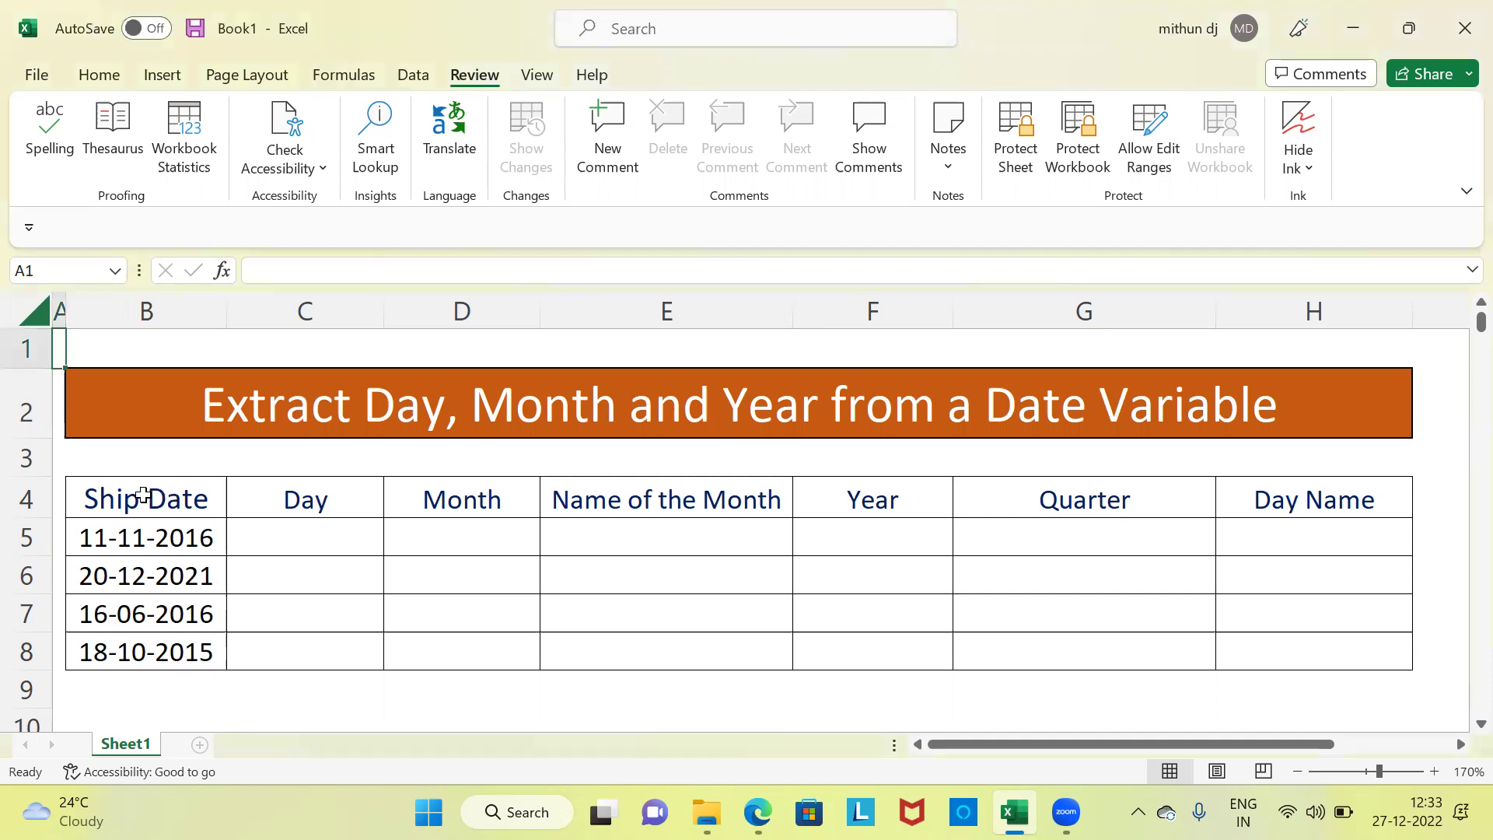
# - Extract the day from the first ship date by entering =DAY(B5) in cell C5
pyautogui.click(142, 502)
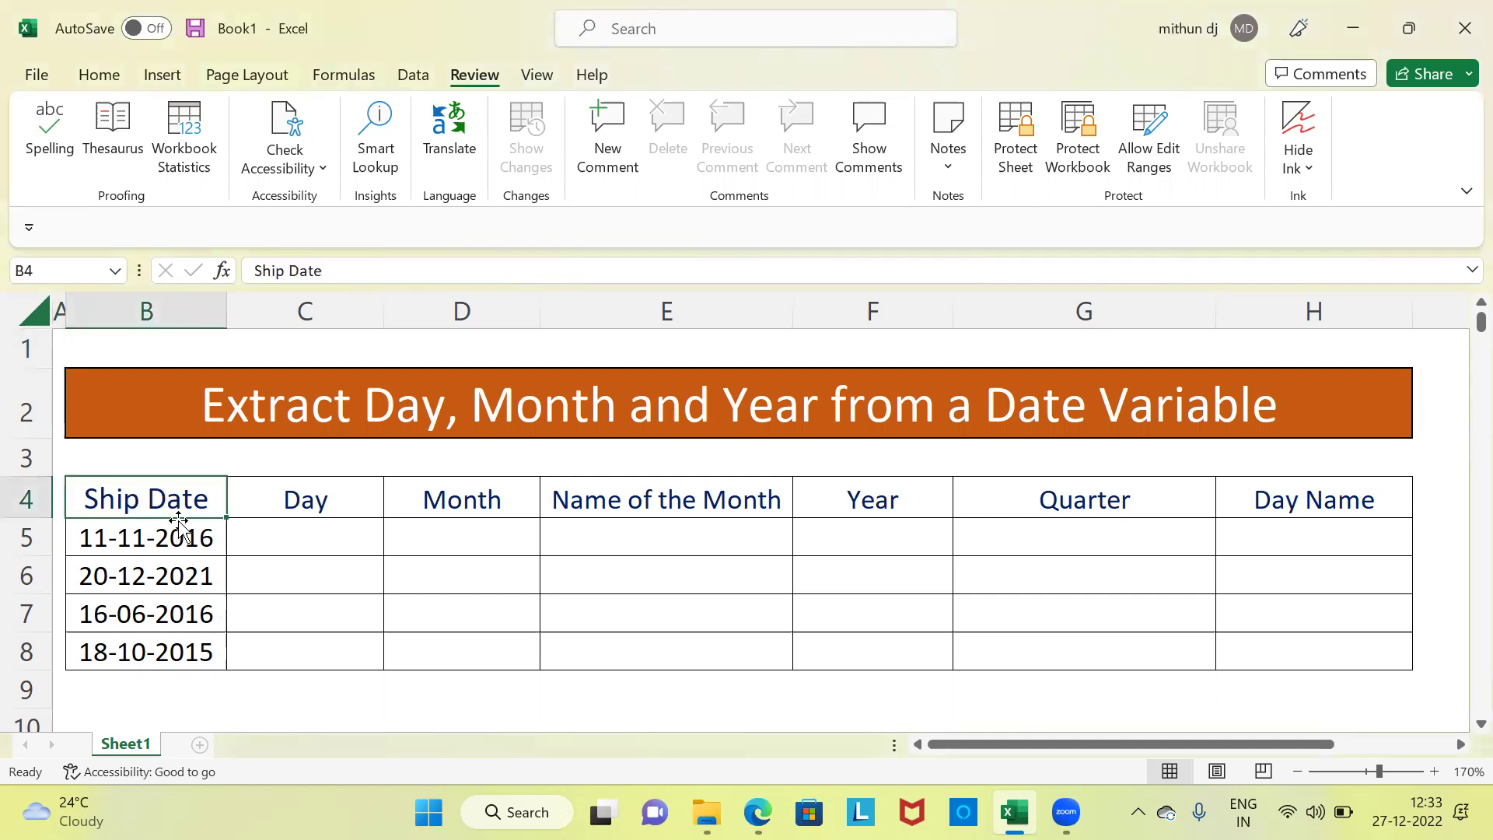
pyautogui.click(126, 540)
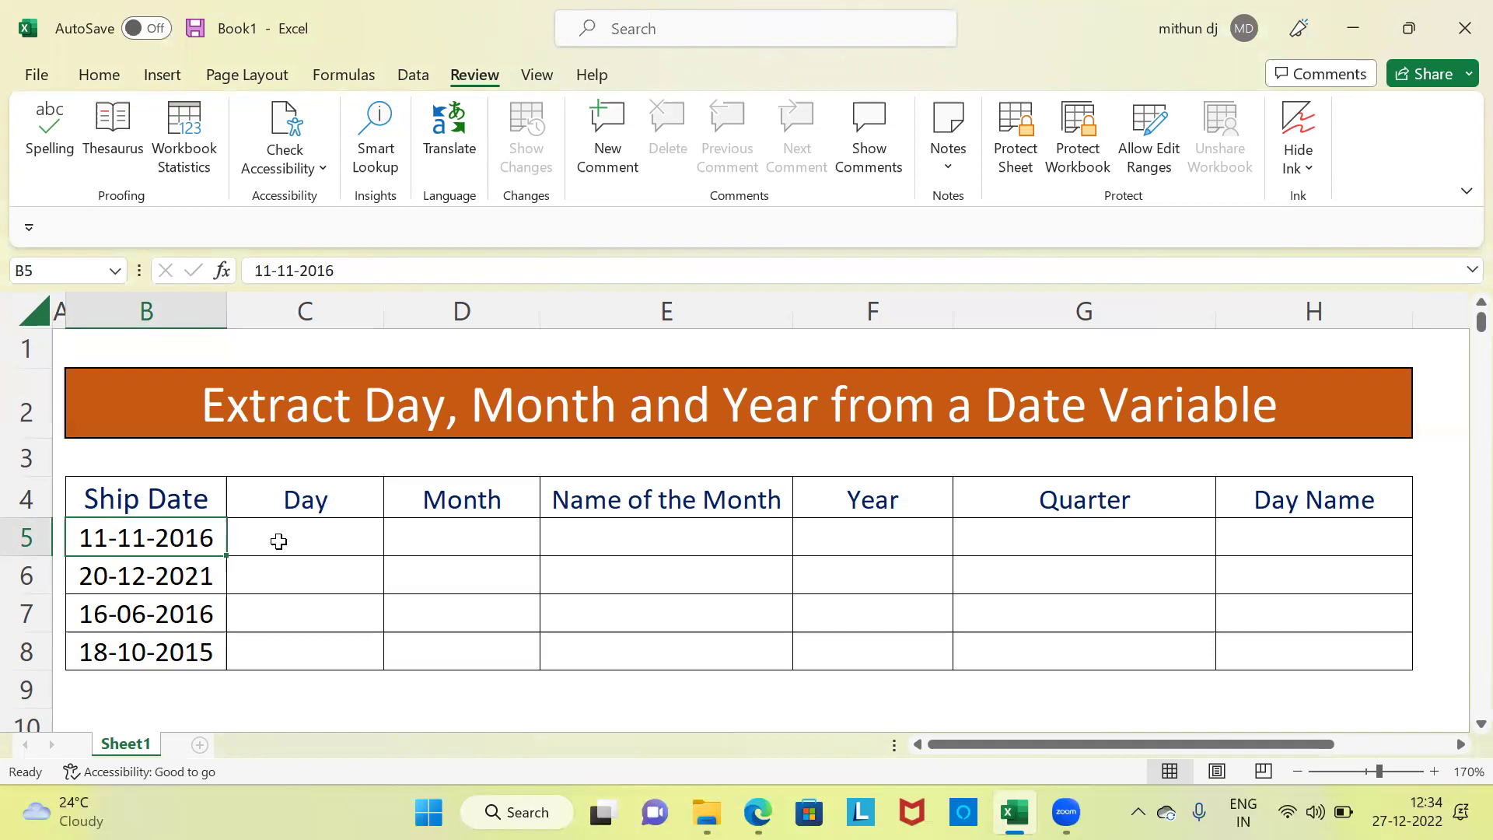
pyautogui.click(278, 541)
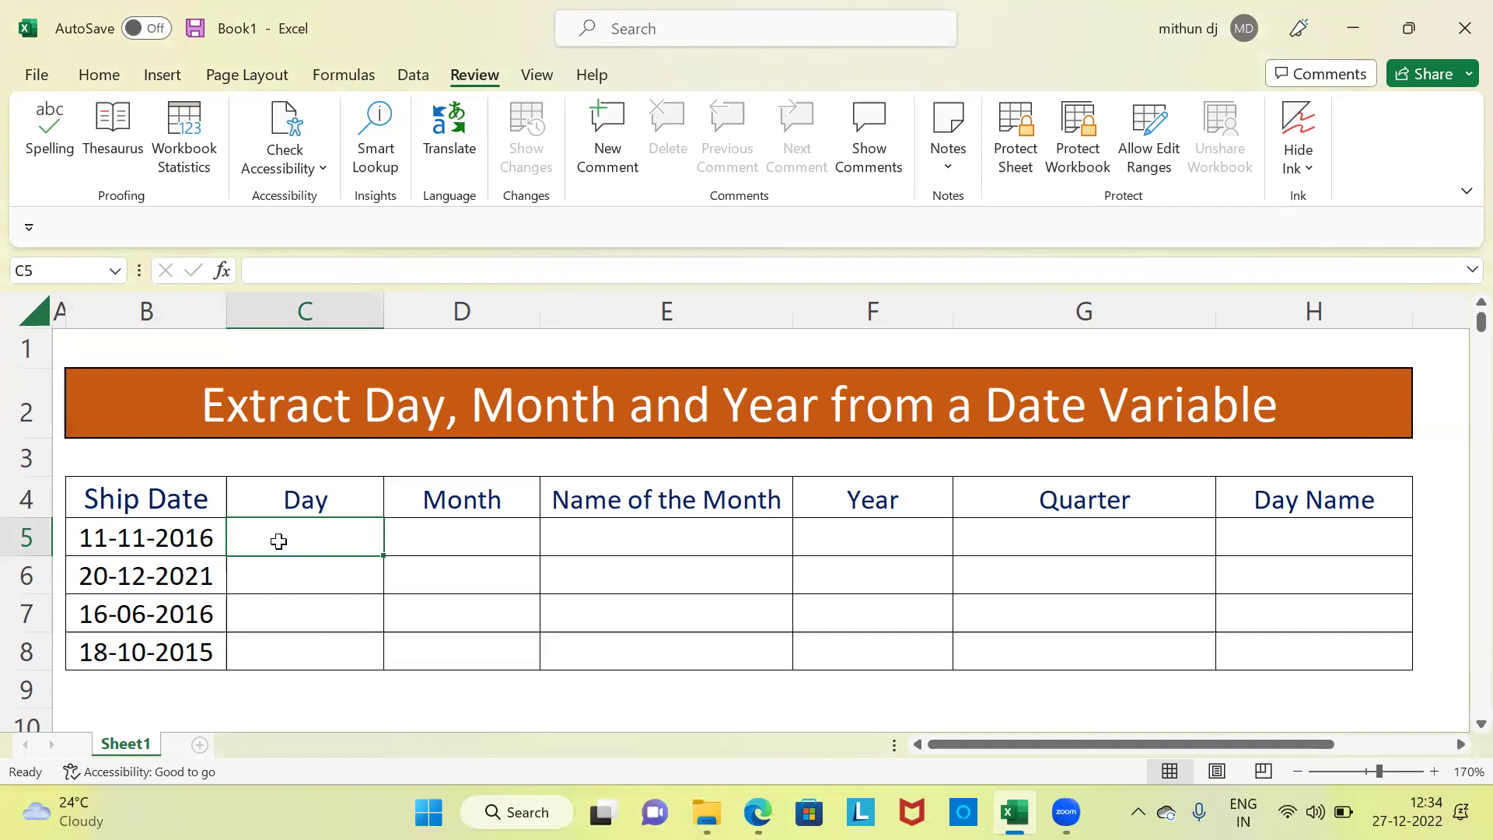
pyautogui.write('=')
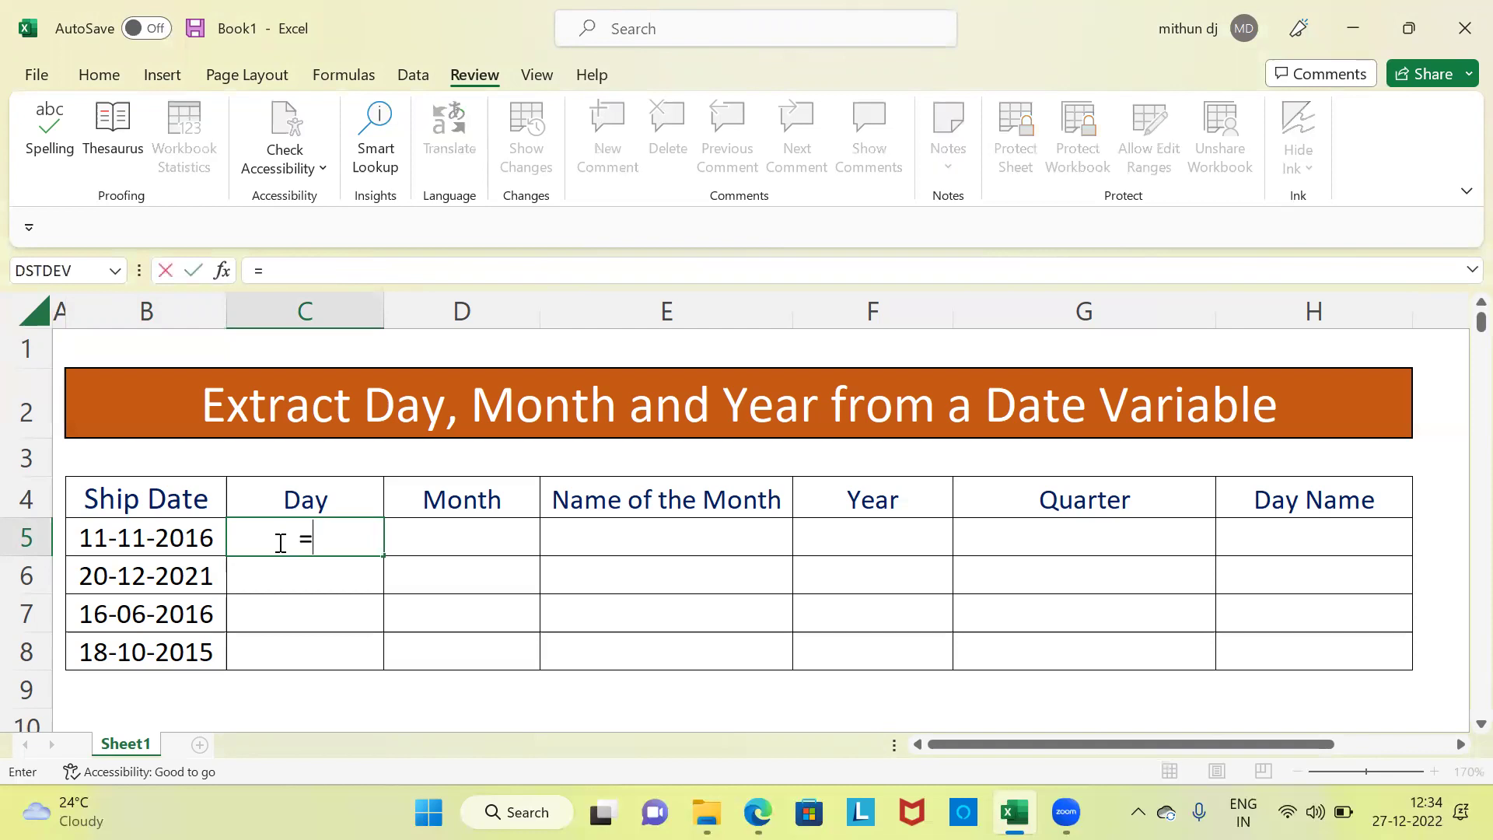
pyautogui.write('day')
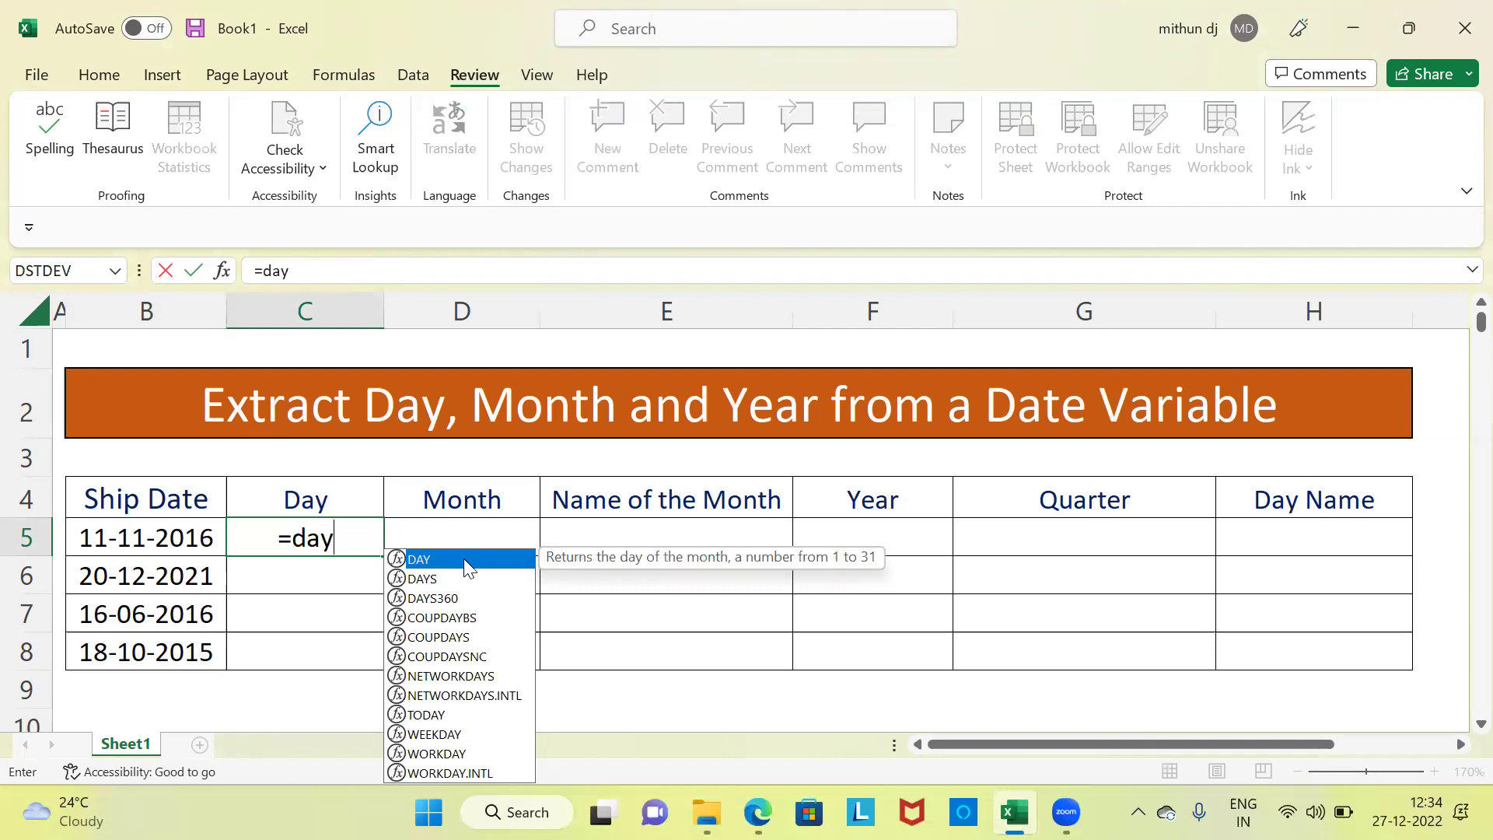
pyautogui.doubleClick(428, 556)
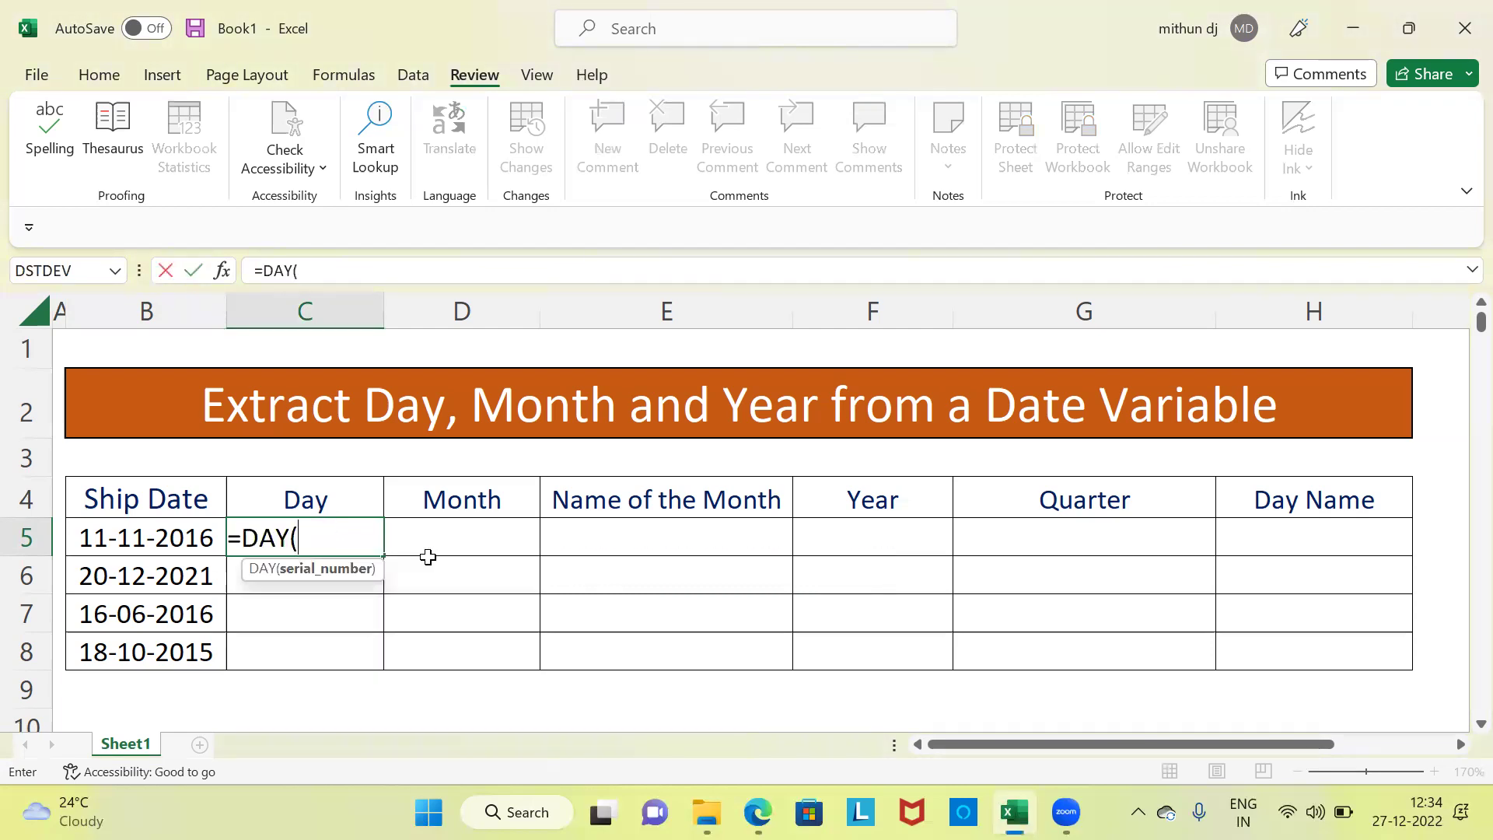
pyautogui.click(160, 539)
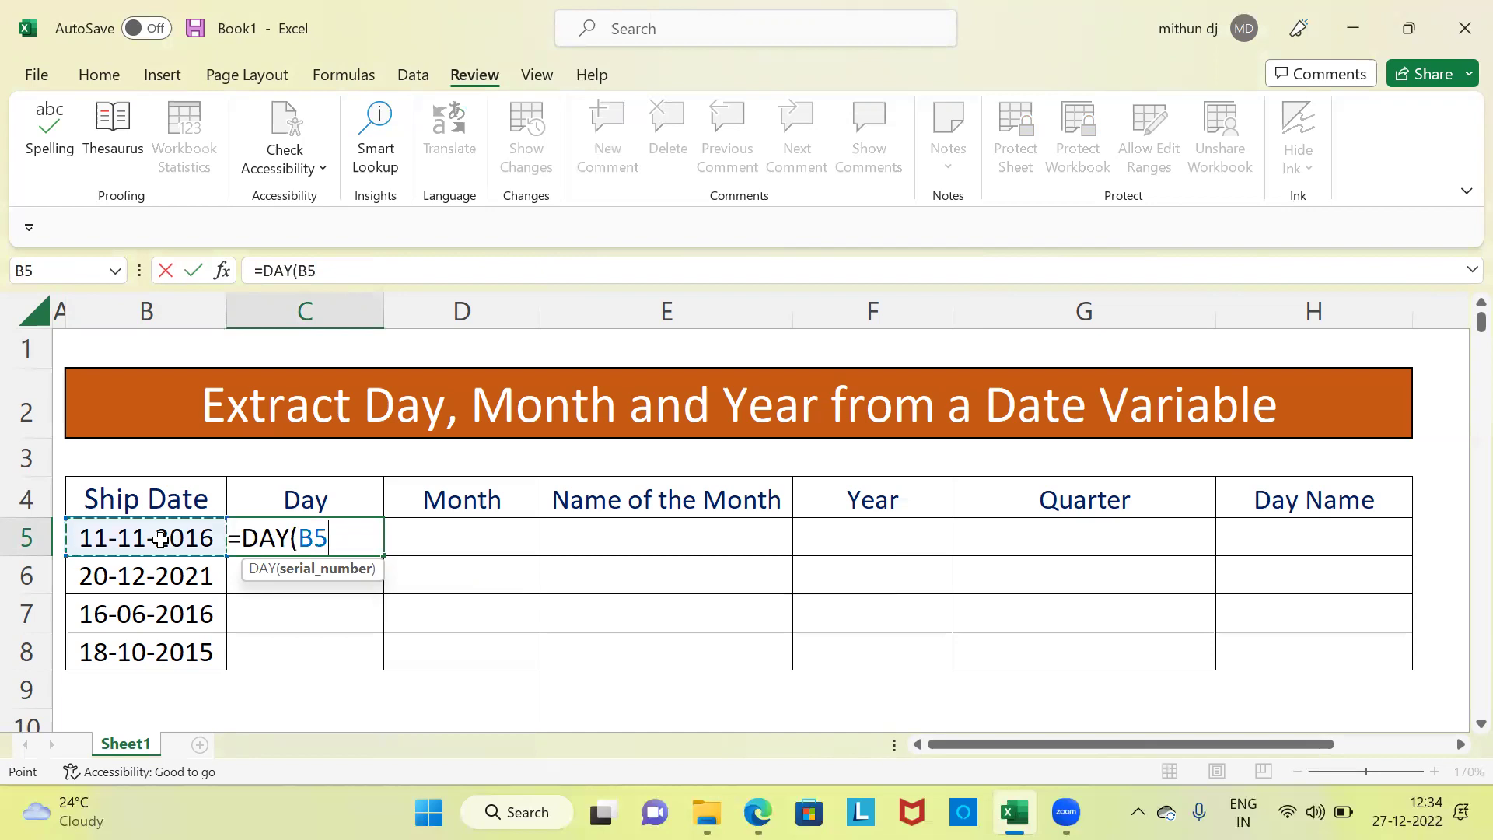
pyautogui.write(')')
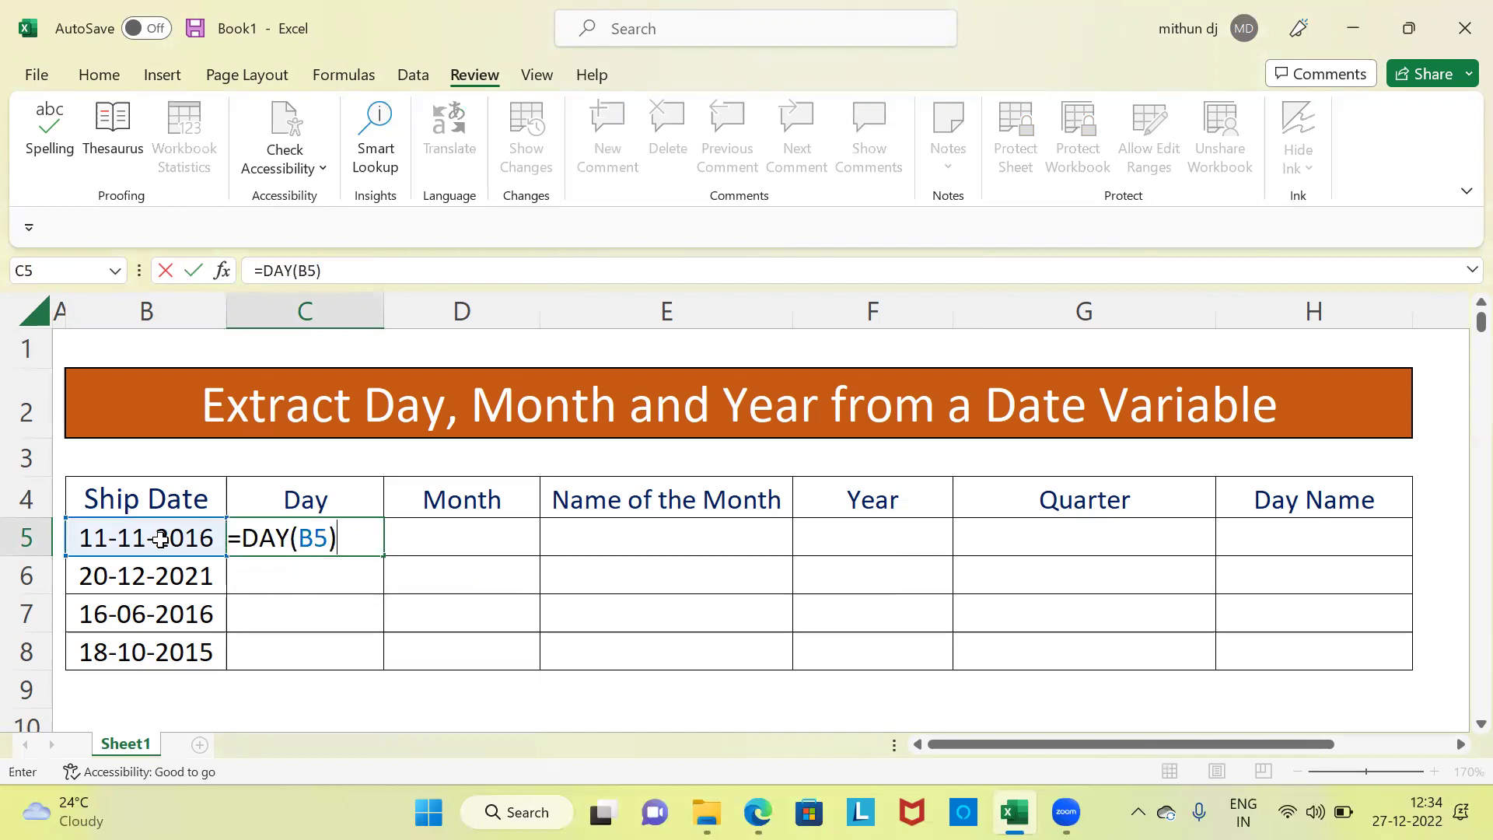
pyautogui.press('Return')
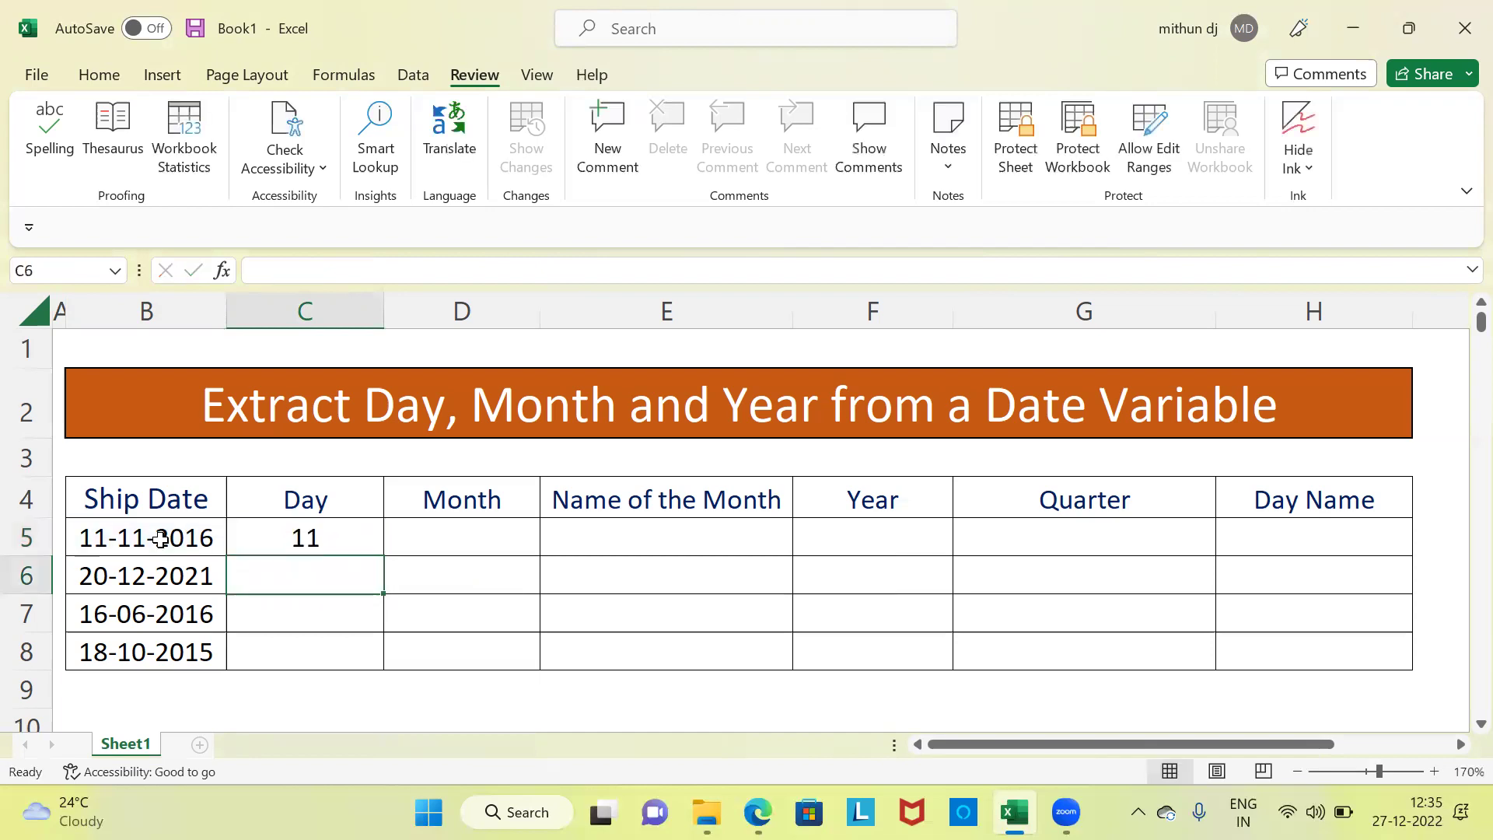
# - Fill the DAY formula from C5 down to C8 and check the extracted days against the ship dates
pyautogui.click(304, 539)
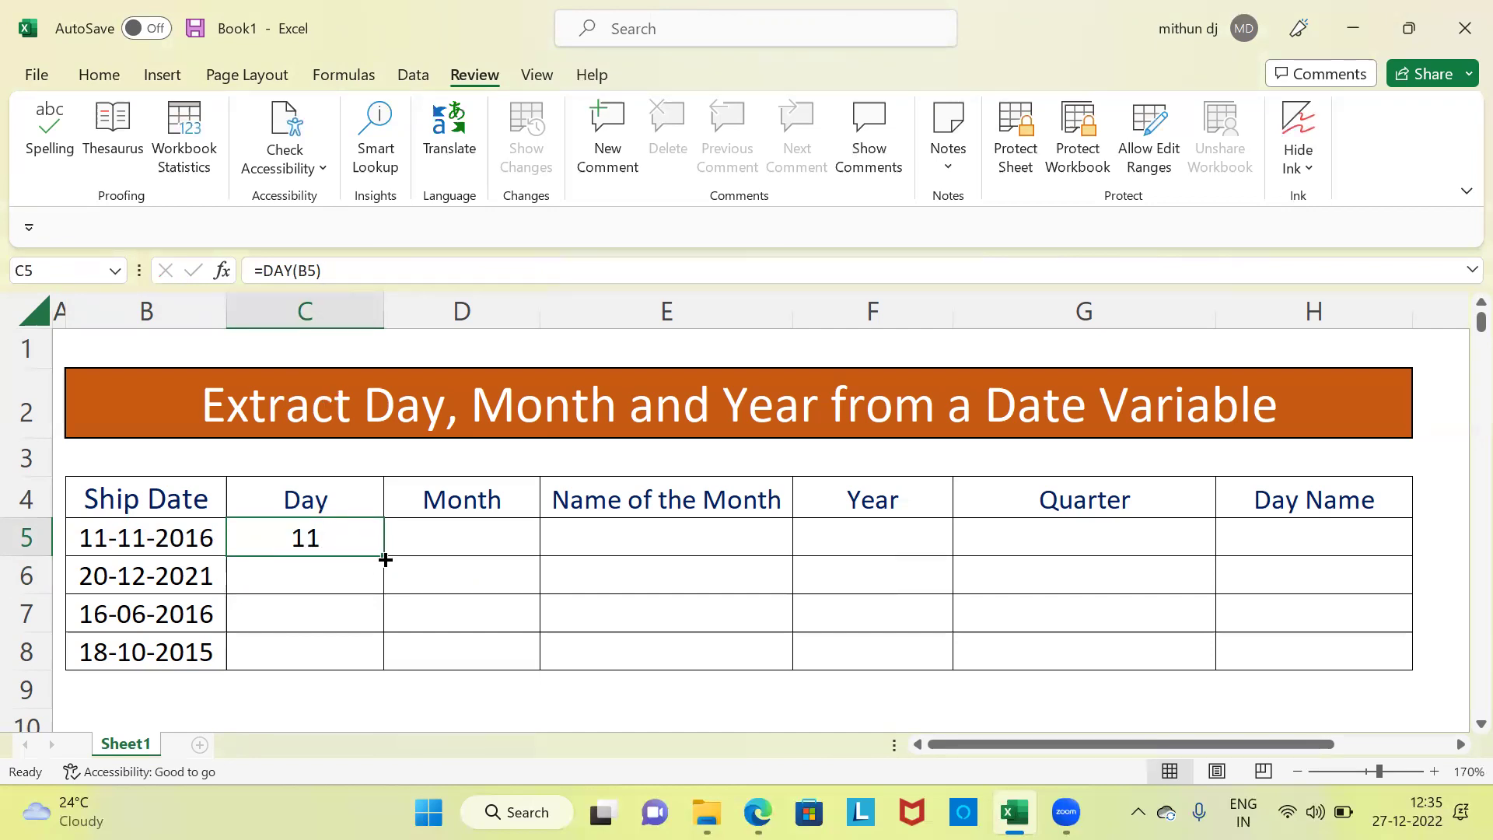
pyautogui.moveTo(386, 559); pyautogui.dragTo(381, 659)
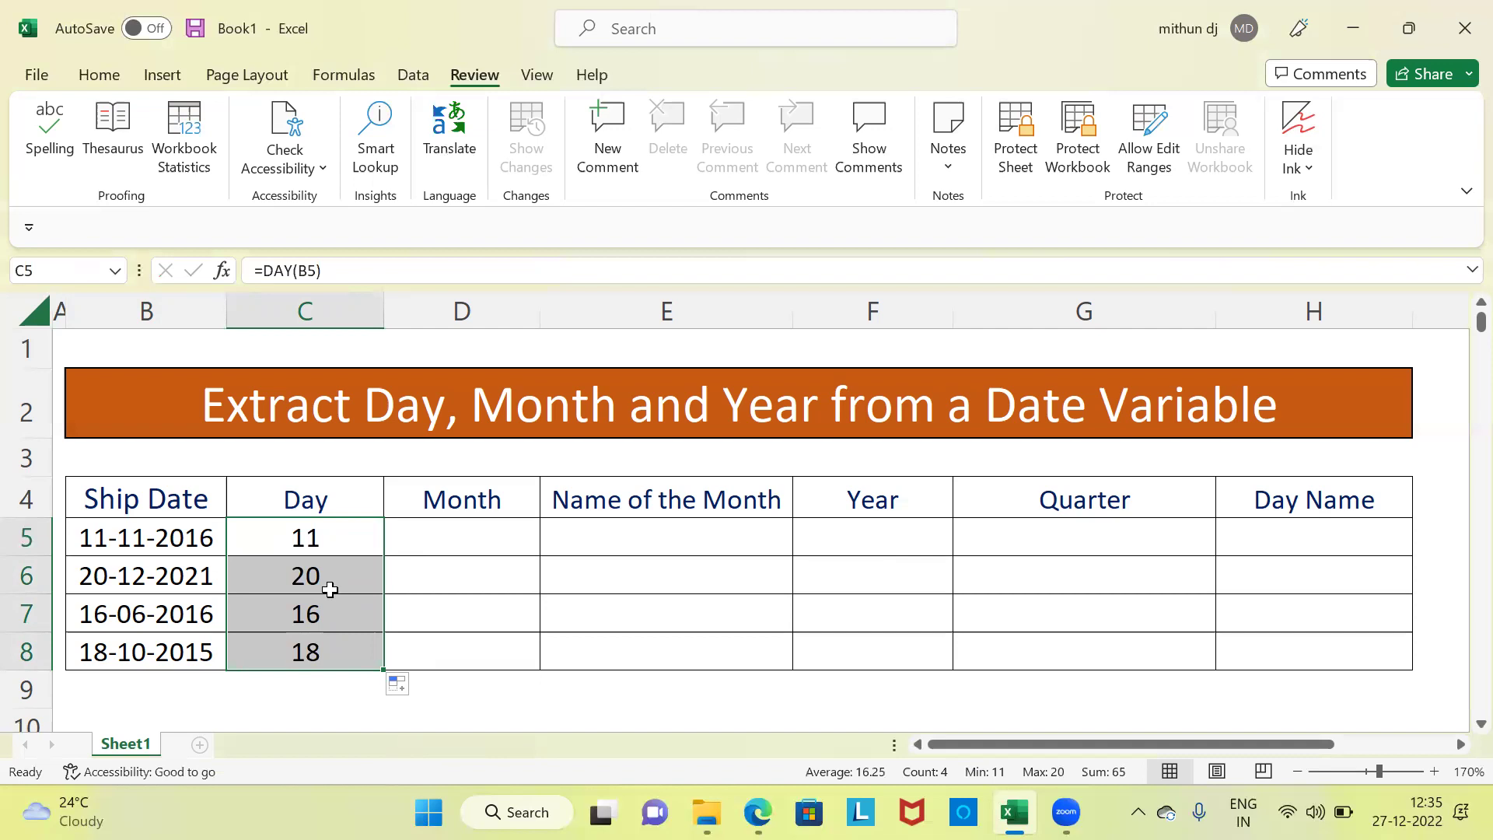
pyautogui.click(105, 546)
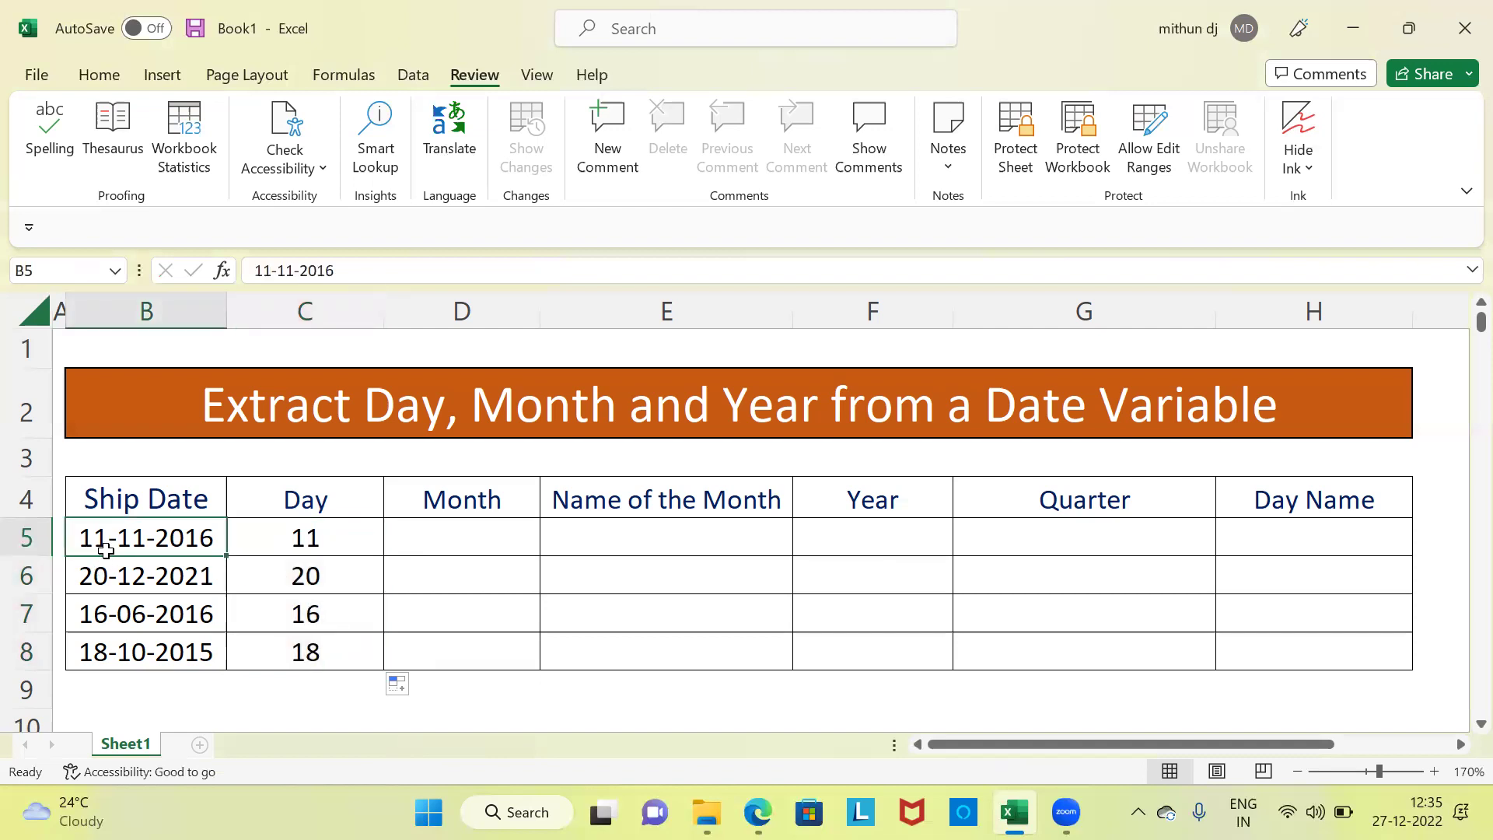
pyautogui.click(134, 581)
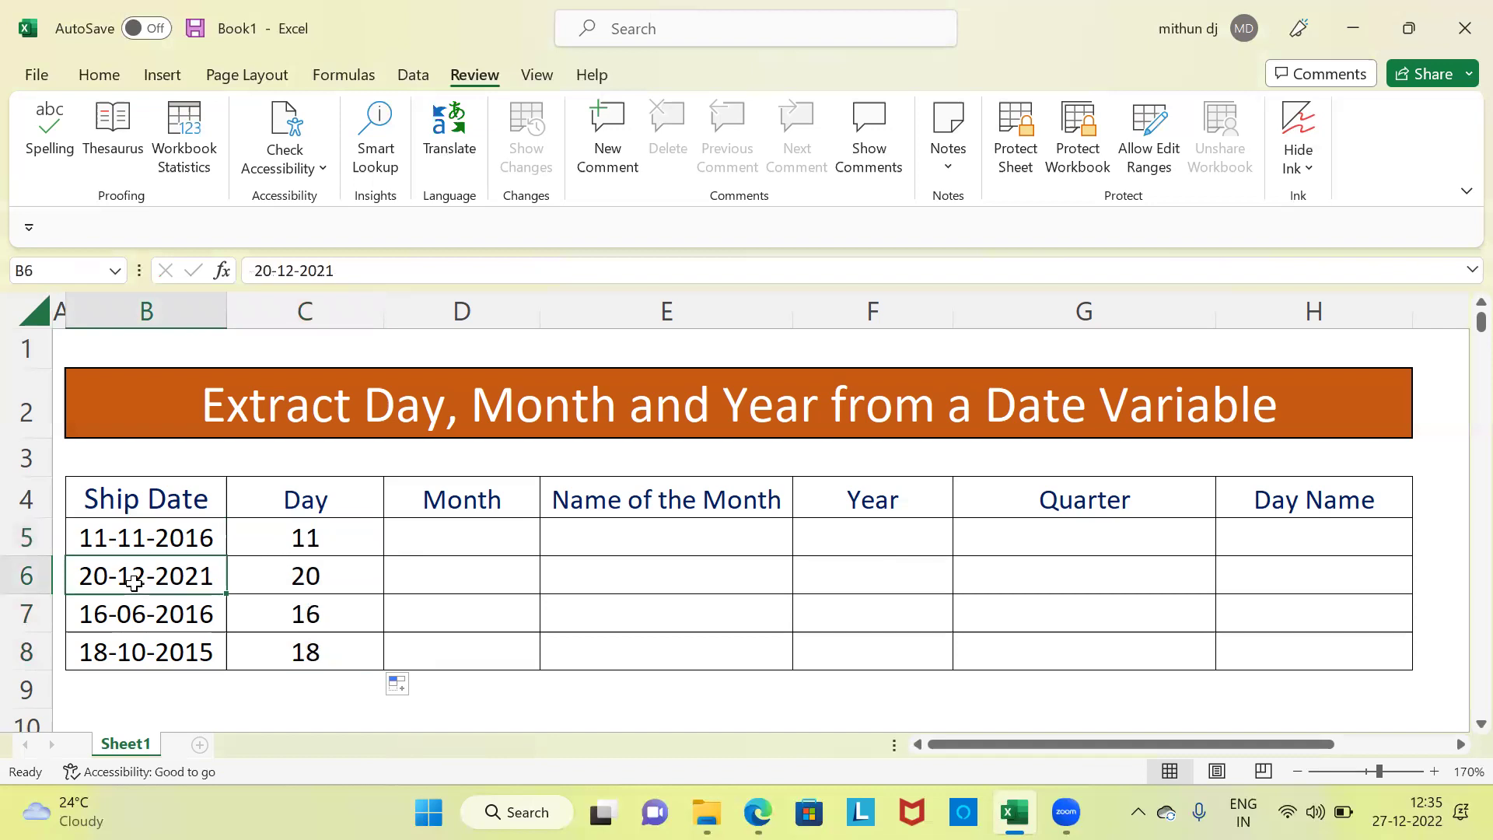
pyautogui.click(106, 630)
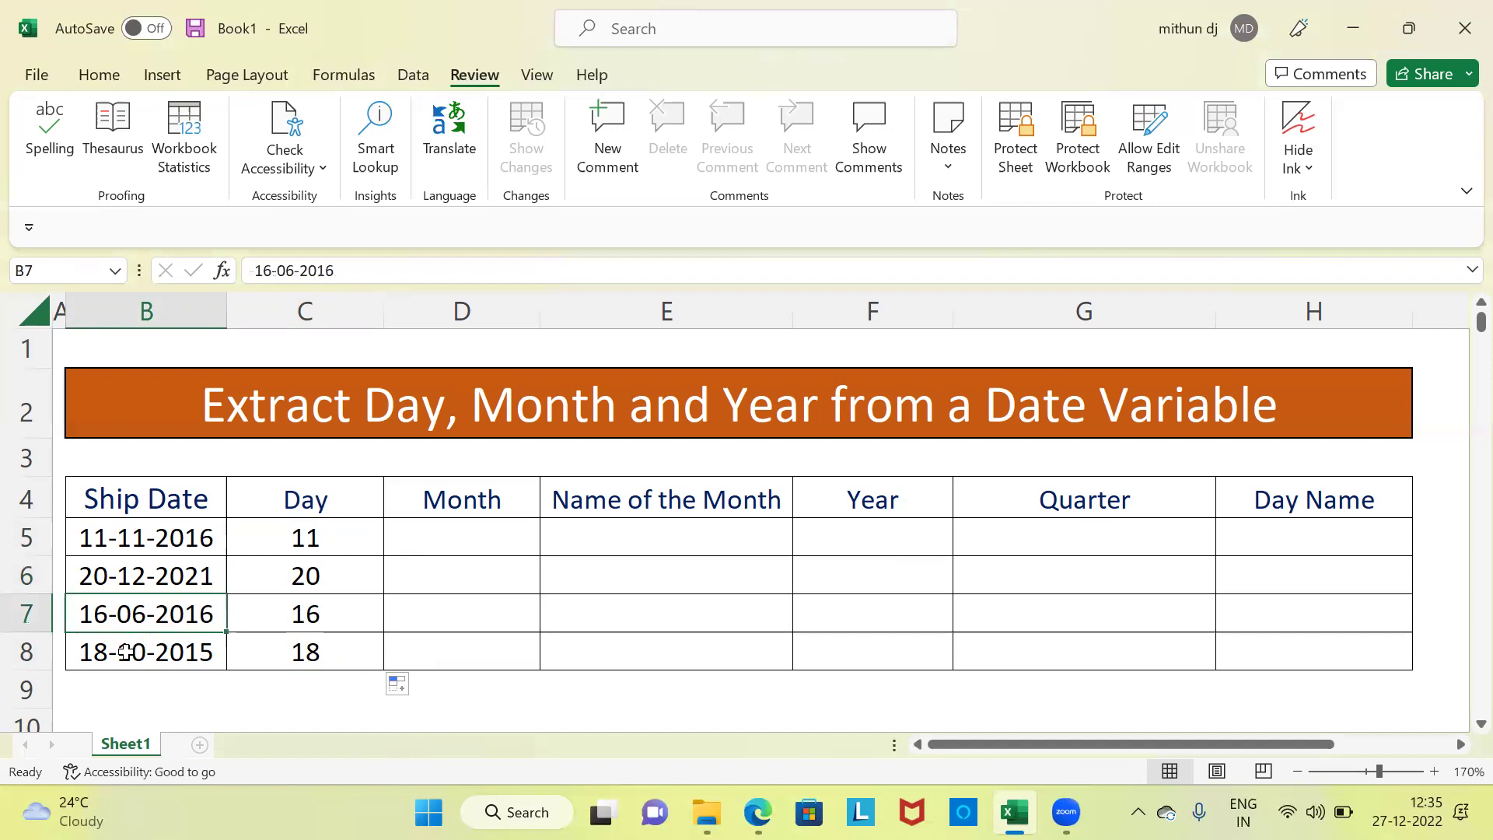
pyautogui.click(115, 651)
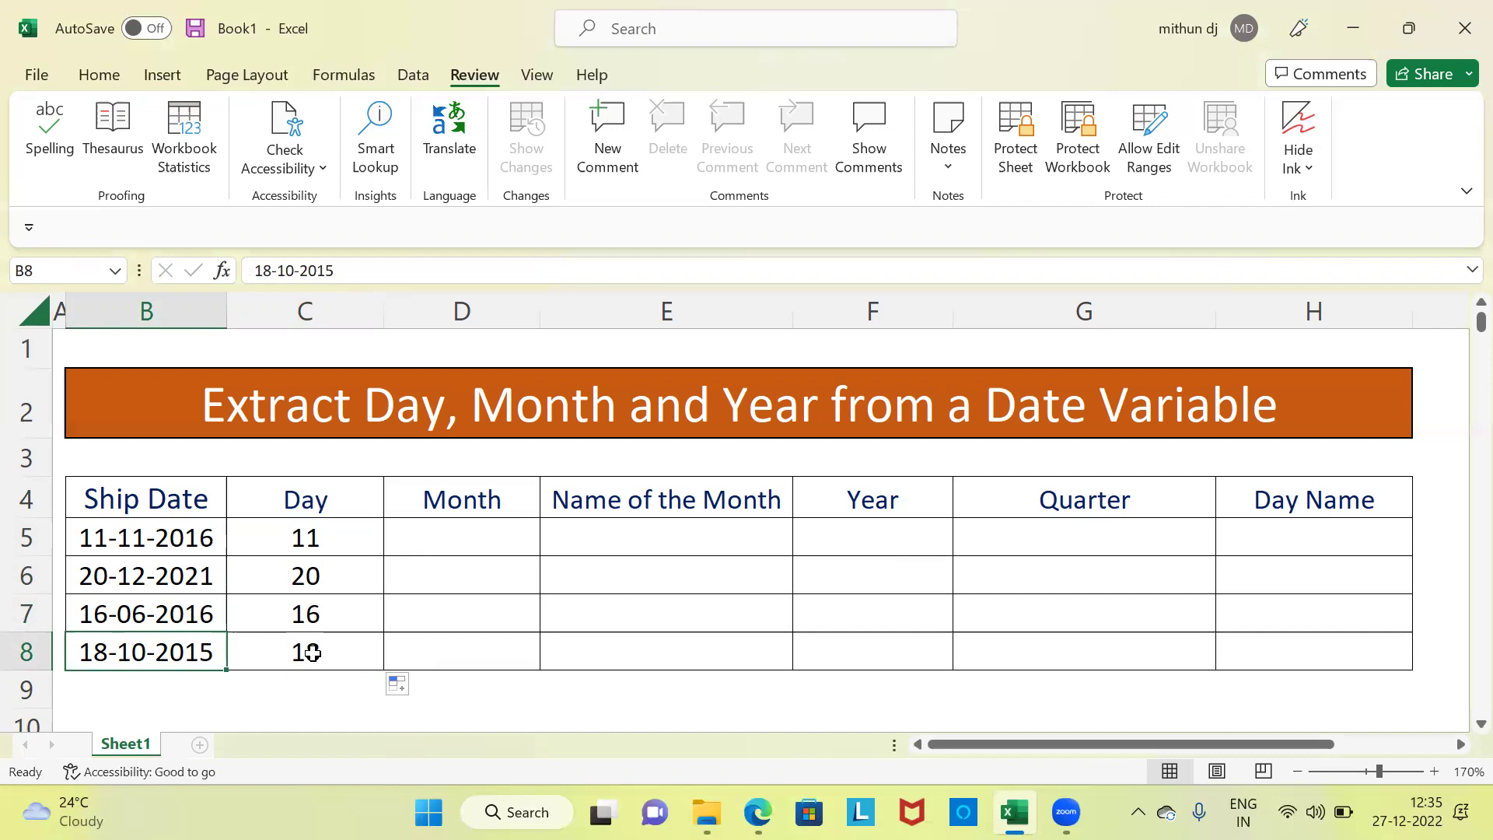
pyautogui.click(311, 540)
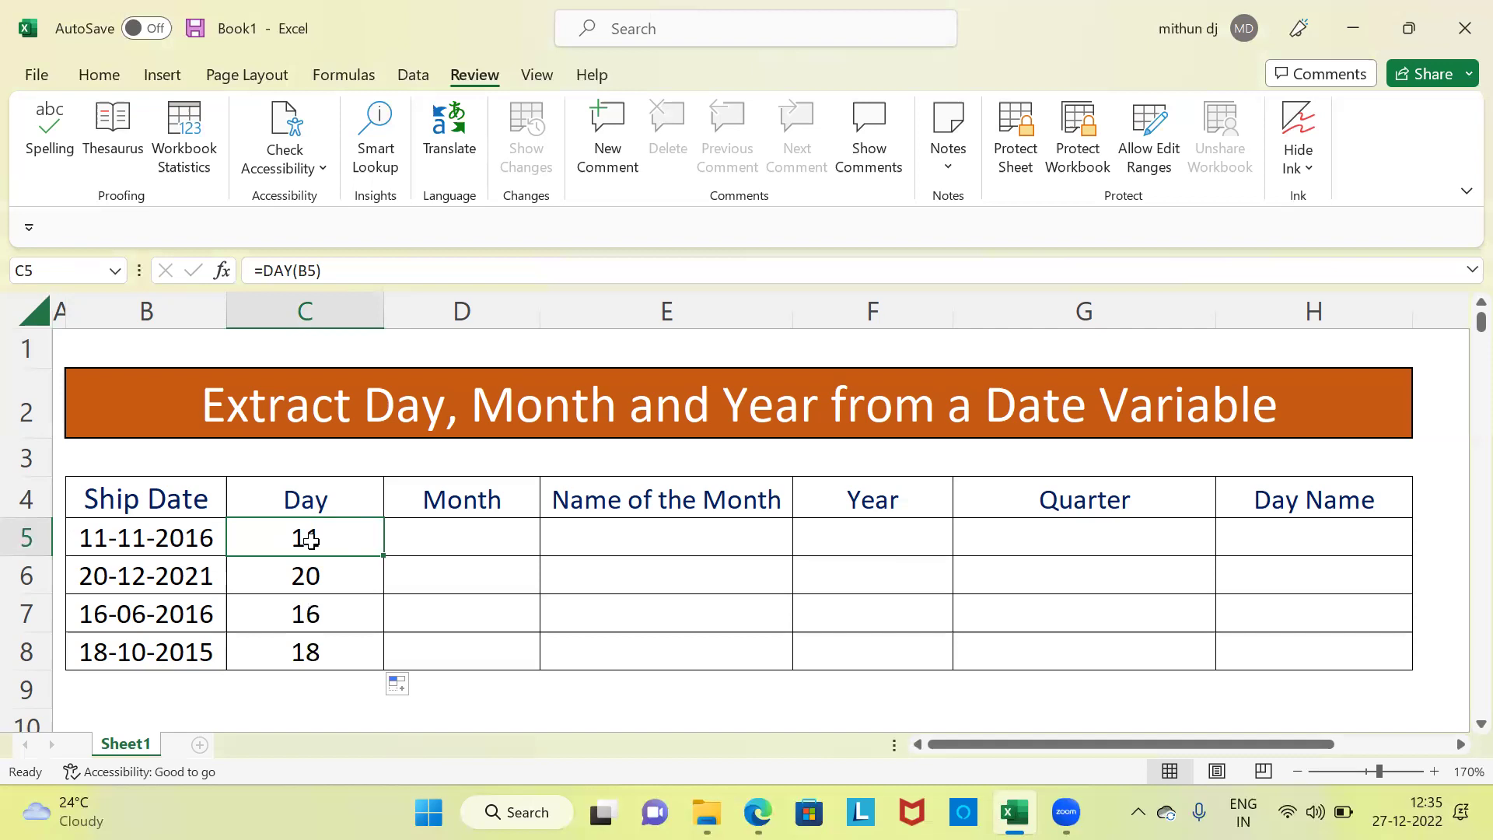
# - Extract the month number from the first ship date by entering =MONTH(B5) in cell D5
pyautogui.click(426, 546)
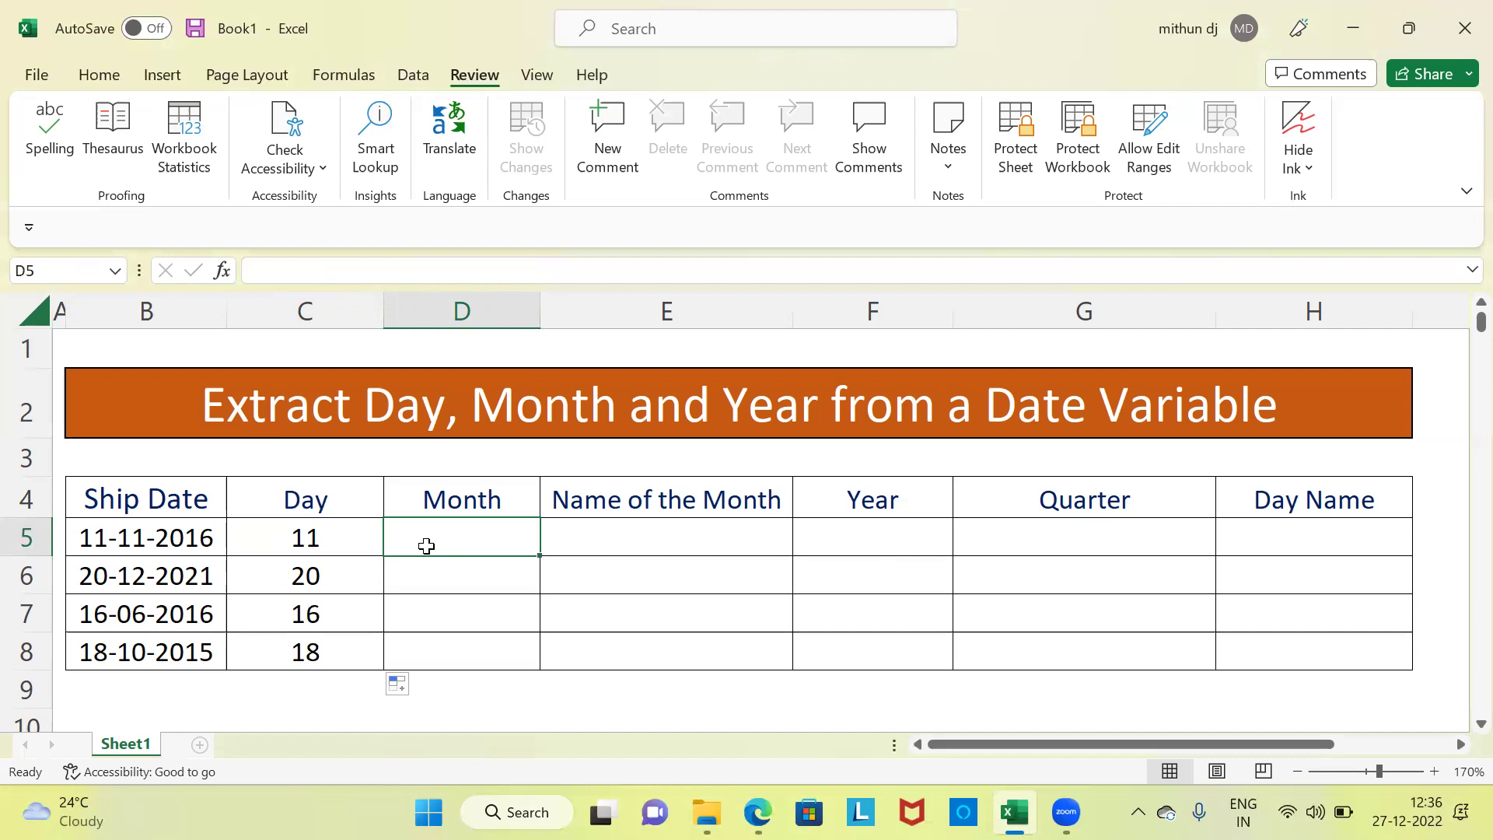
pyautogui.write('=month')
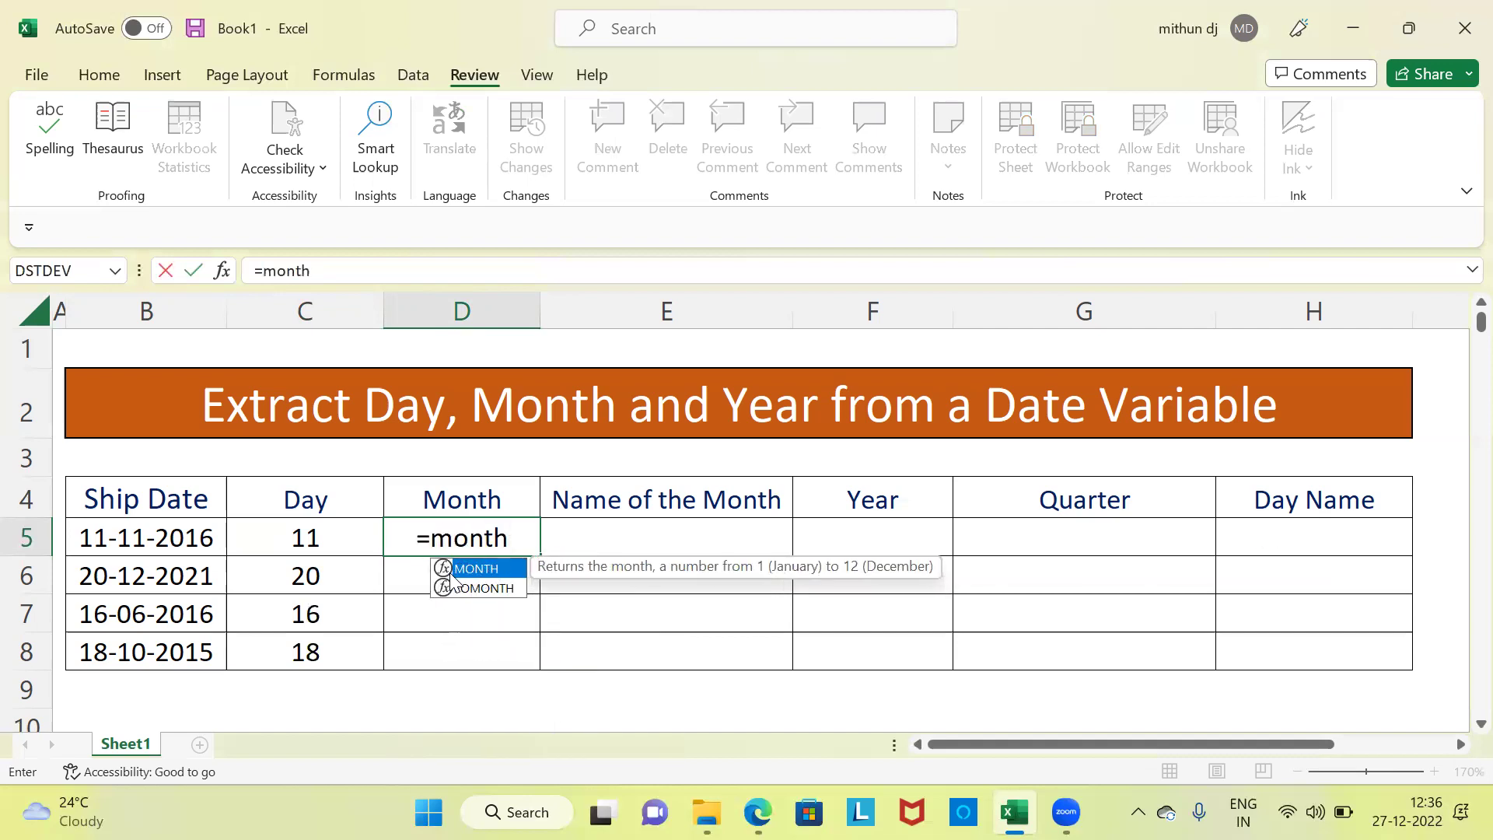
pyautogui.doubleClick(501, 570)
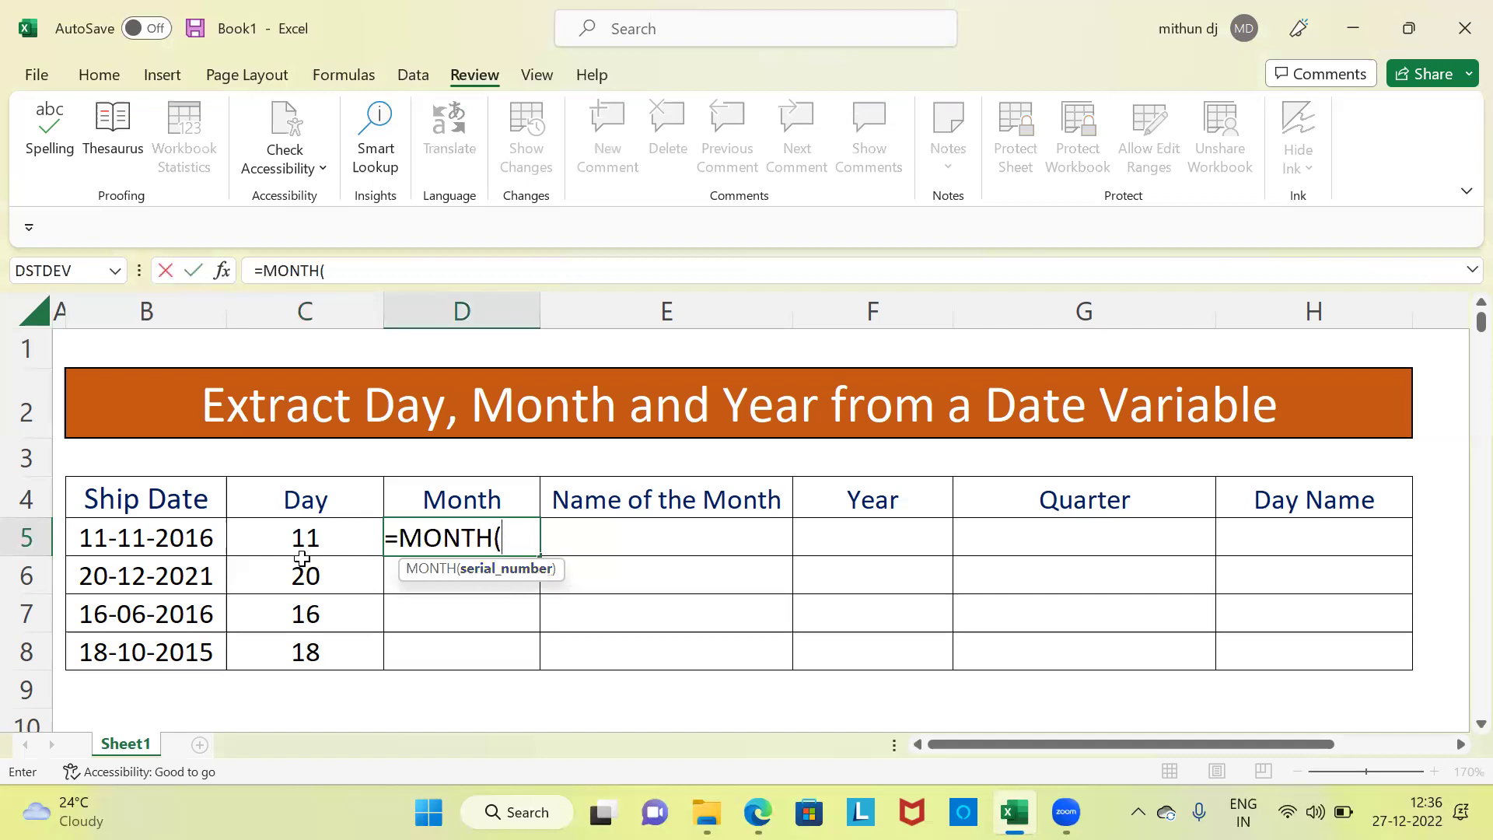
pyautogui.click(200, 540)
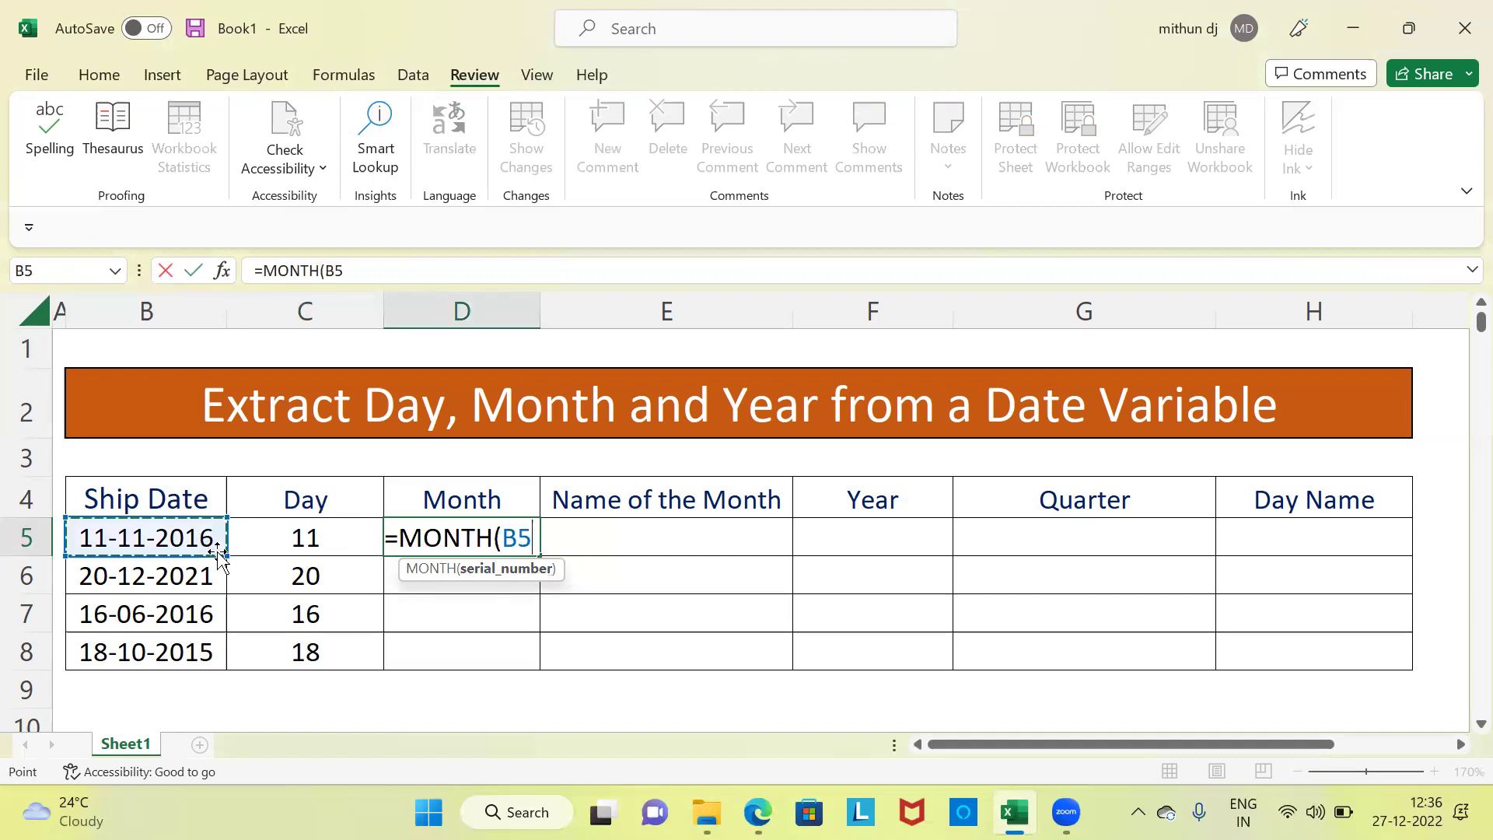
pyautogui.write(')')
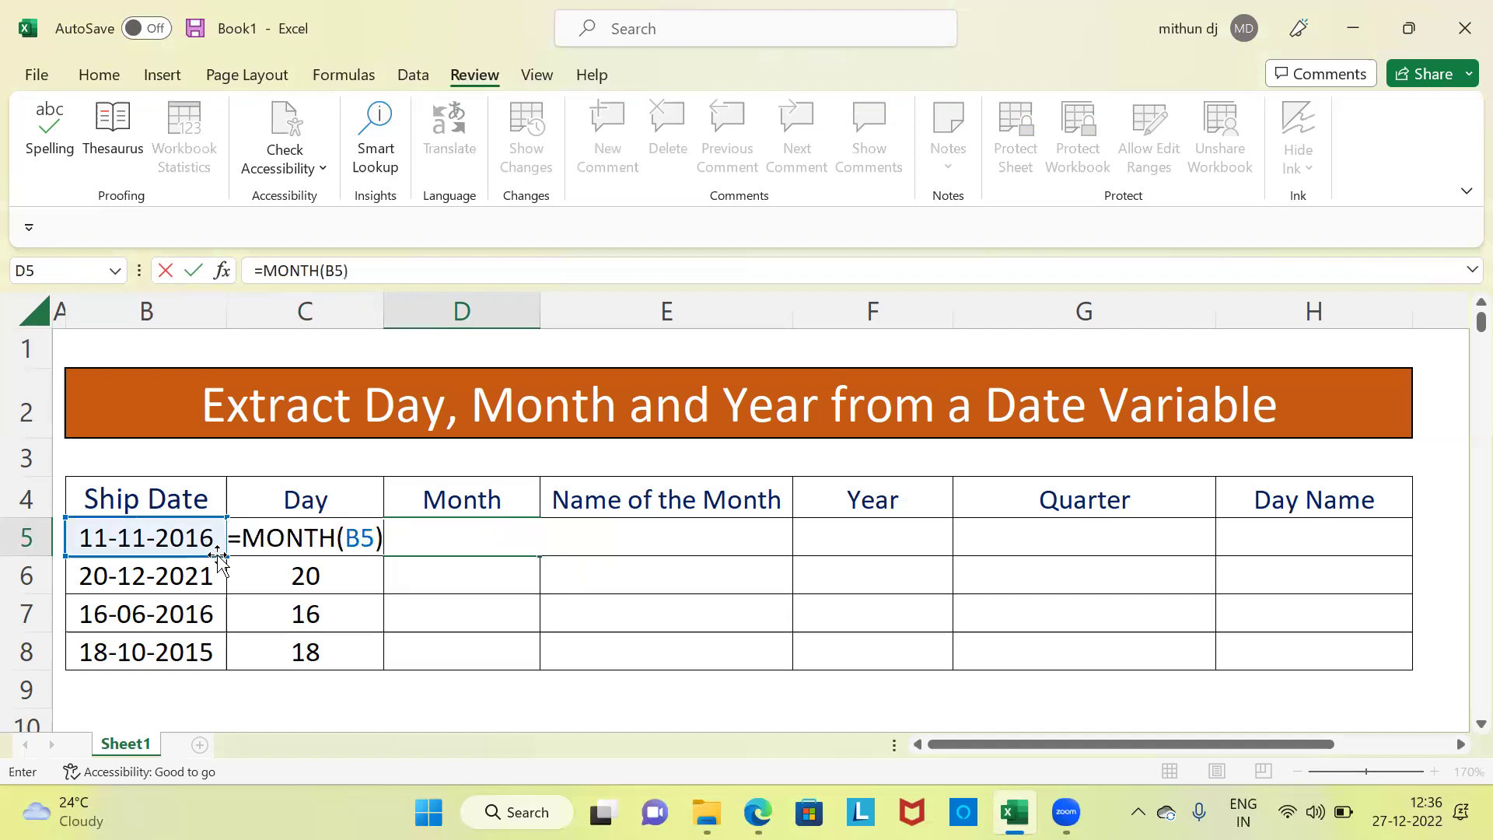
pyautogui.press('Return')
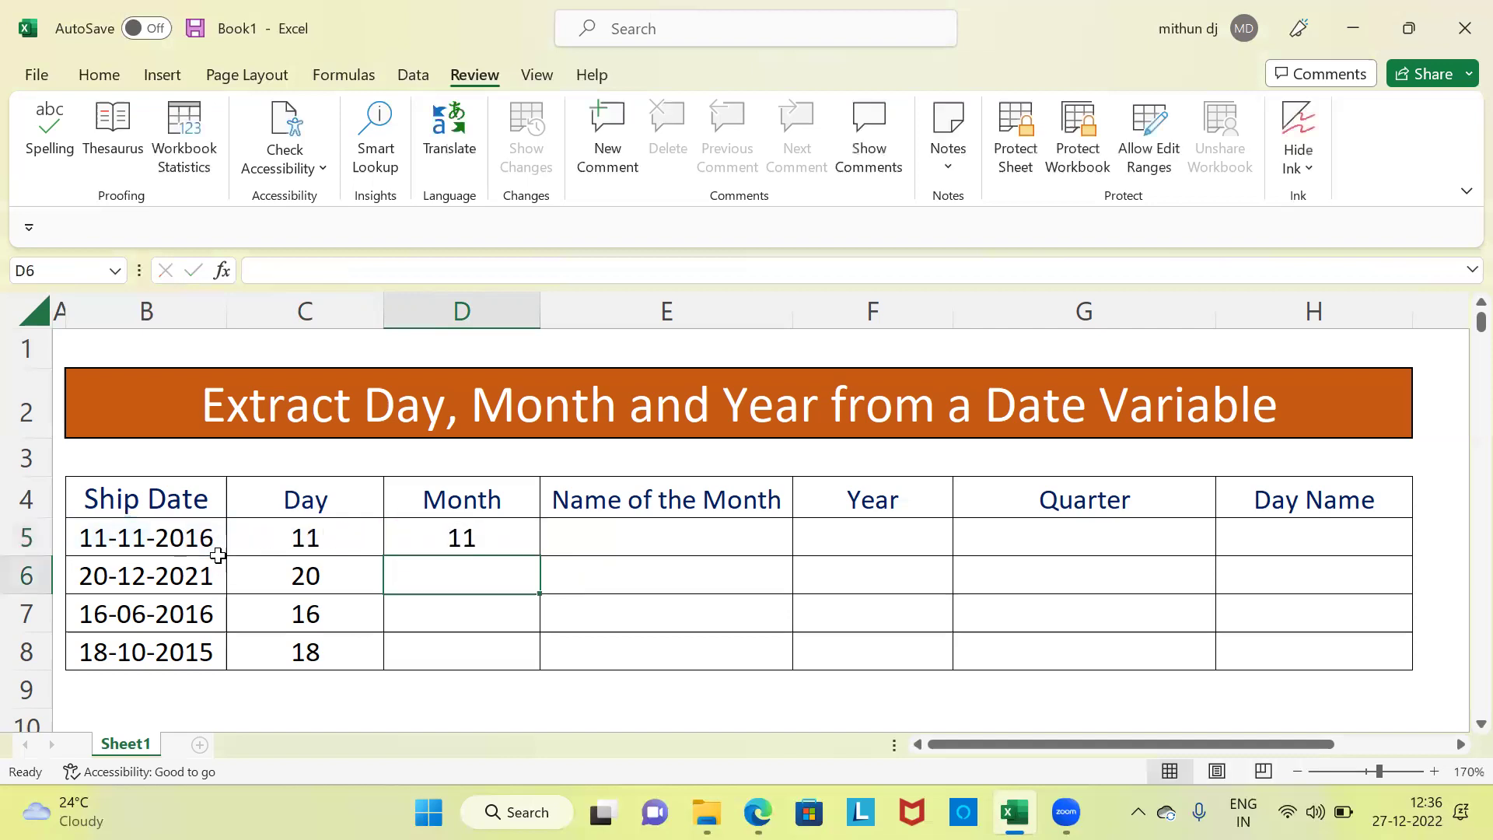
# - Fill the MONTH formula from D5 down to D8 and compare the month numbers with the ship dates
pyautogui.click(463, 547)
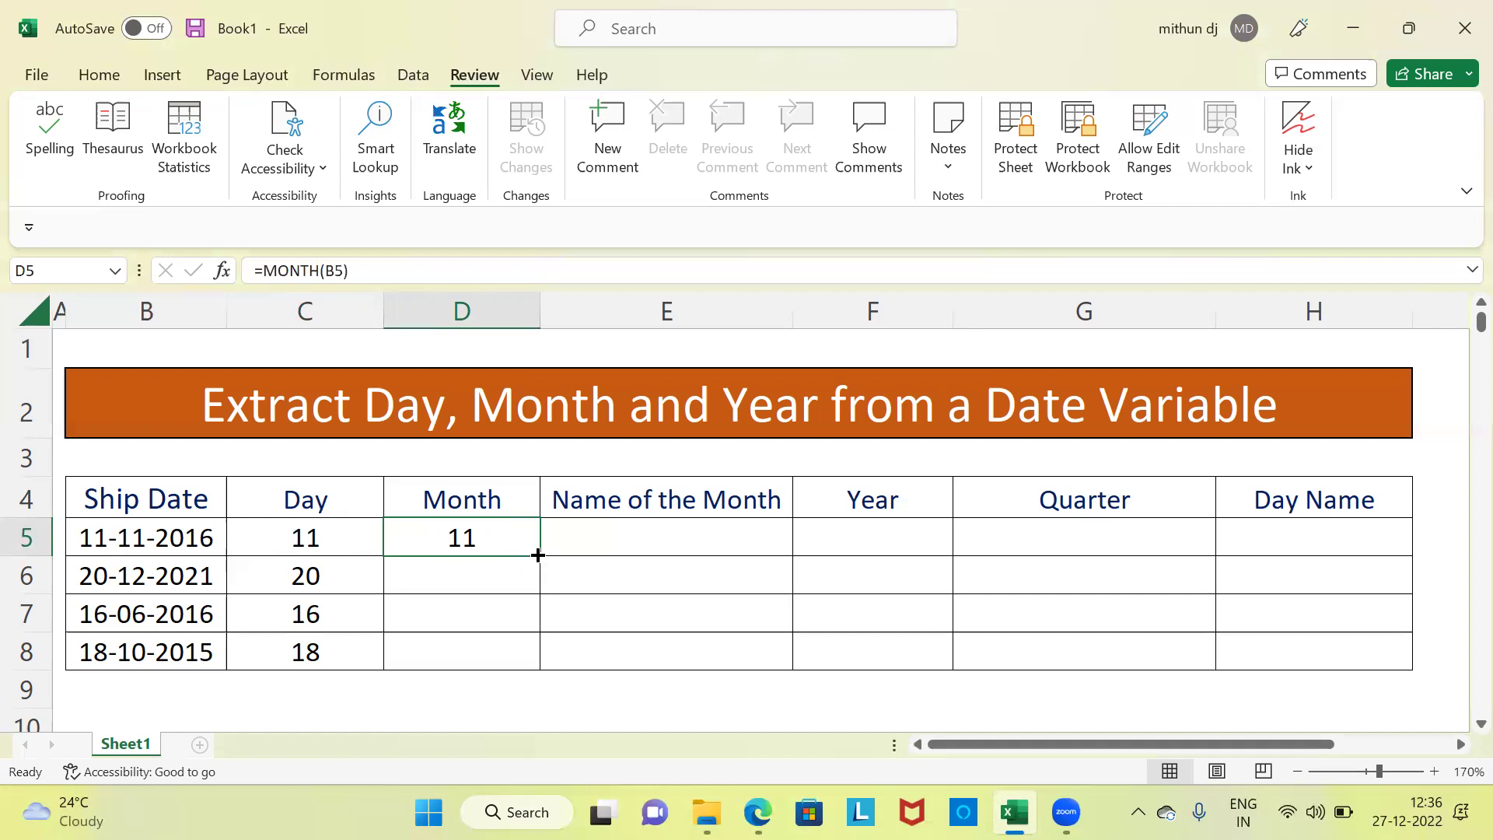
pyautogui.moveTo(537, 555); pyautogui.dragTo(523, 660)
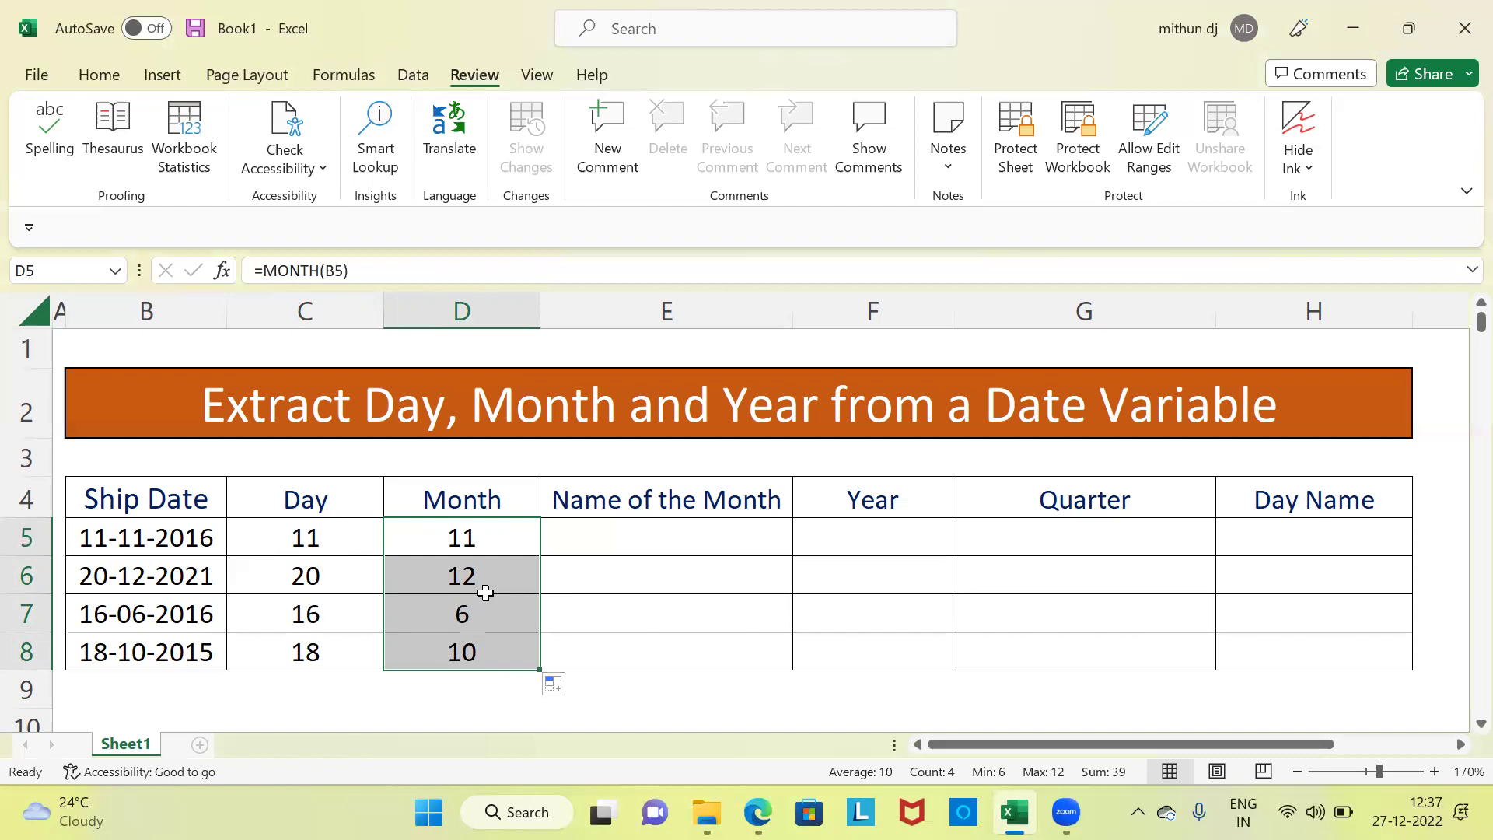
pyautogui.click(145, 581)
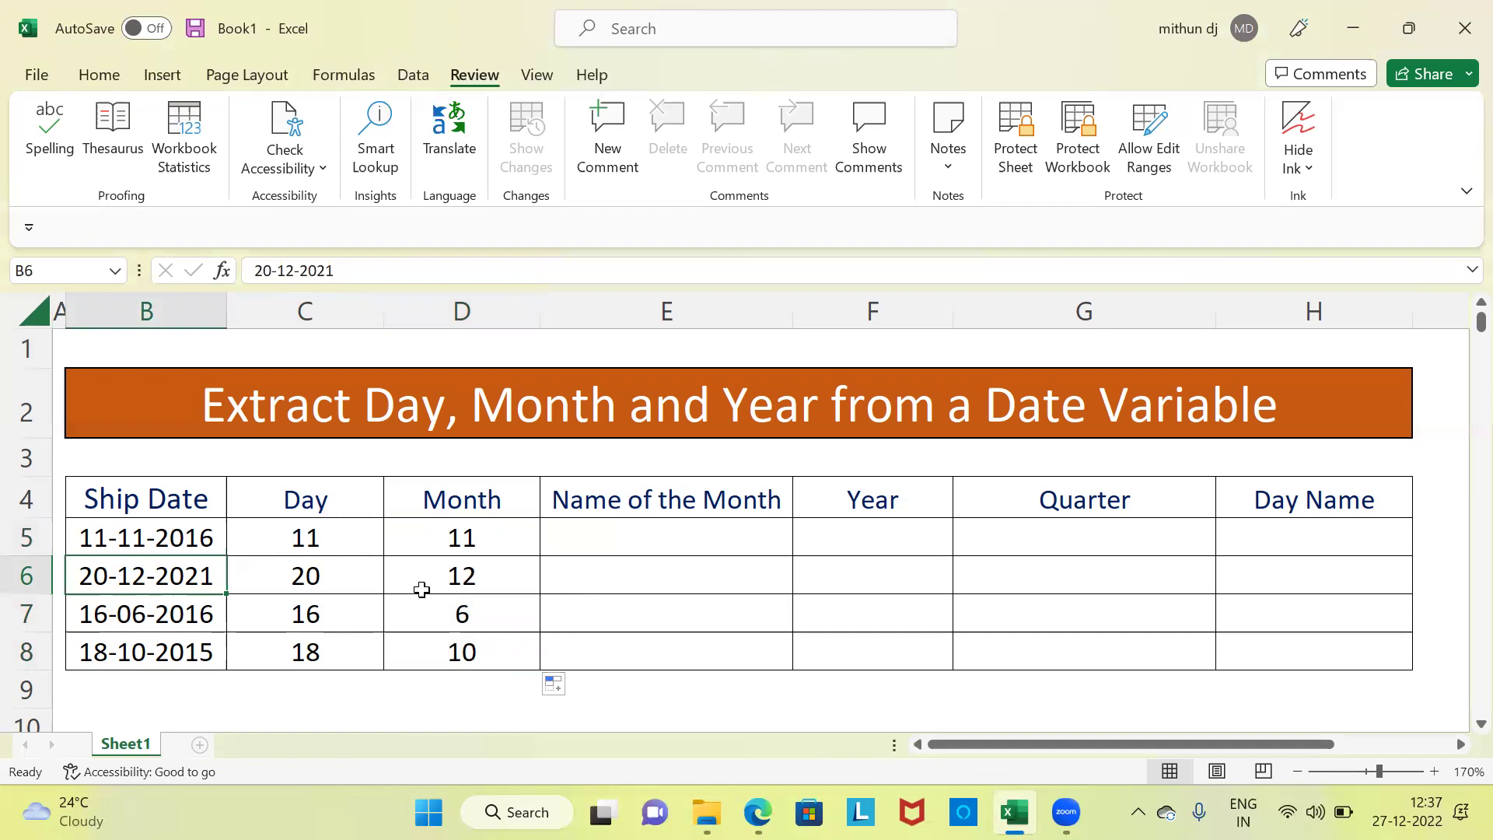
pyautogui.click(460, 585)
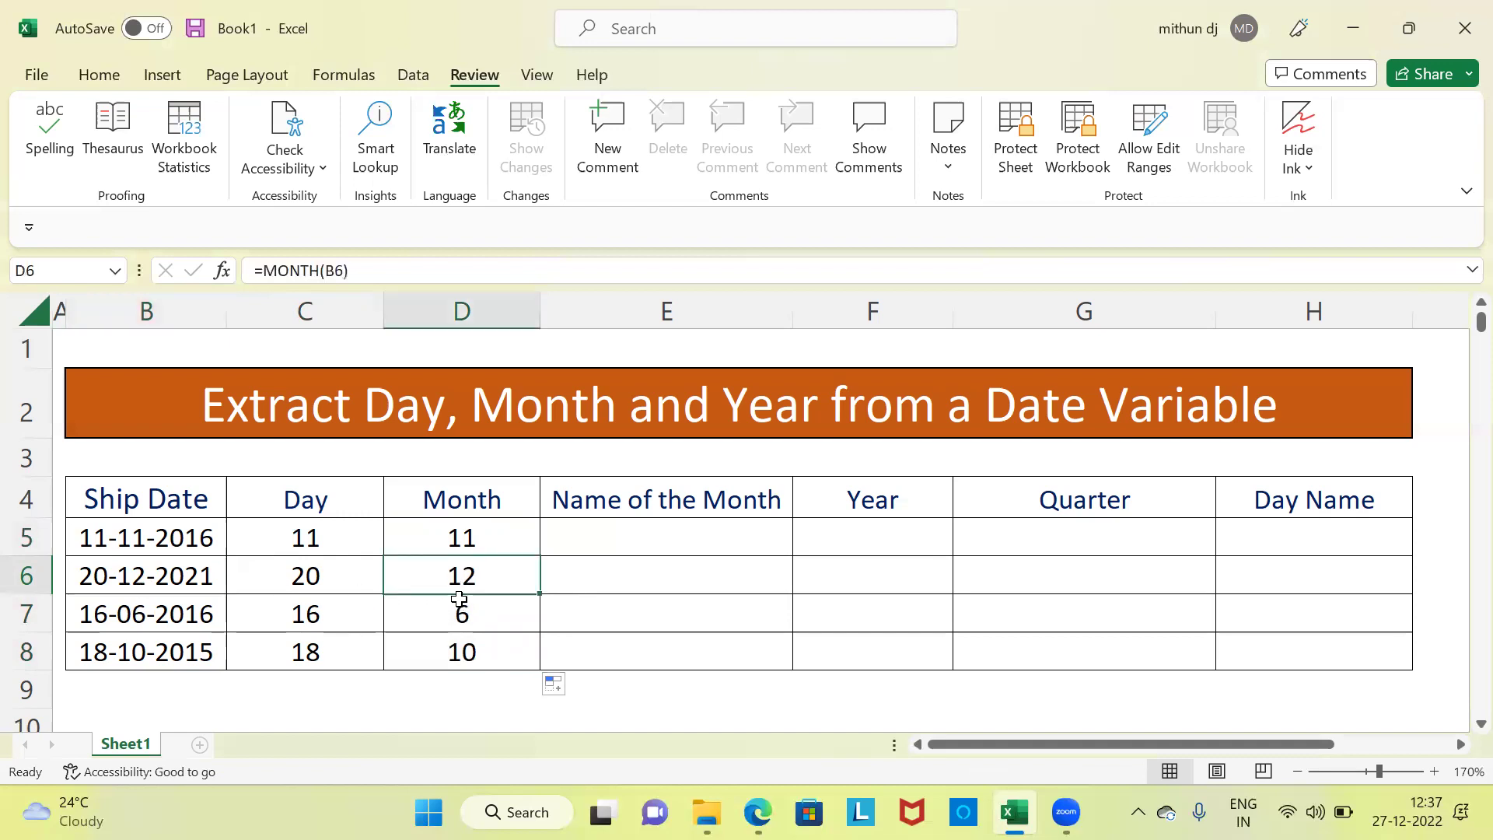
pyautogui.click(136, 615)
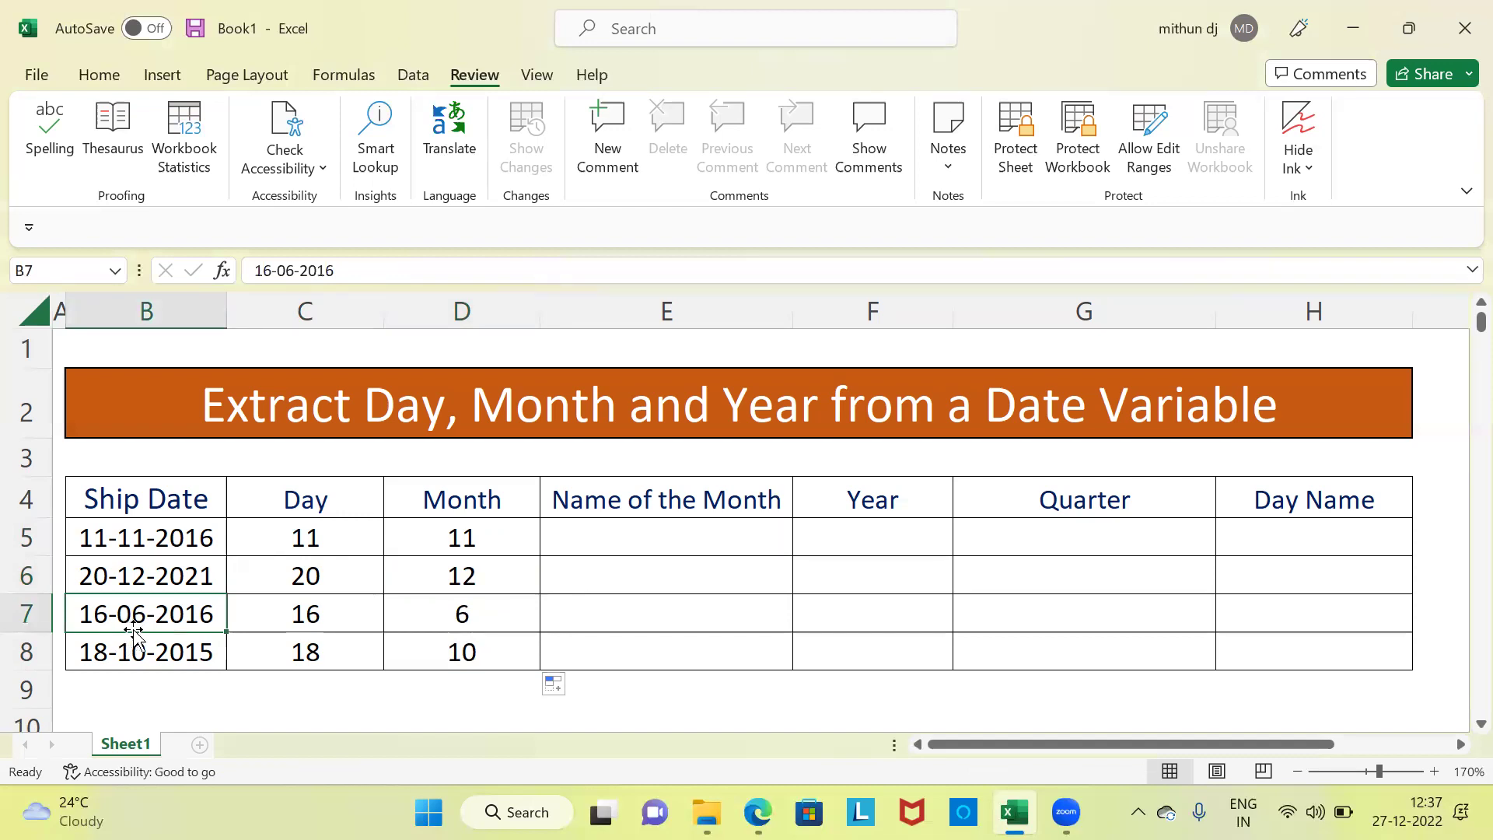
pyautogui.click(469, 620)
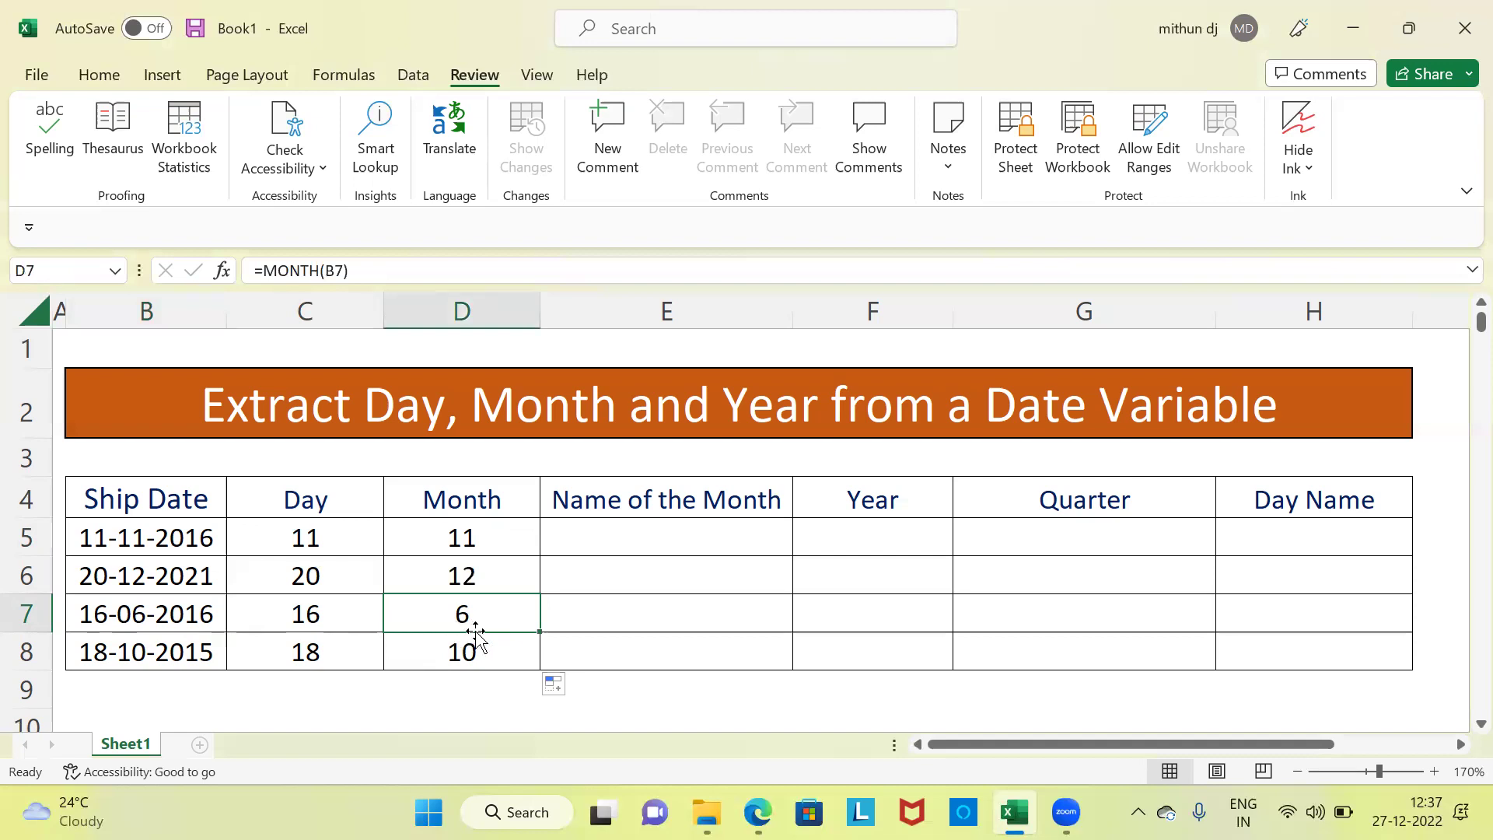
pyautogui.click(467, 652)
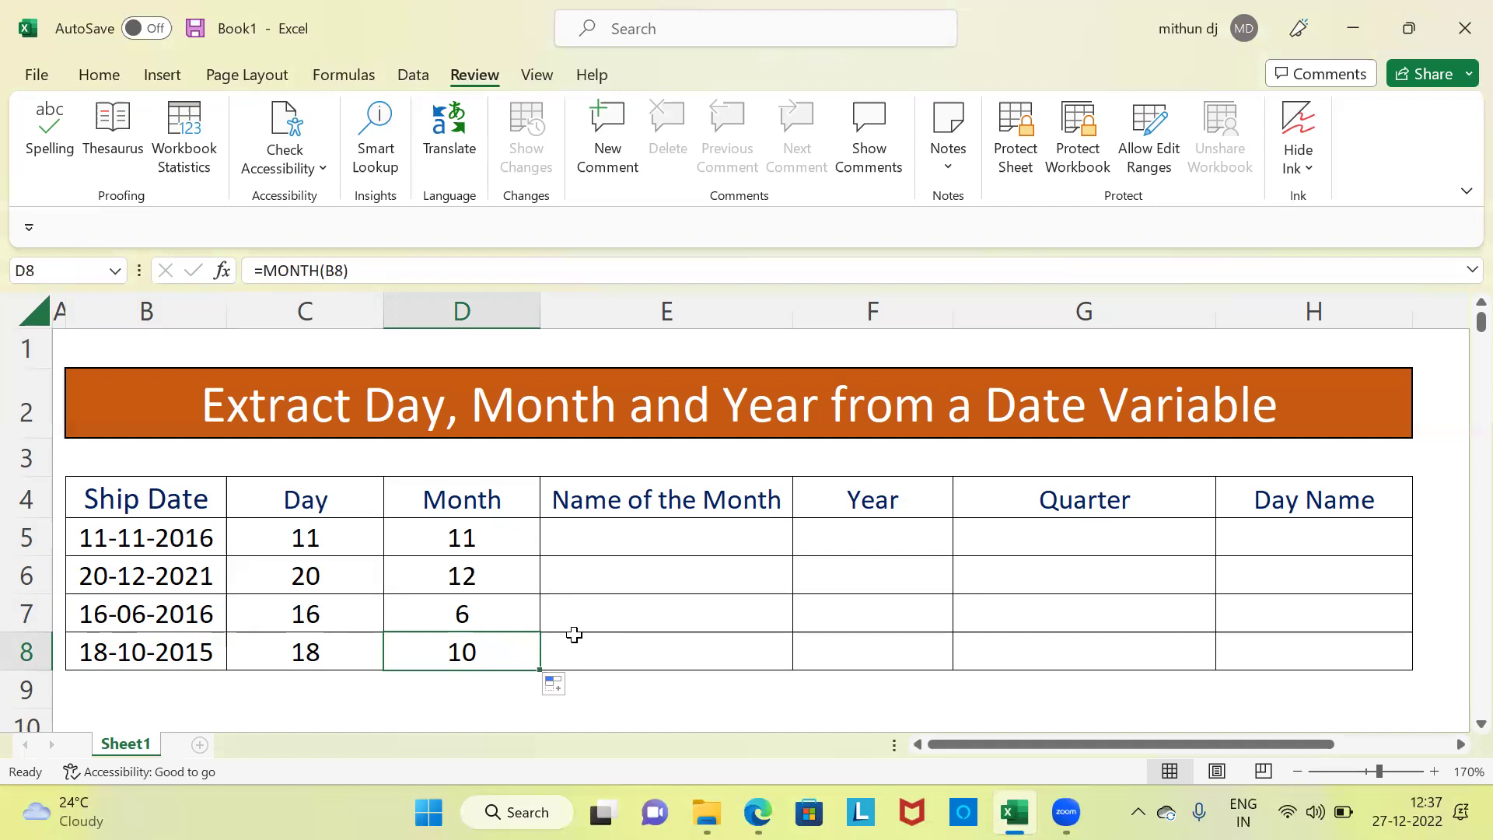
# - Extract the abbreviated month name from the first ship date by entering =TEXT(B5,"mmm") in cell E5
pyautogui.click(594, 548)
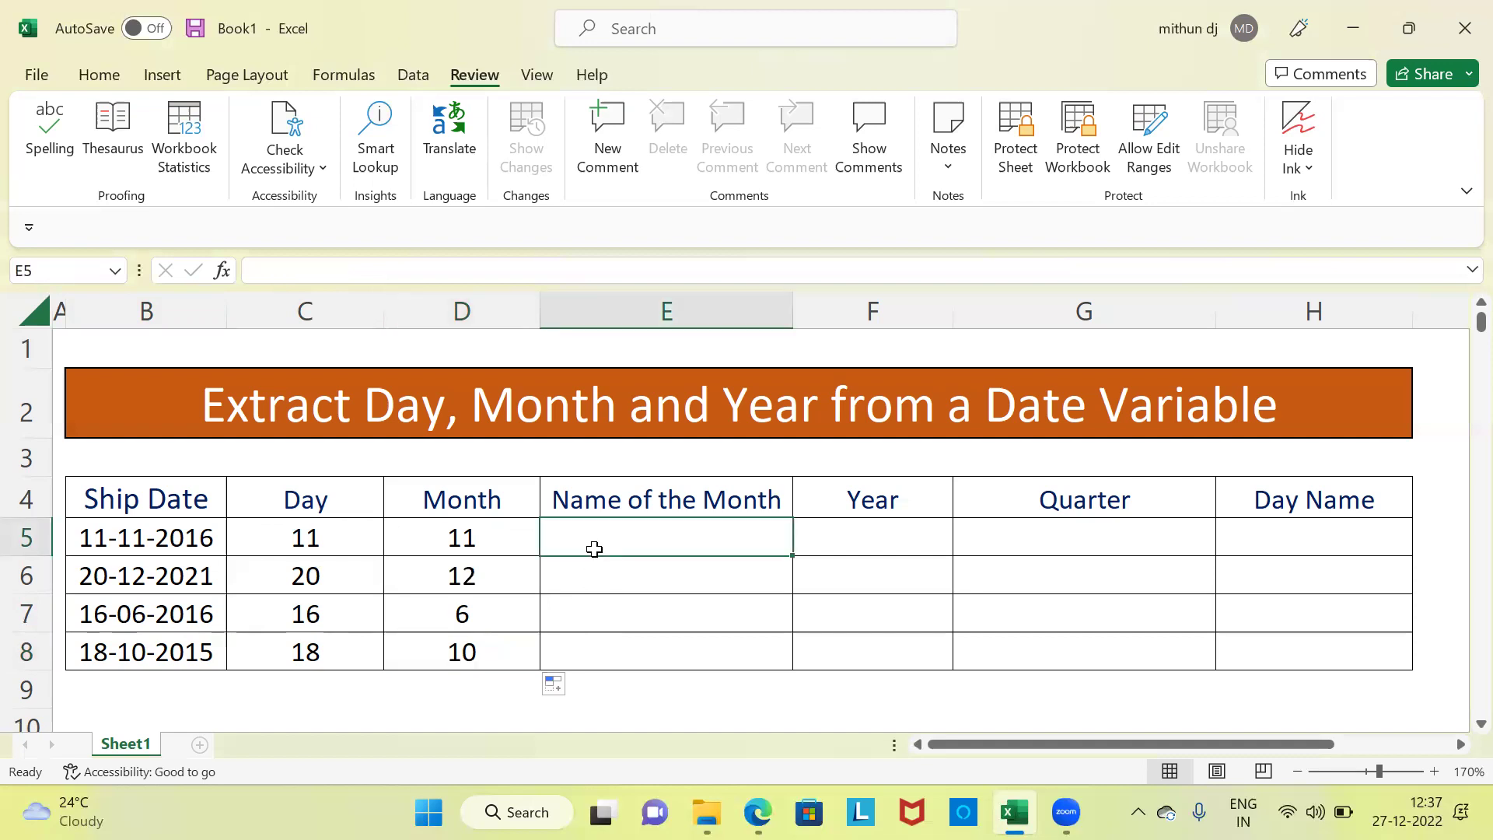
pyautogui.click(493, 549)
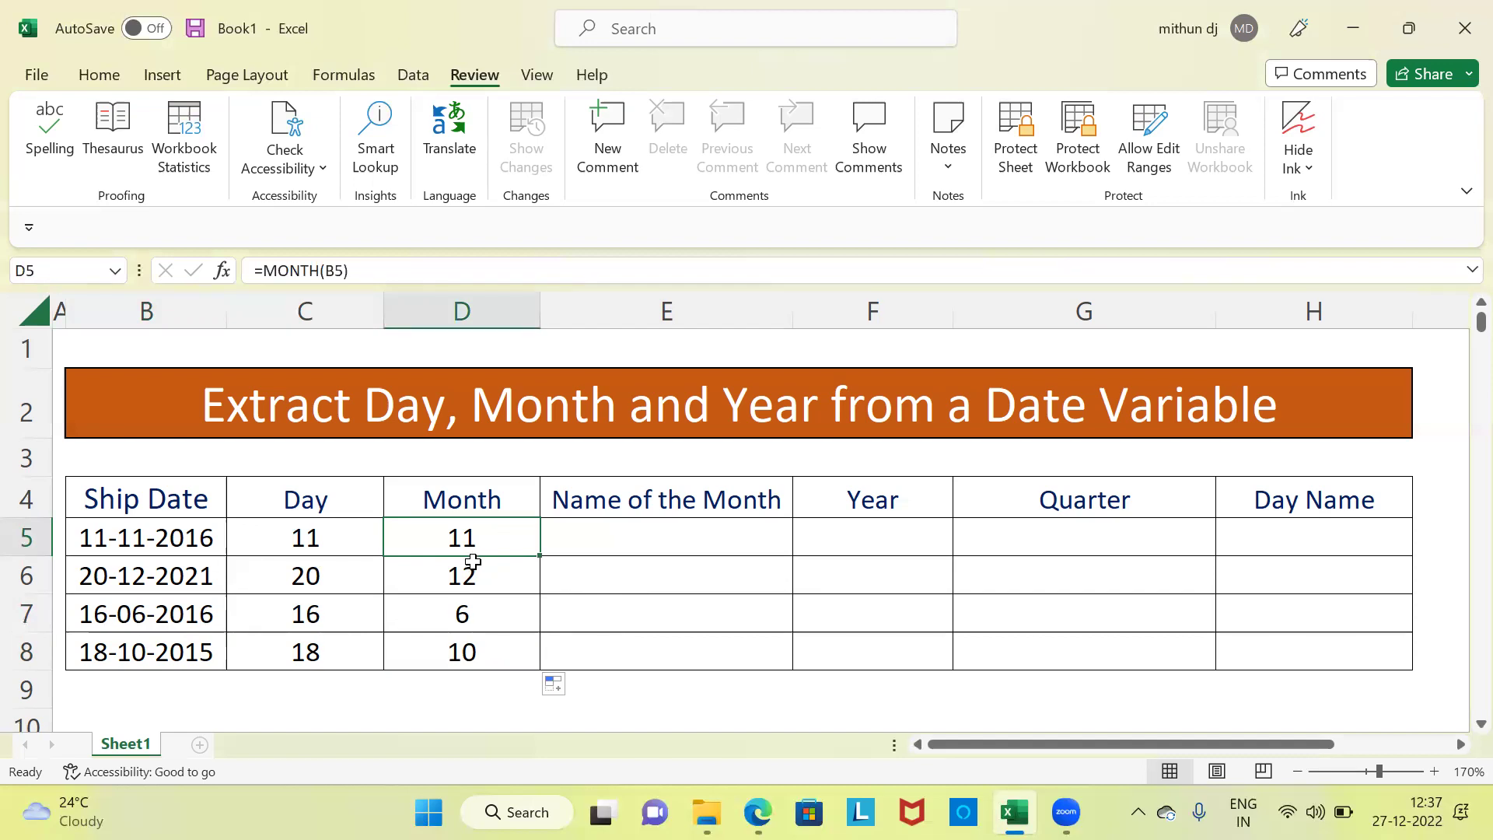
pyautogui.click(598, 542)
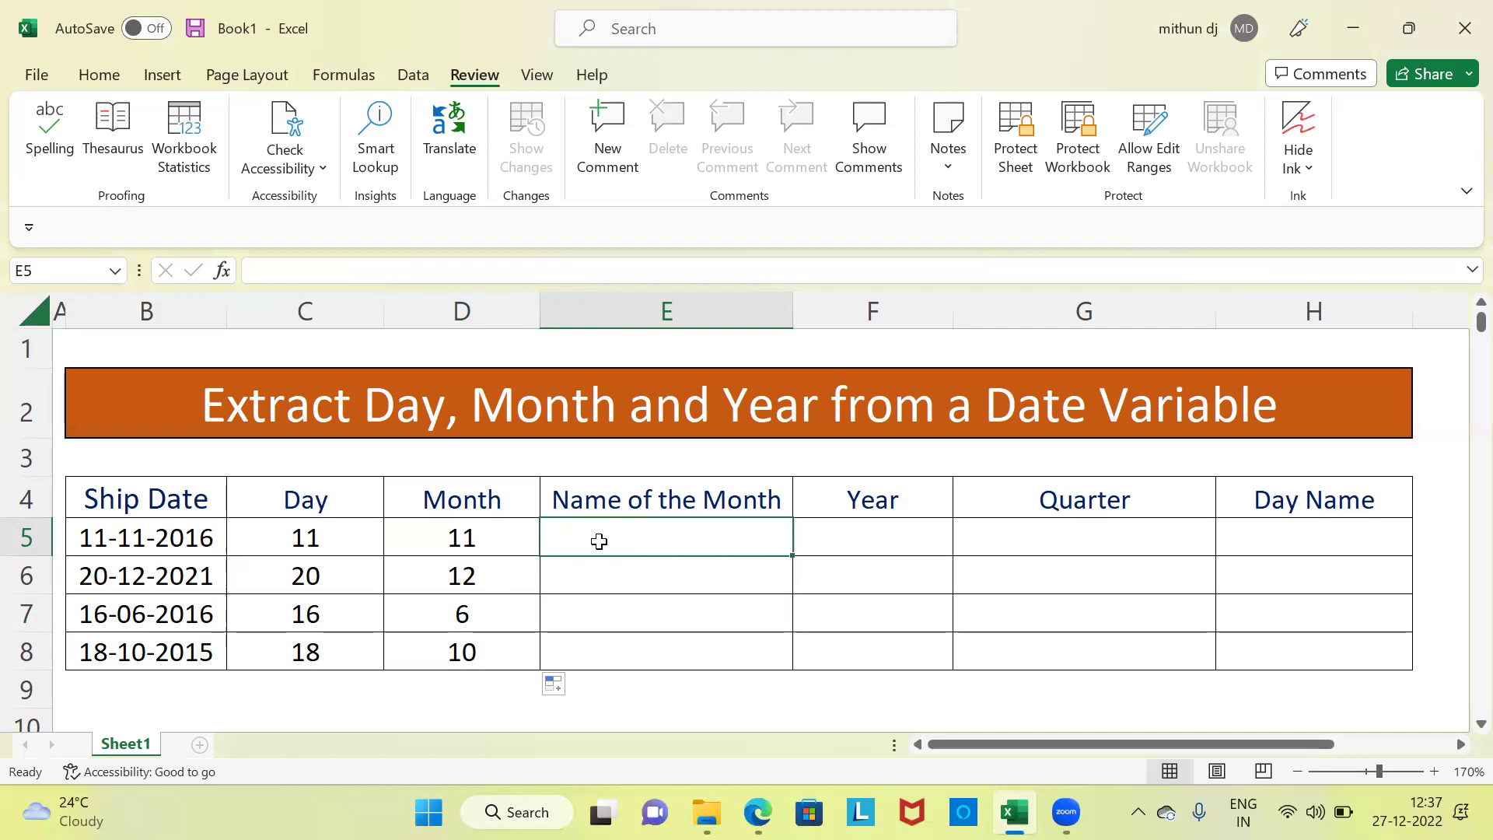
pyautogui.write('=text')
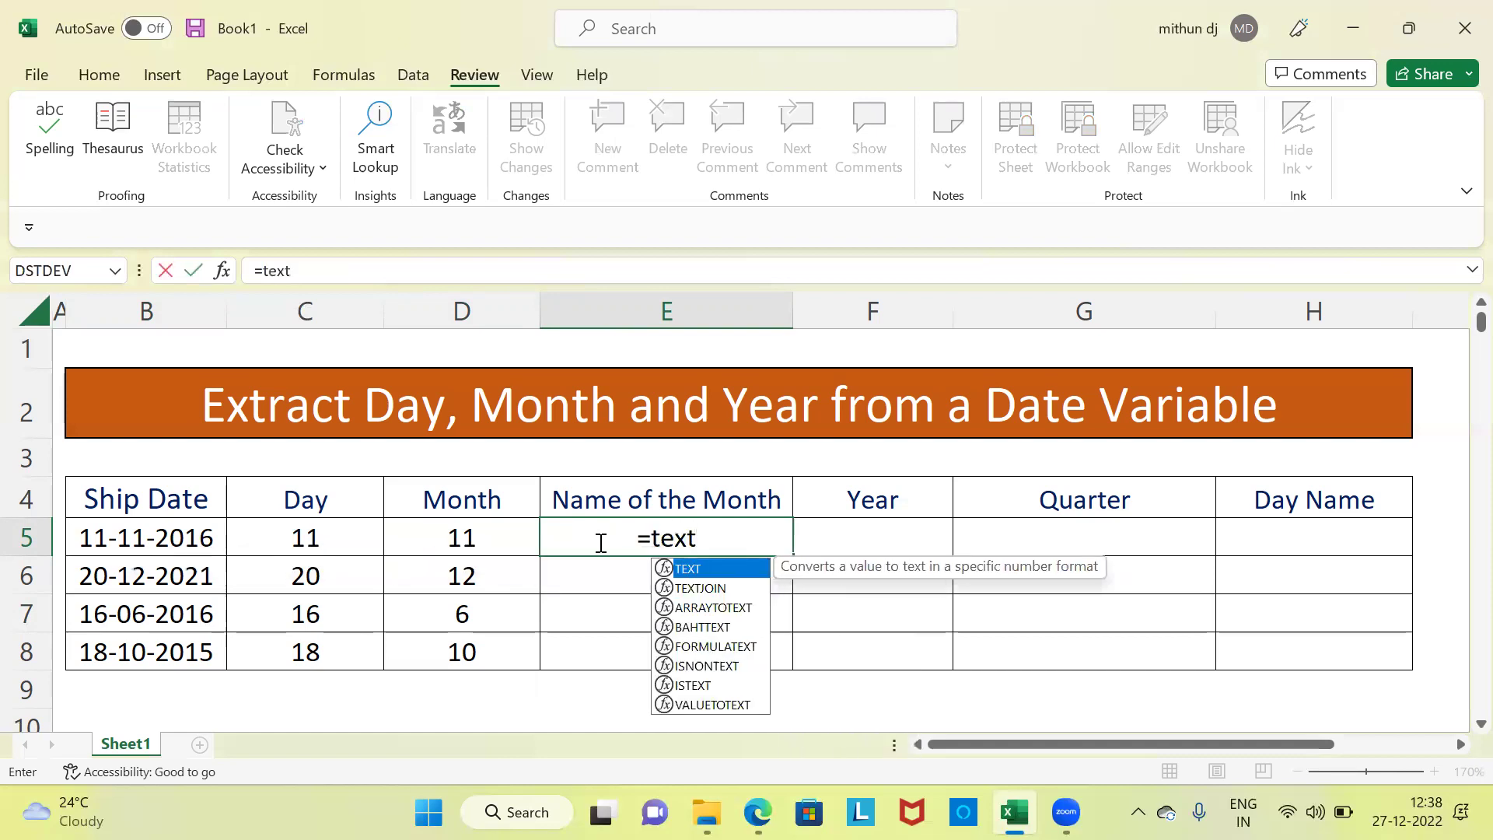
pyautogui.doubleClick(691, 568)
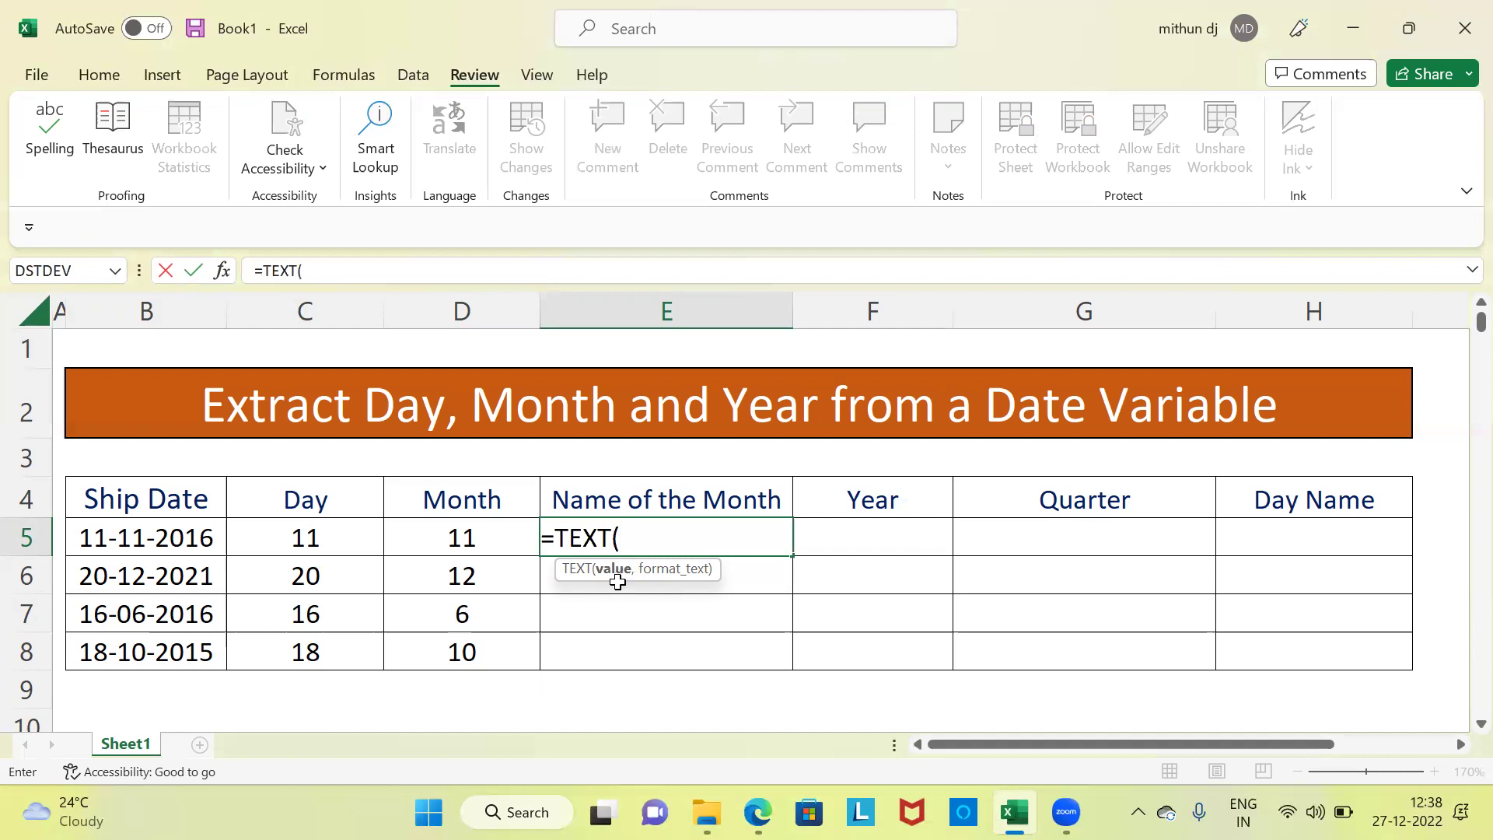
pyautogui.click(183, 546)
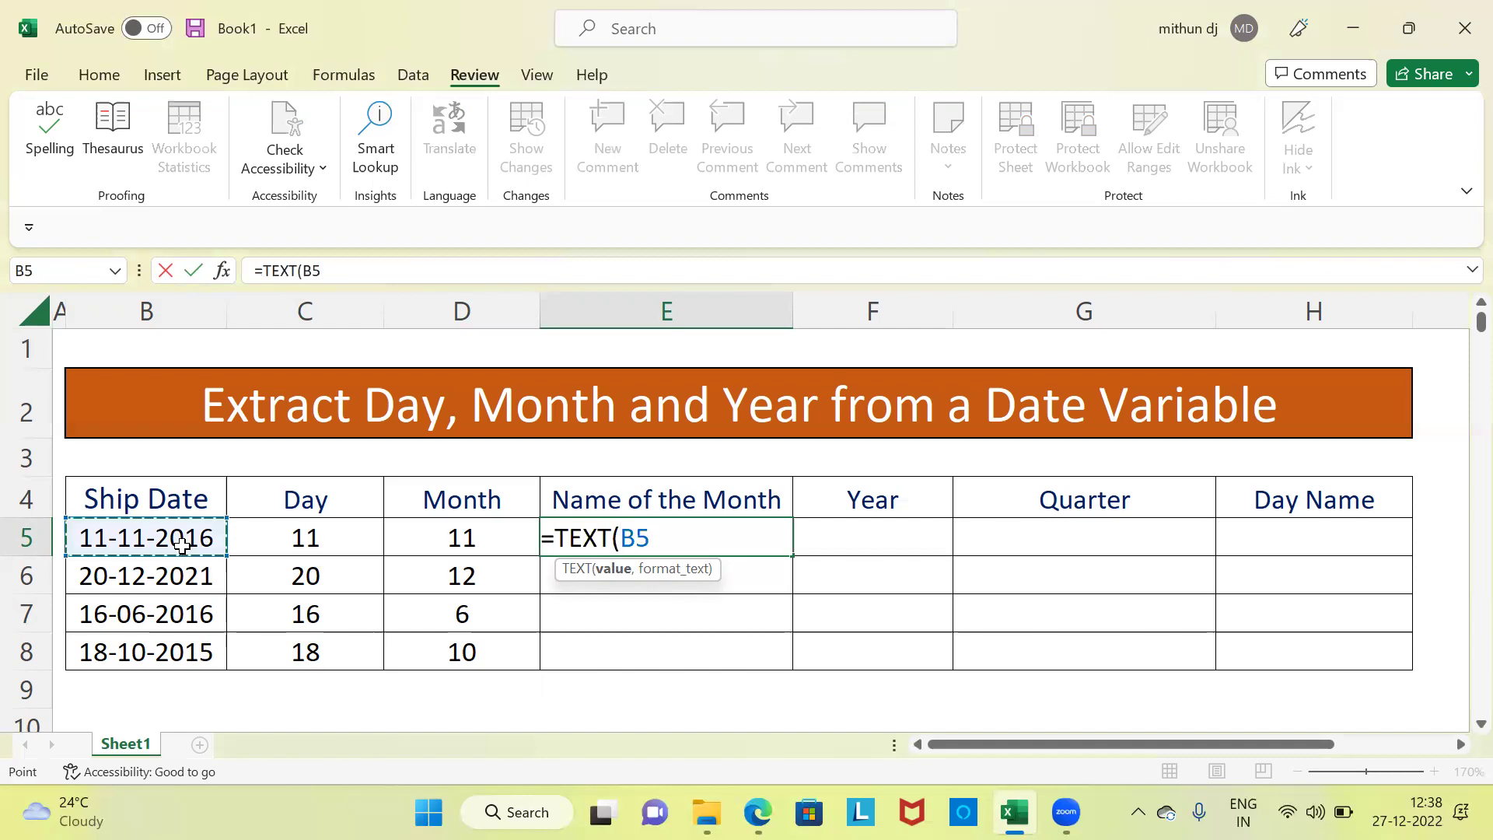
pyautogui.write(',')
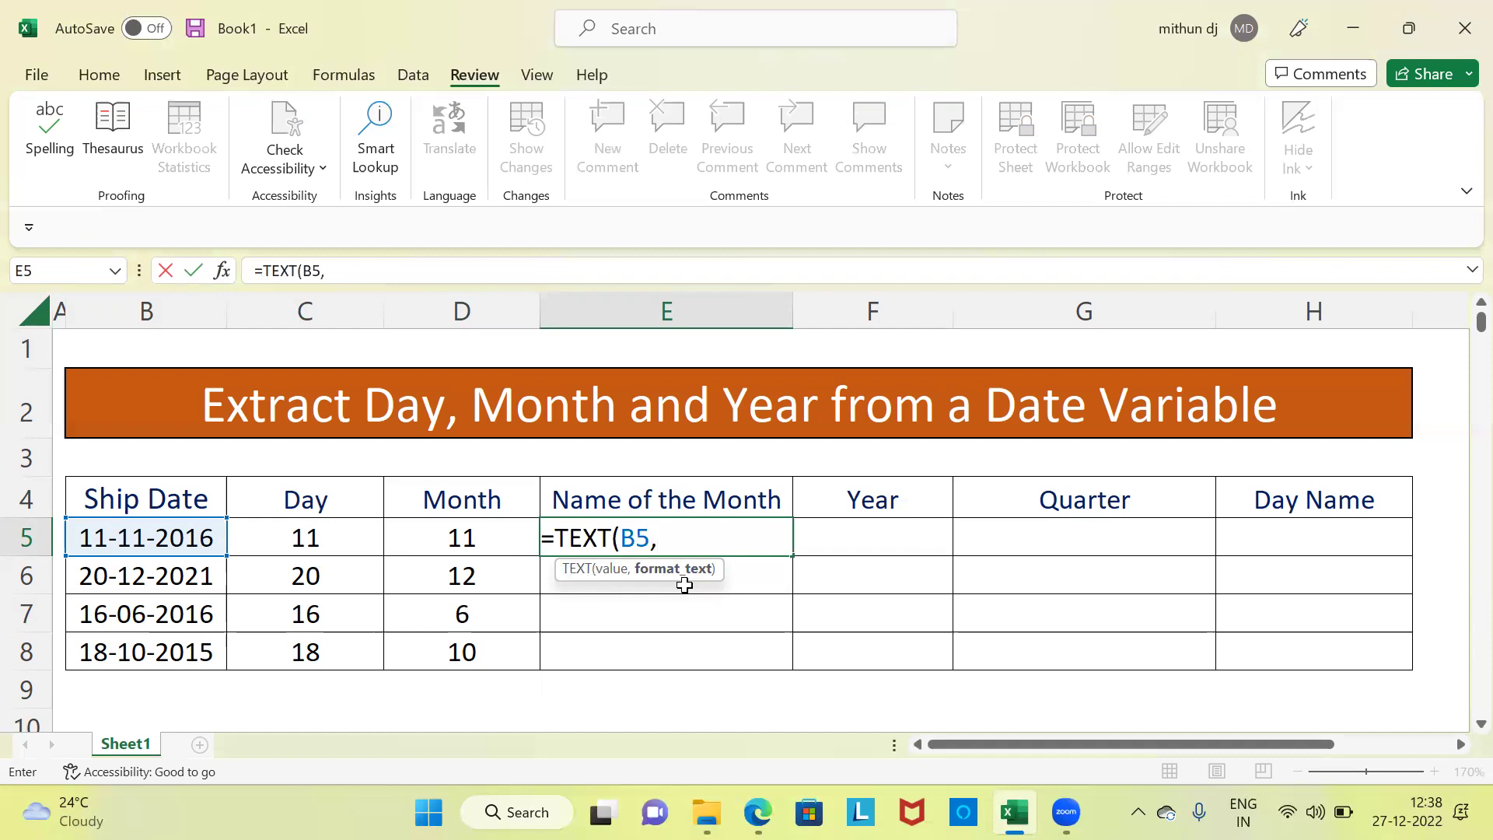
pyautogui.write('"mmm')
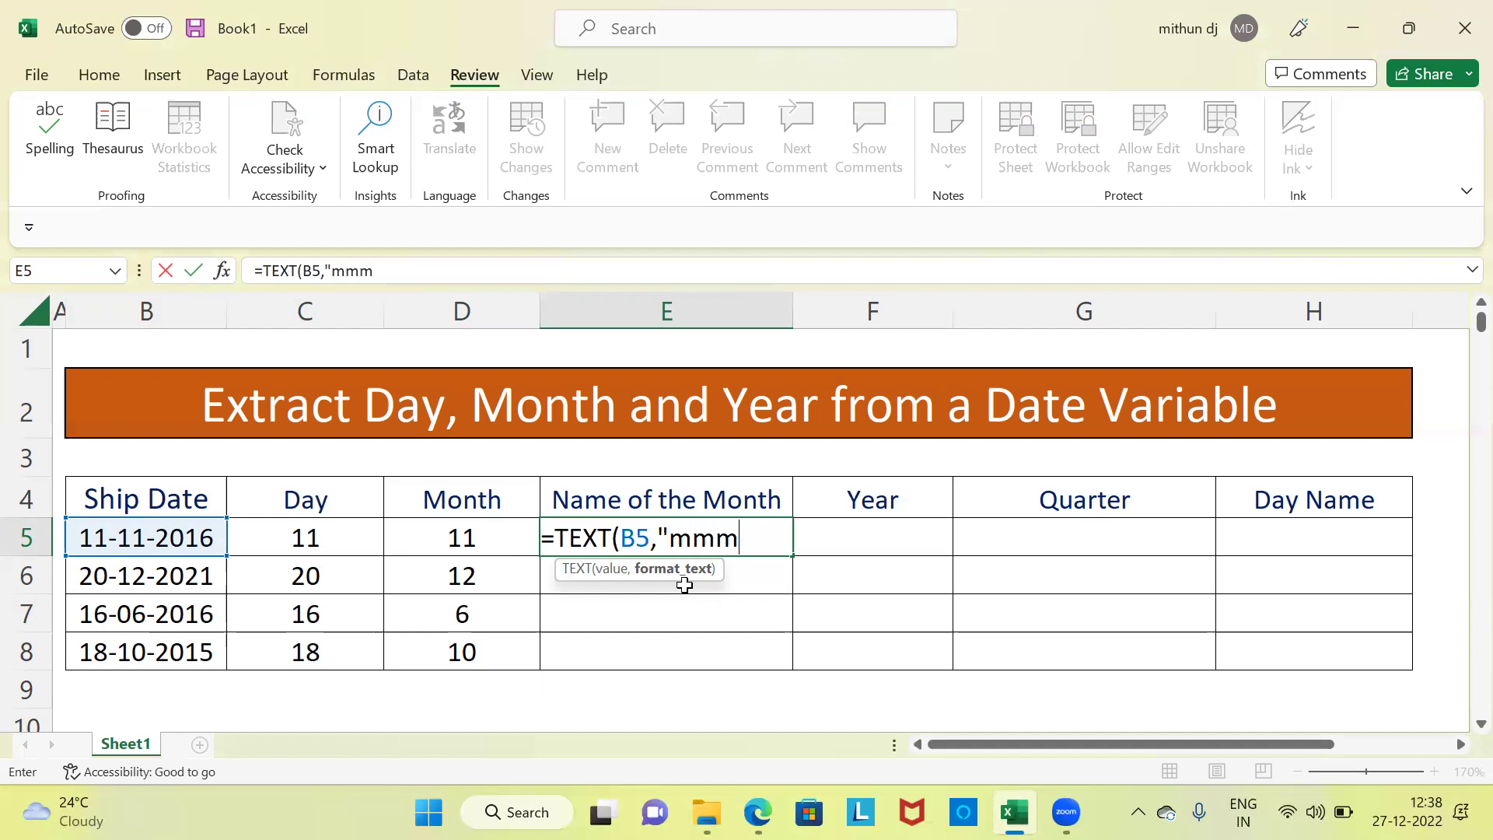
pyautogui.write('")')
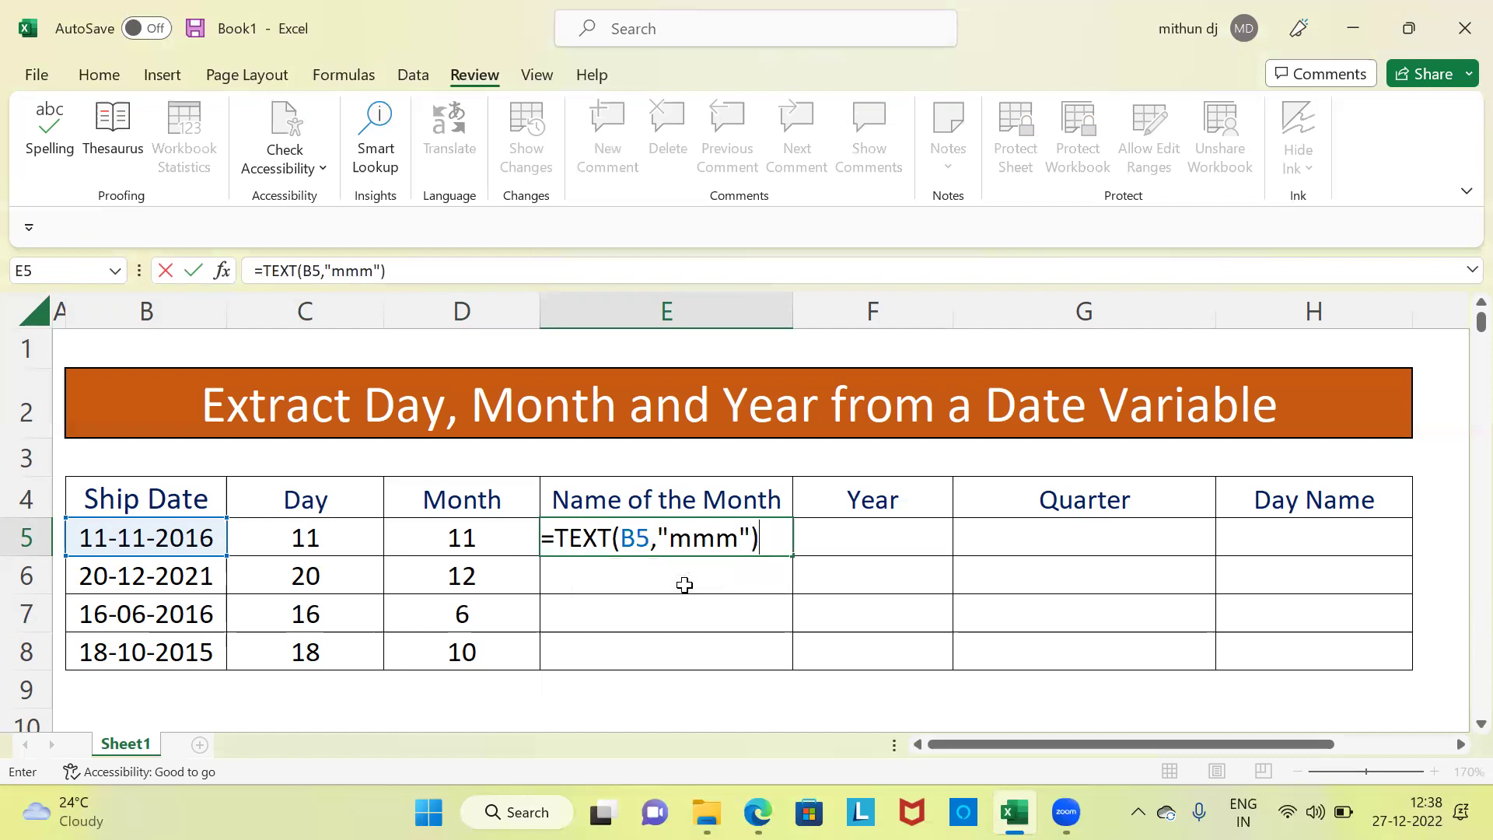
pyautogui.press('Return')
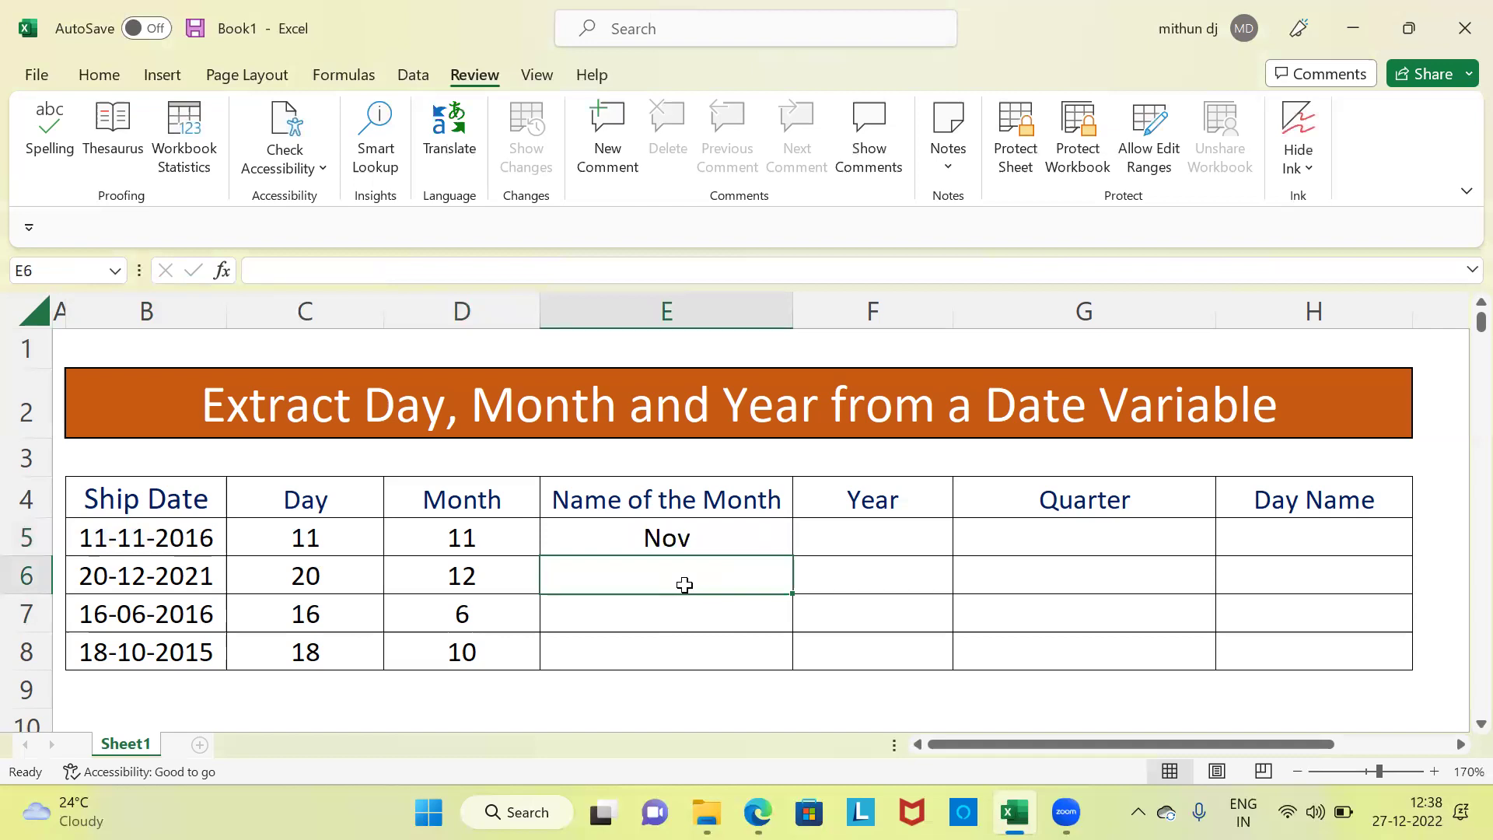
# - Fill the TEXT formula from E5 down to E8 and compare the month names with the ship dates
pyautogui.click(673, 544)
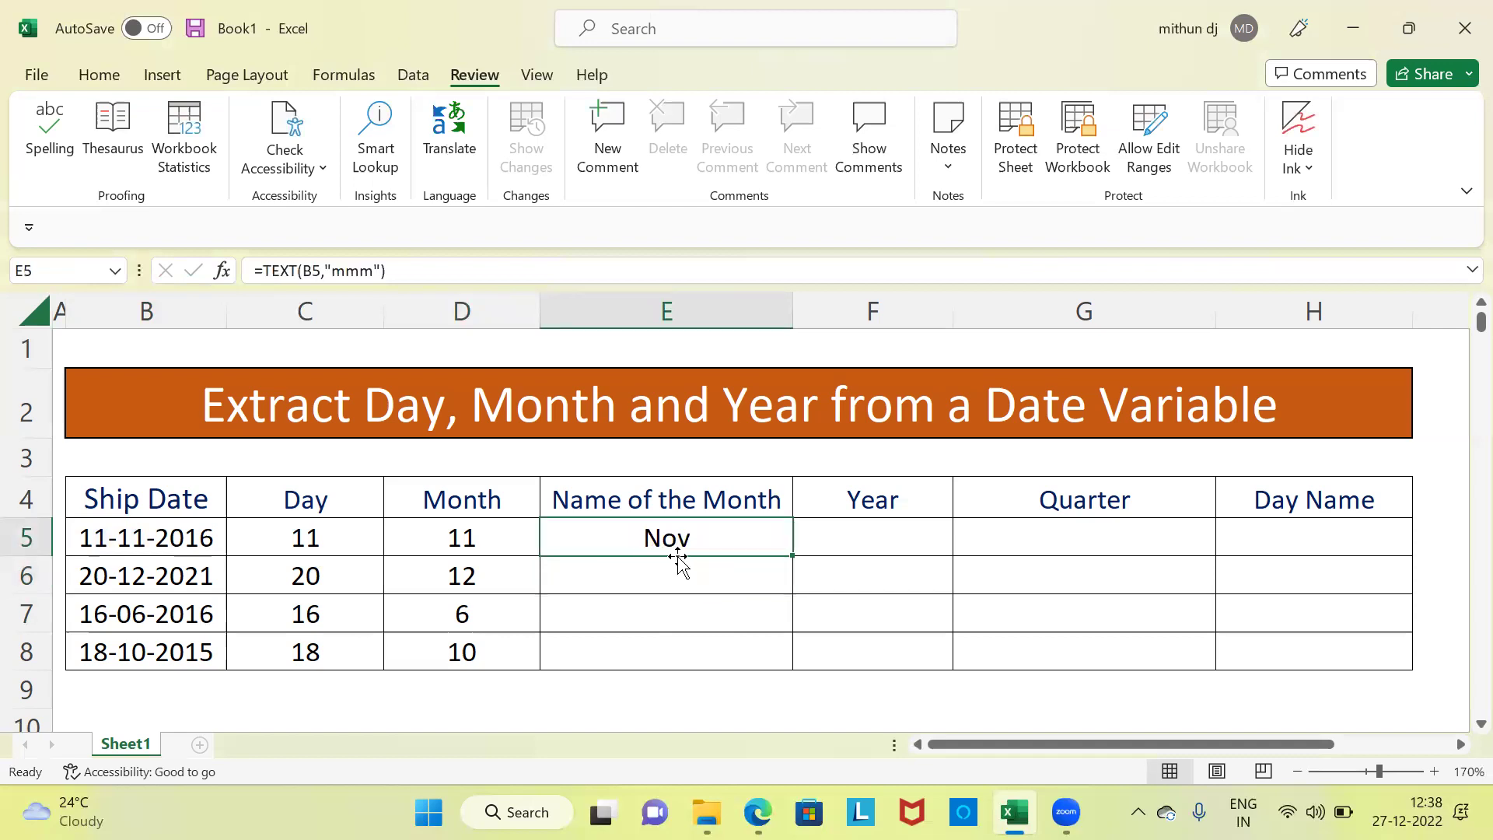
pyautogui.doubleClick(792, 559)
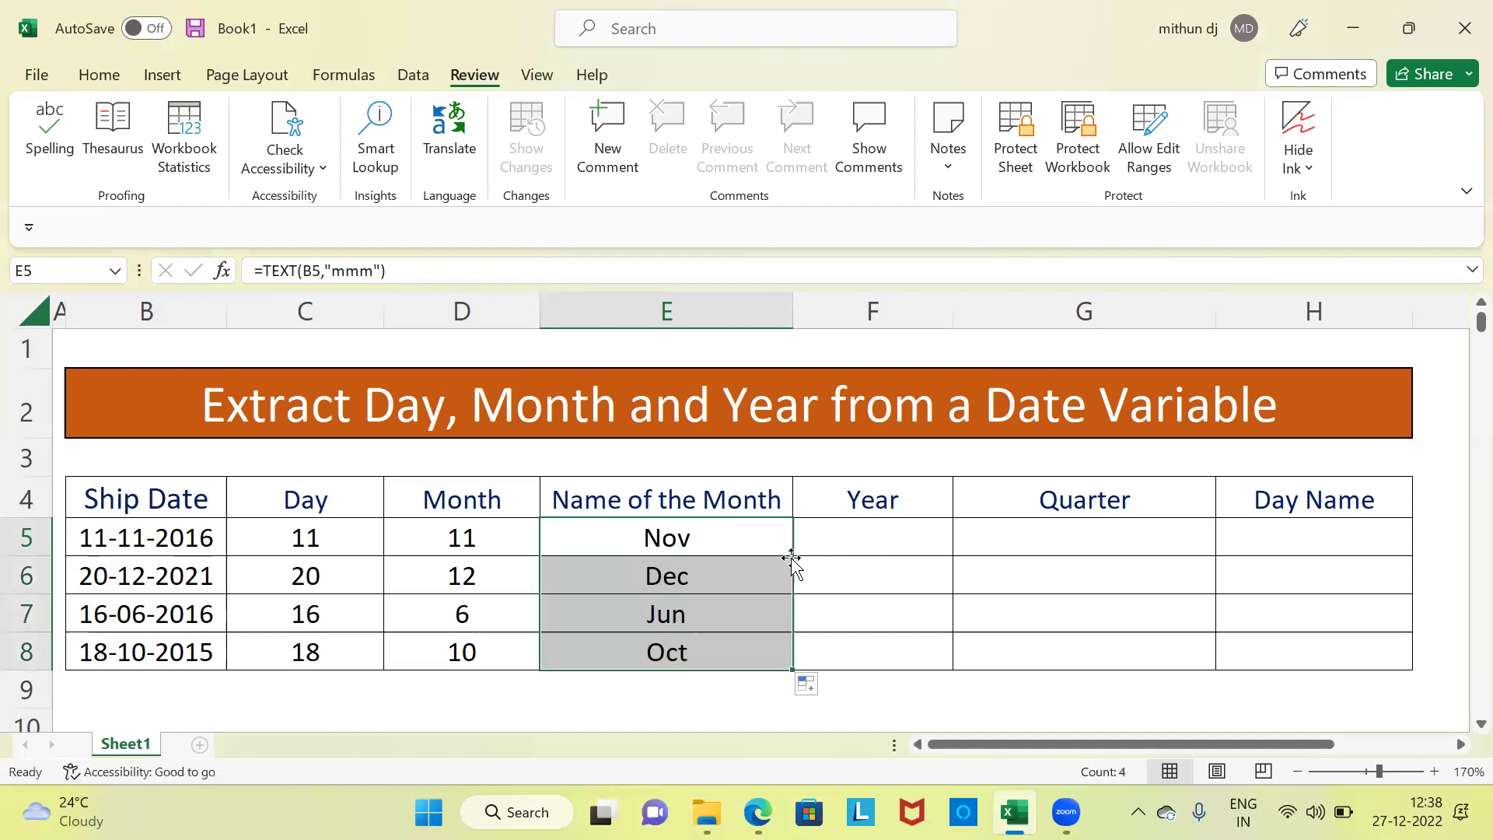
pyautogui.click(678, 575)
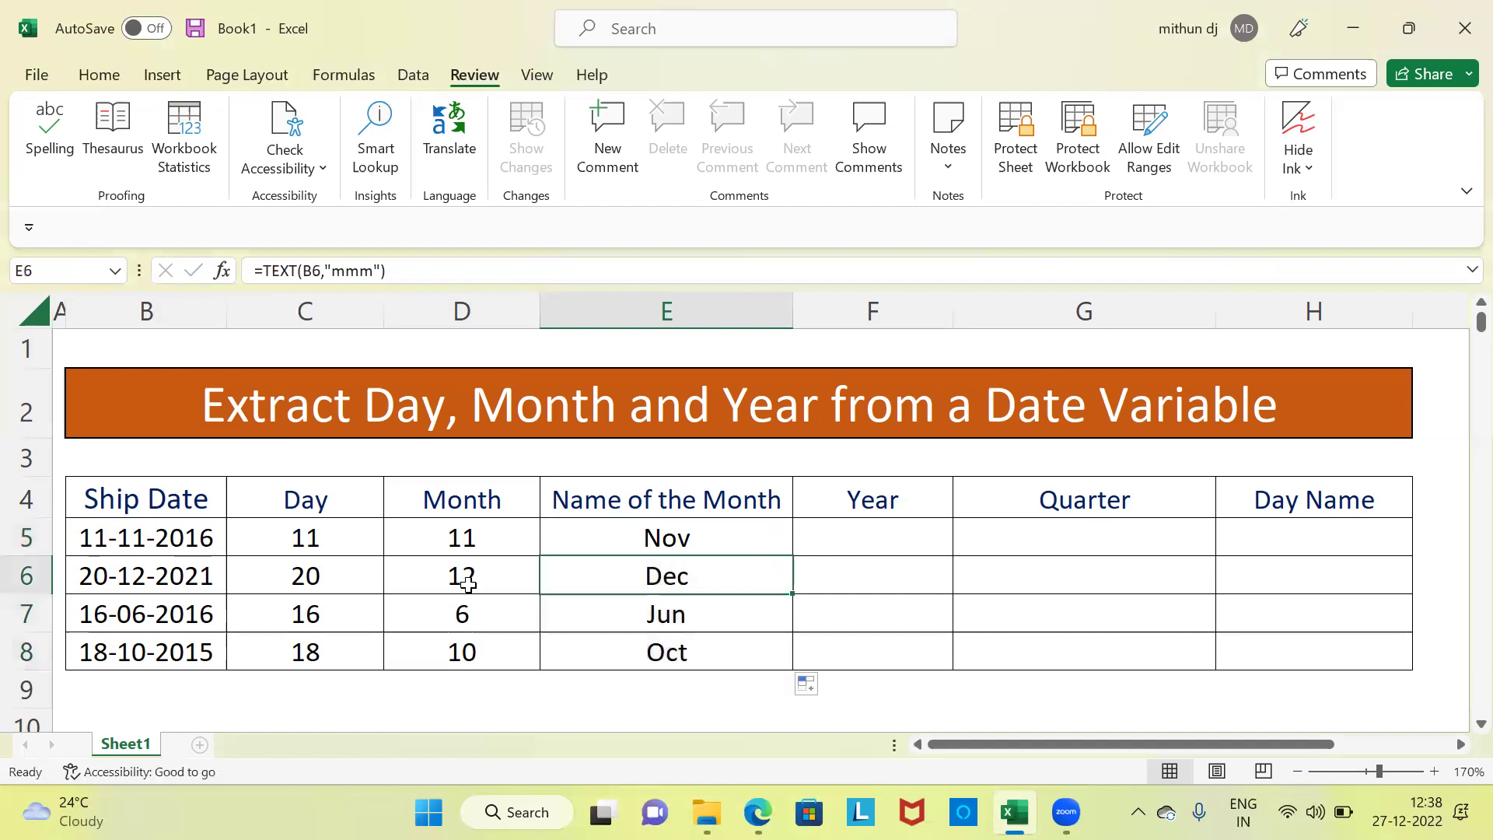
pyautogui.click(121, 583)
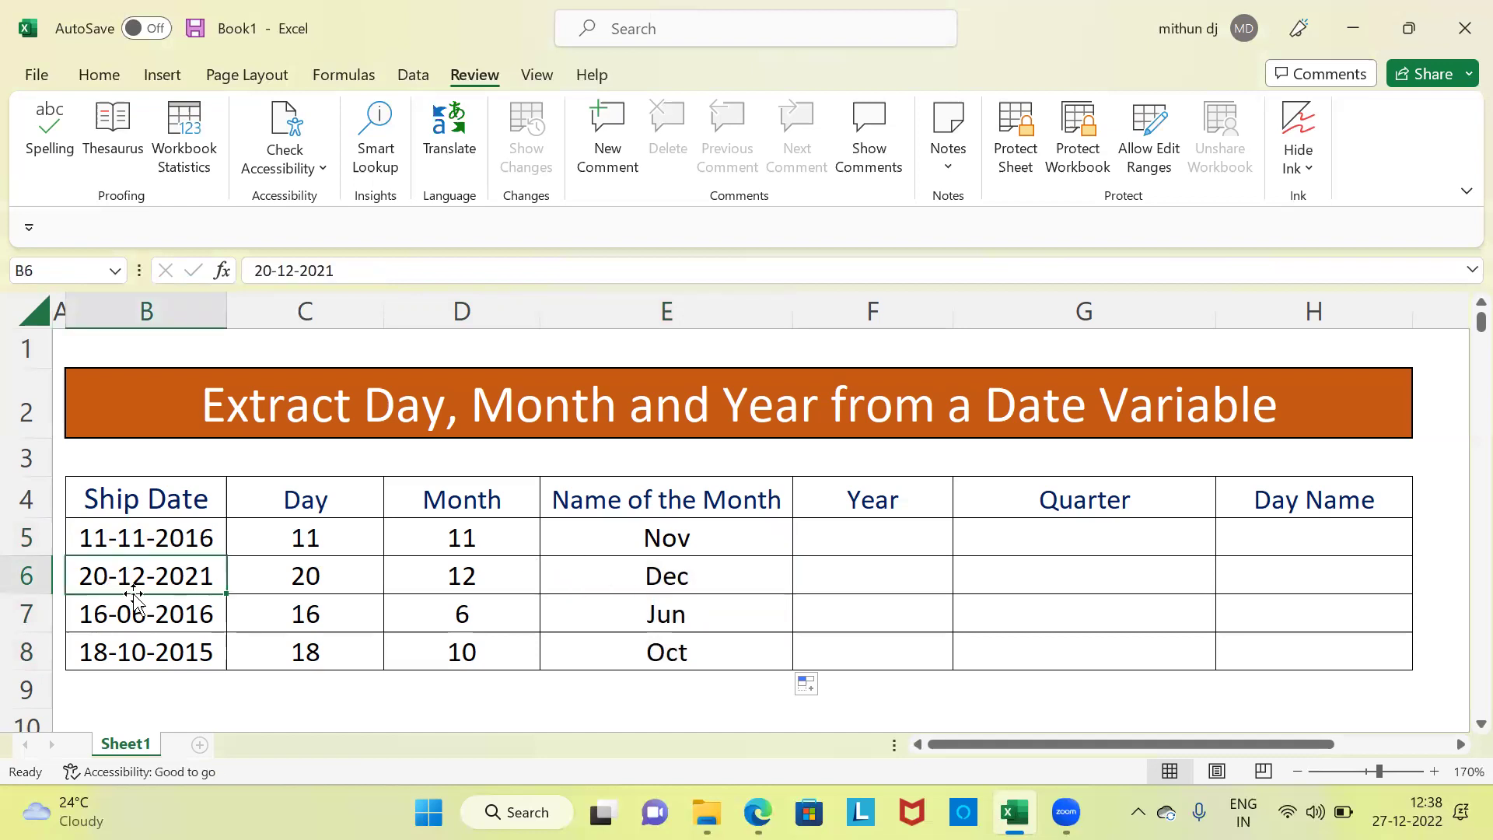
pyautogui.click(613, 580)
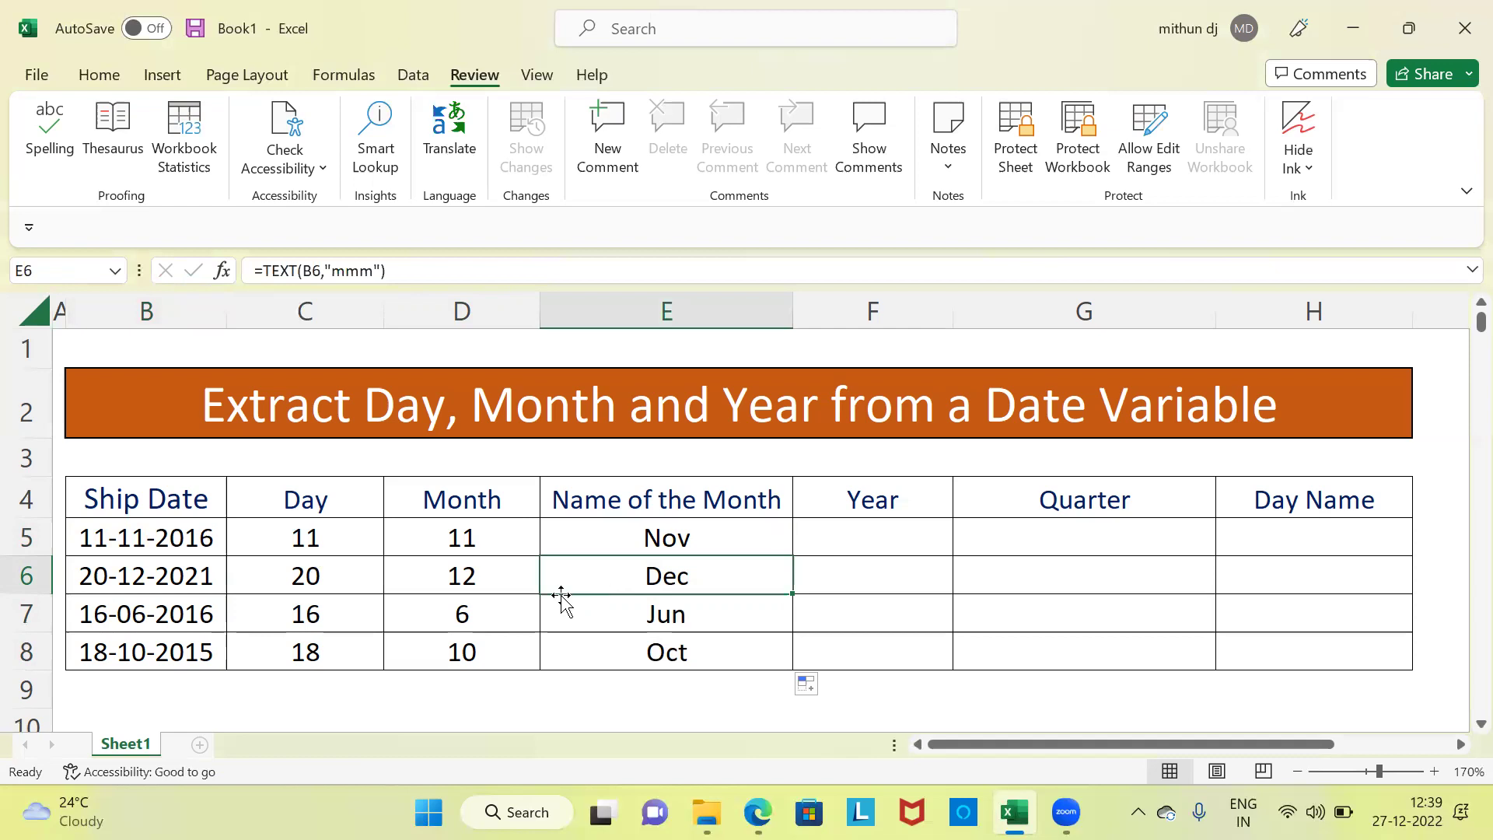
pyautogui.click(139, 616)
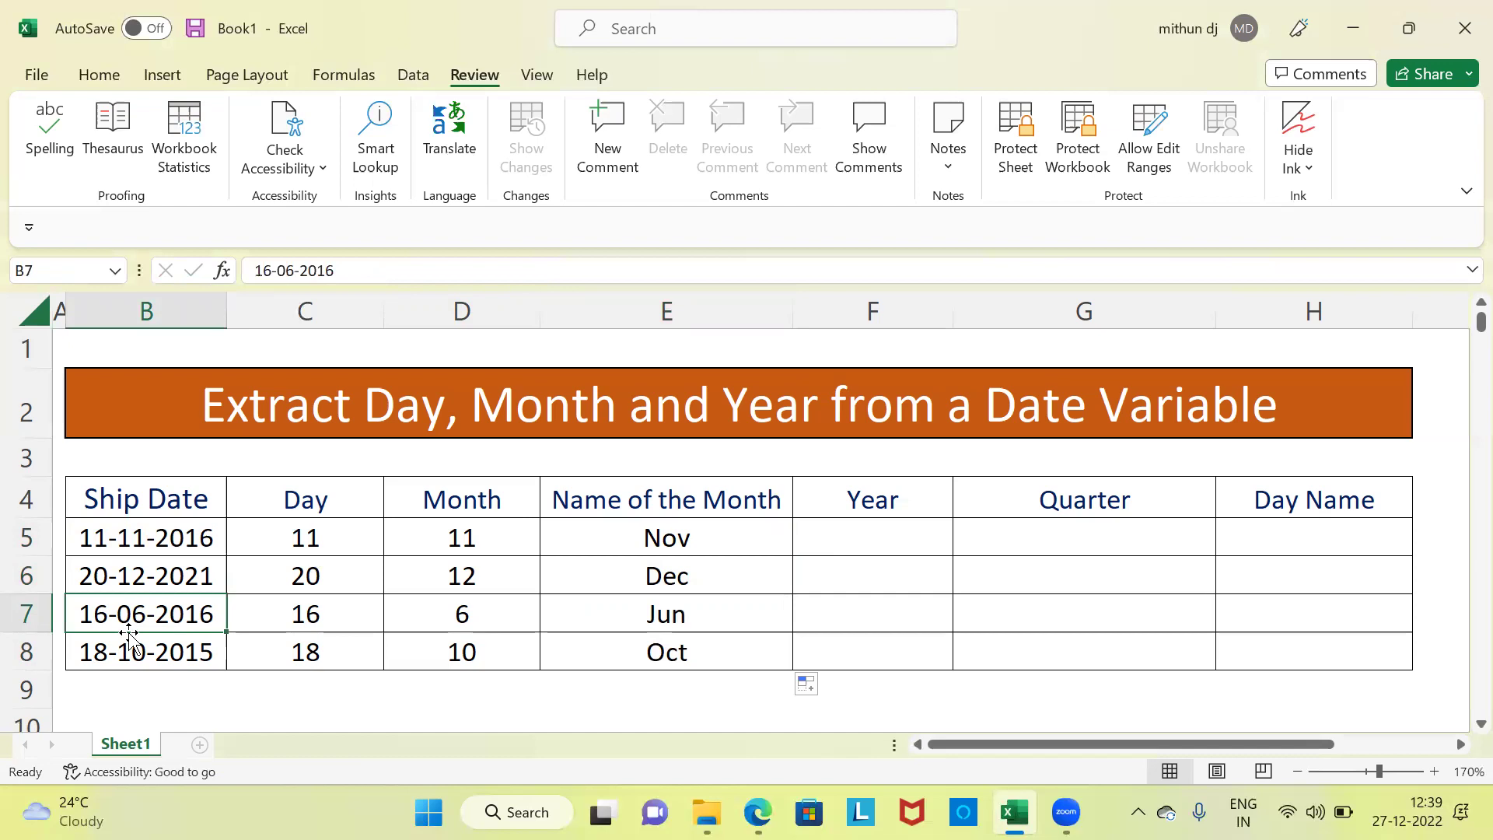
pyautogui.click(703, 616)
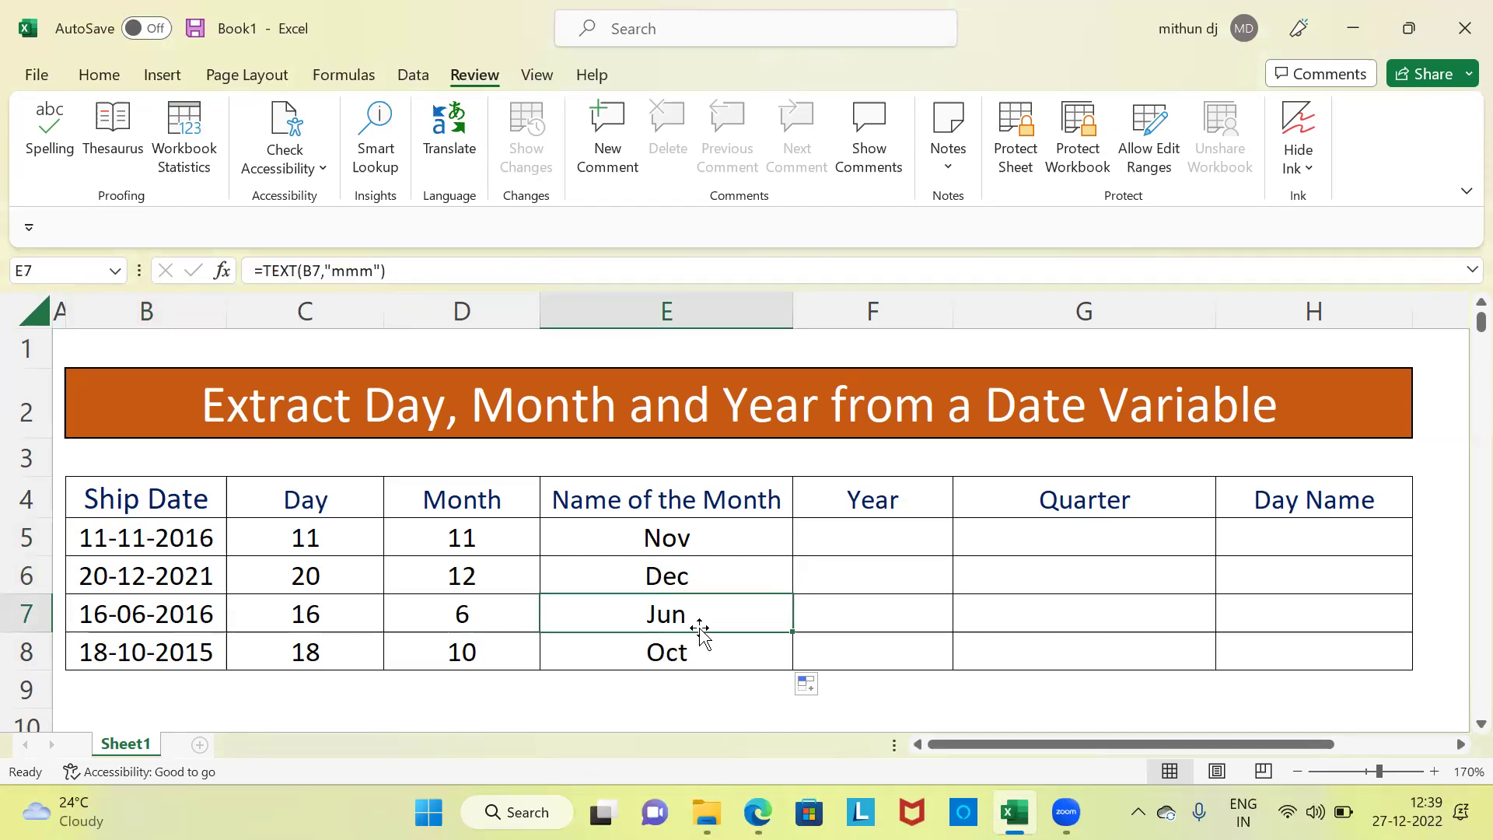
pyautogui.click(699, 653)
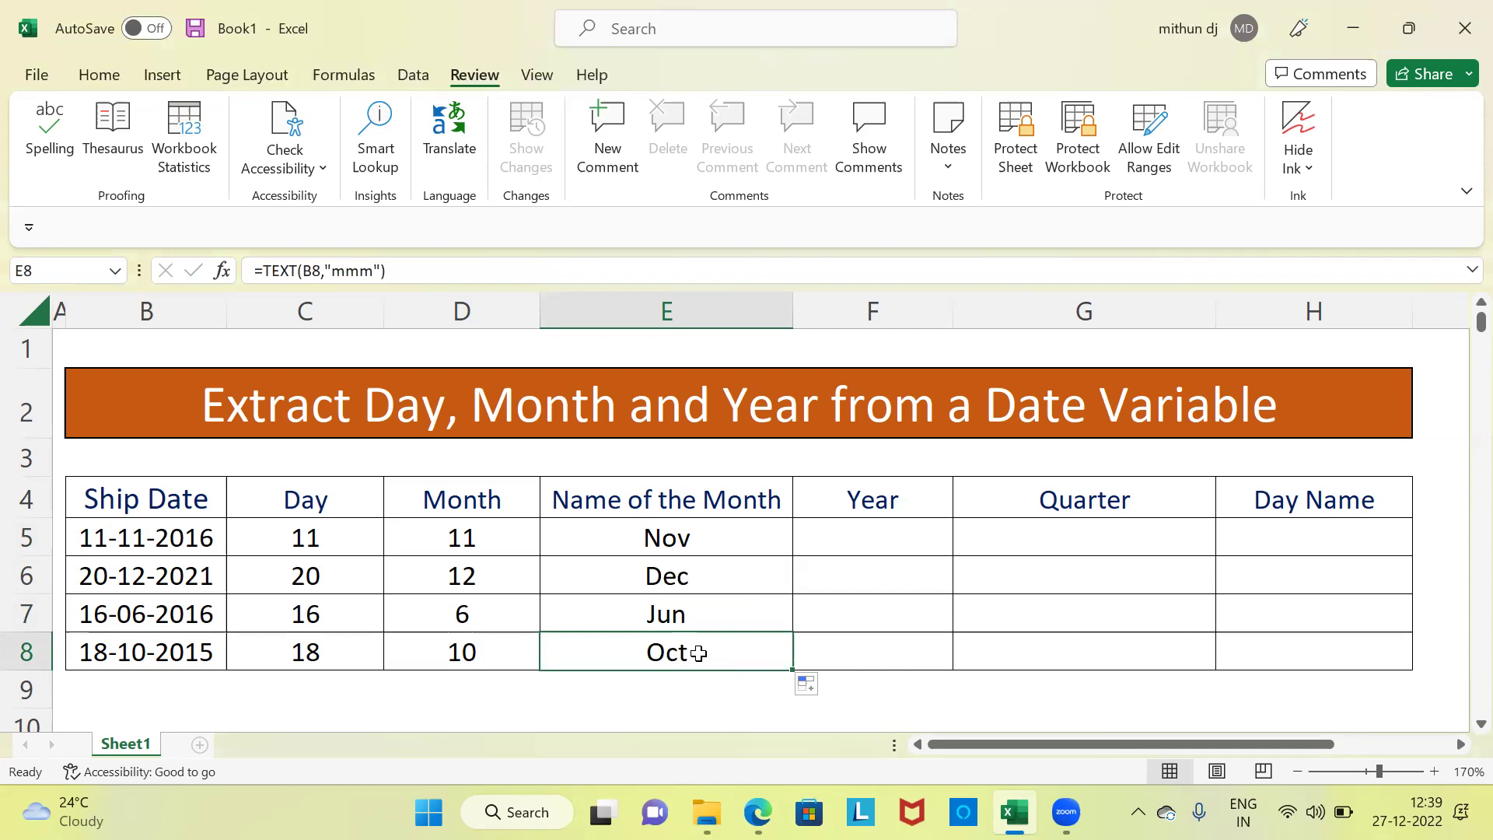
# - Extract the year from the first ship date by entering =YEAR(B5) in cell F5
pyautogui.click(832, 545)
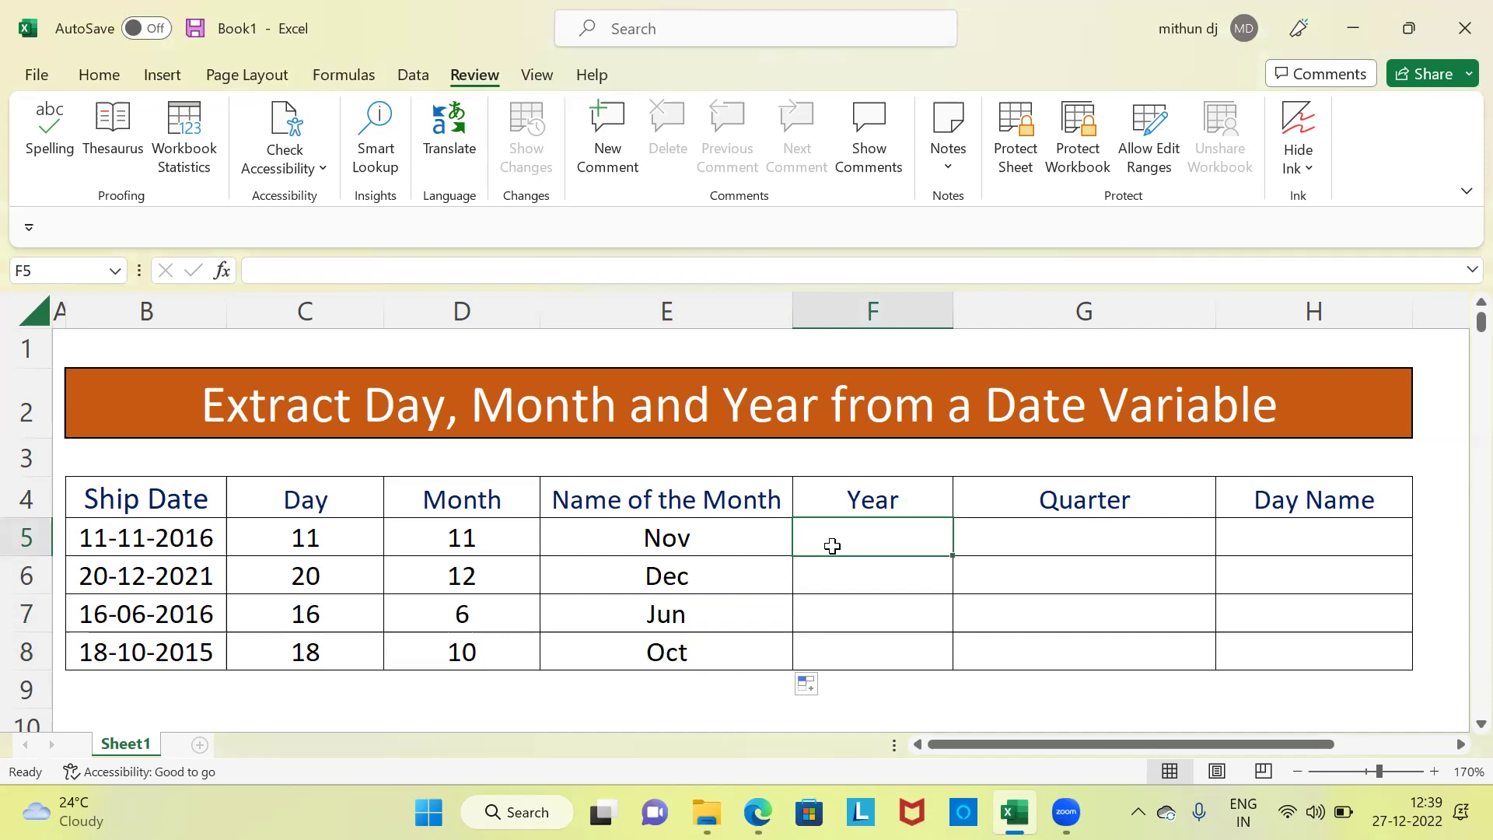
pyautogui.write('=year')
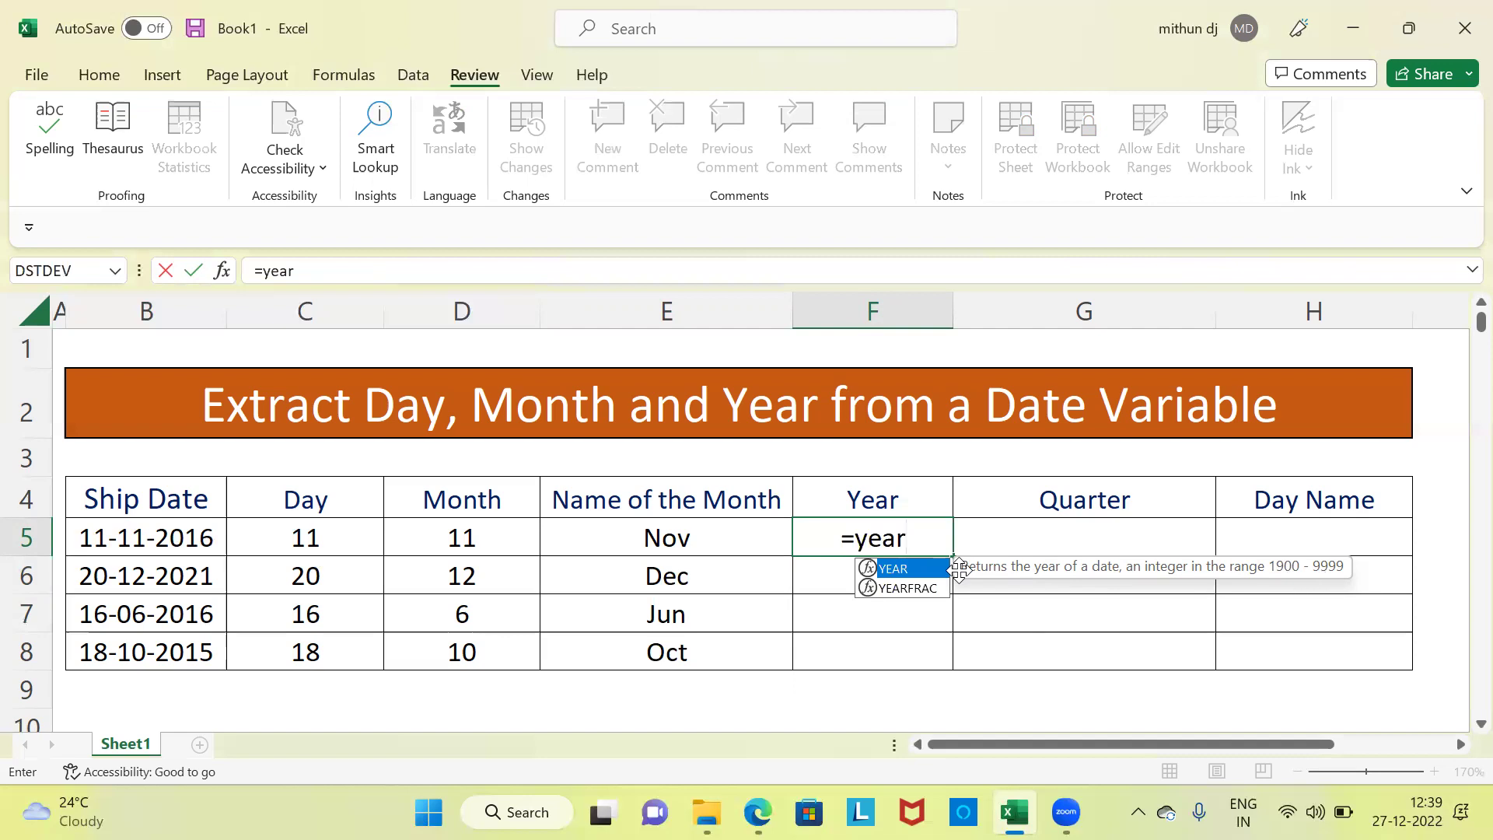
pyautogui.write('(')
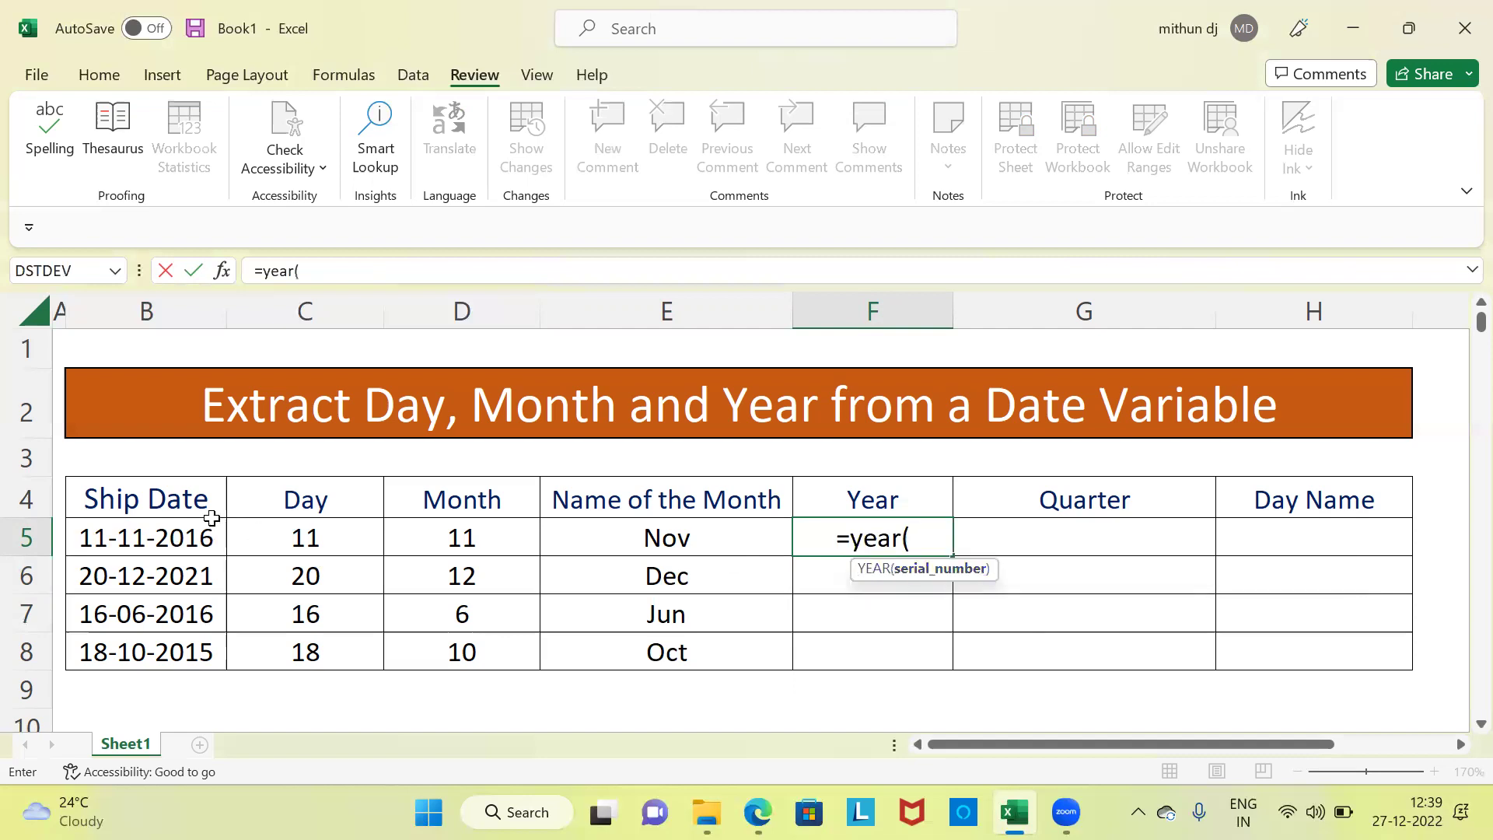
pyautogui.click(191, 537)
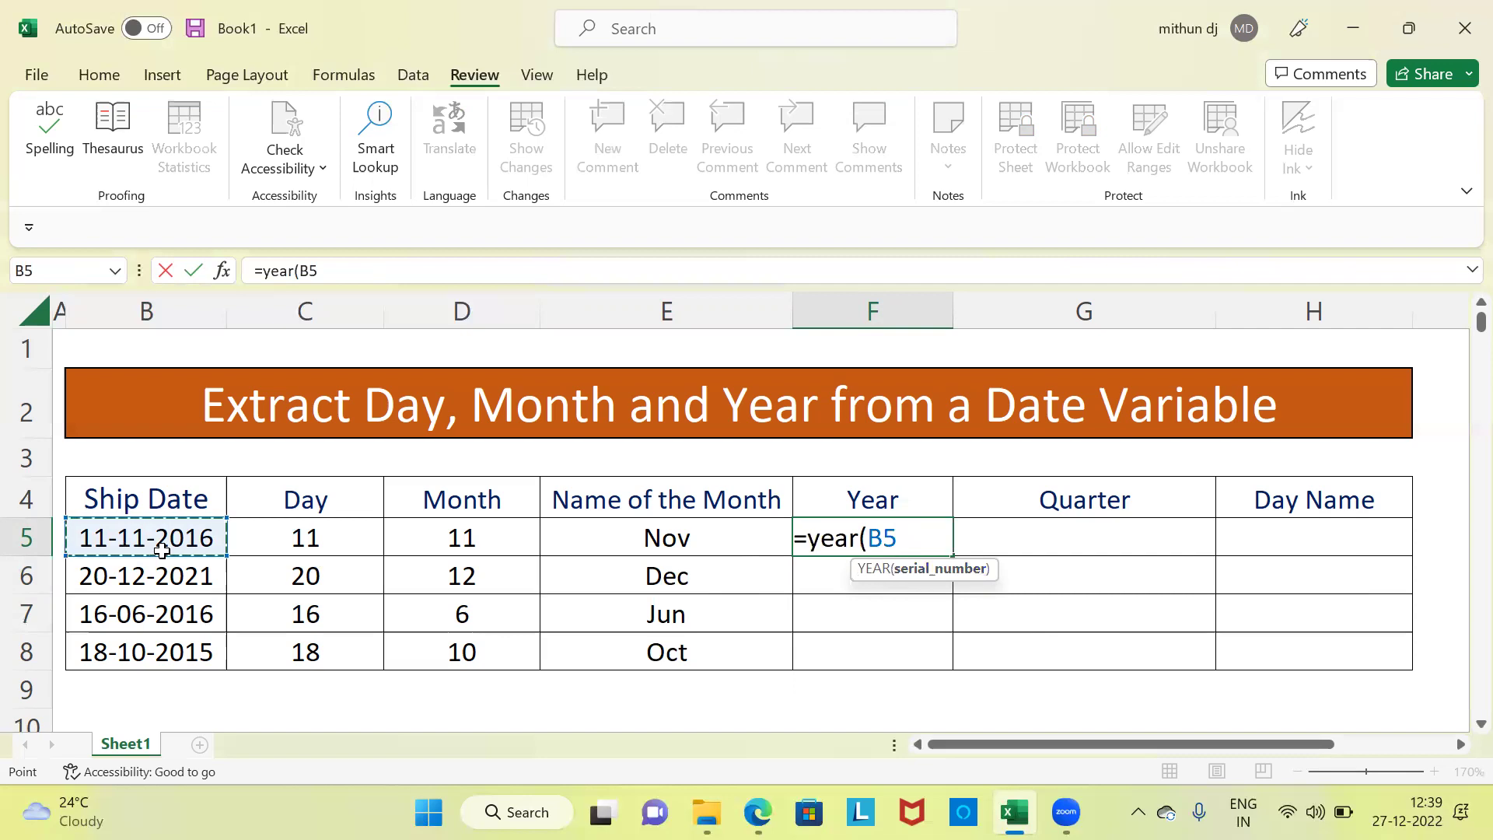
pyautogui.write(')')
pyautogui.press('Return')
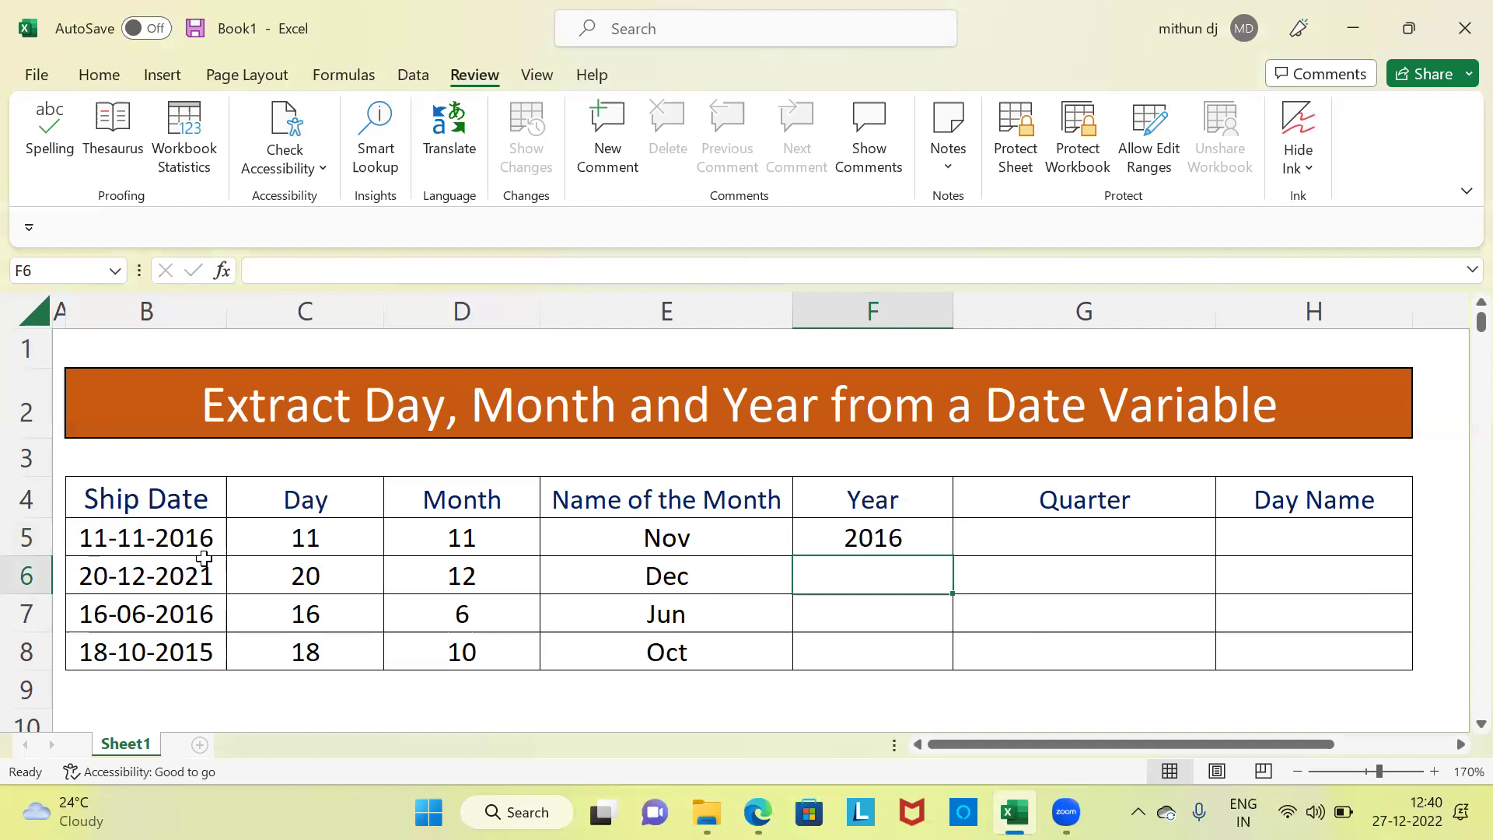
# - Fill the YEAR formula from F5 down to F8 and check the formulas in the filled cells
pyautogui.click(927, 542)
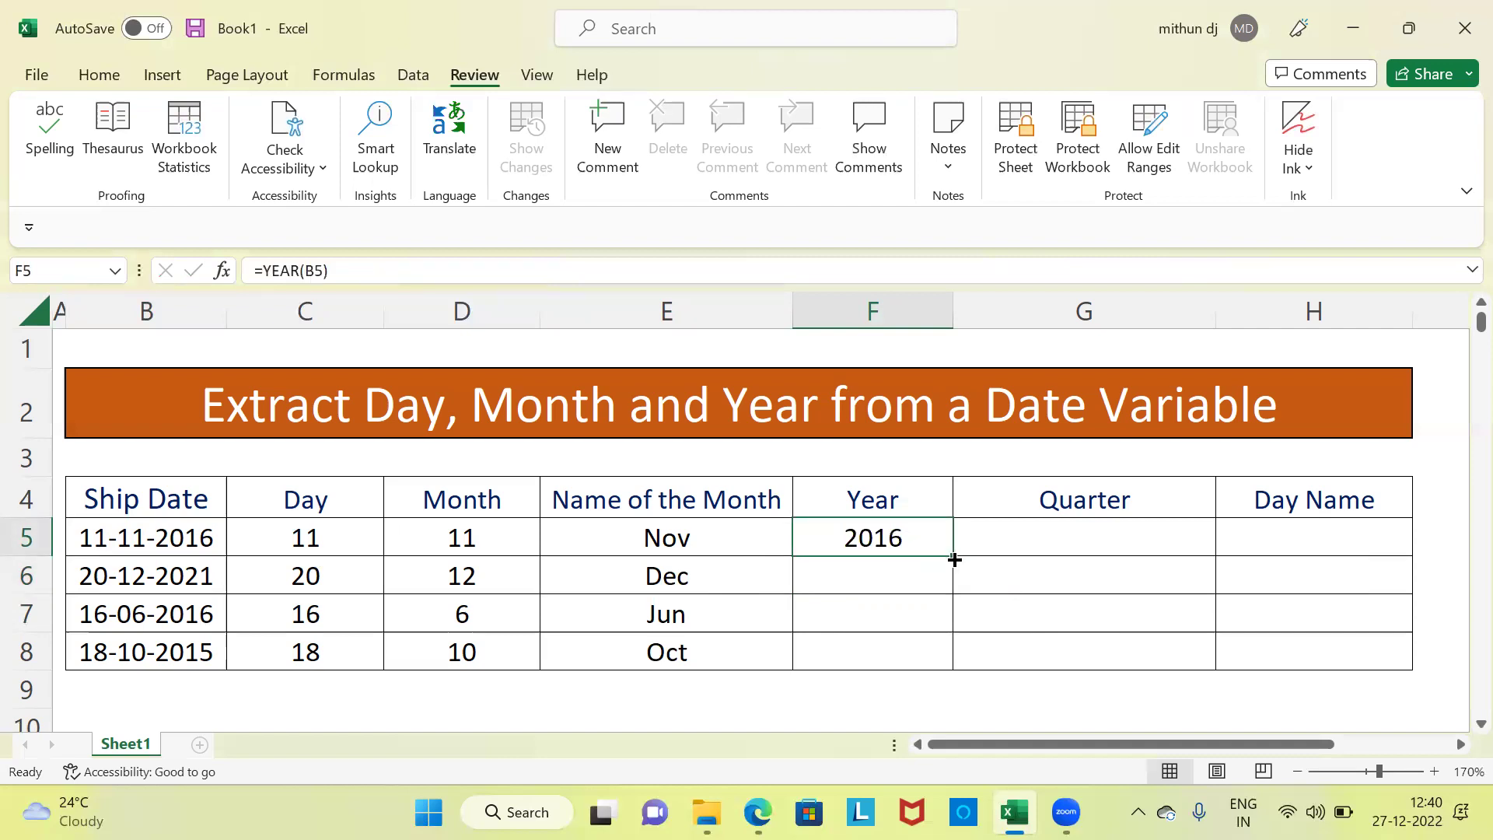
pyautogui.doubleClick(954, 559)
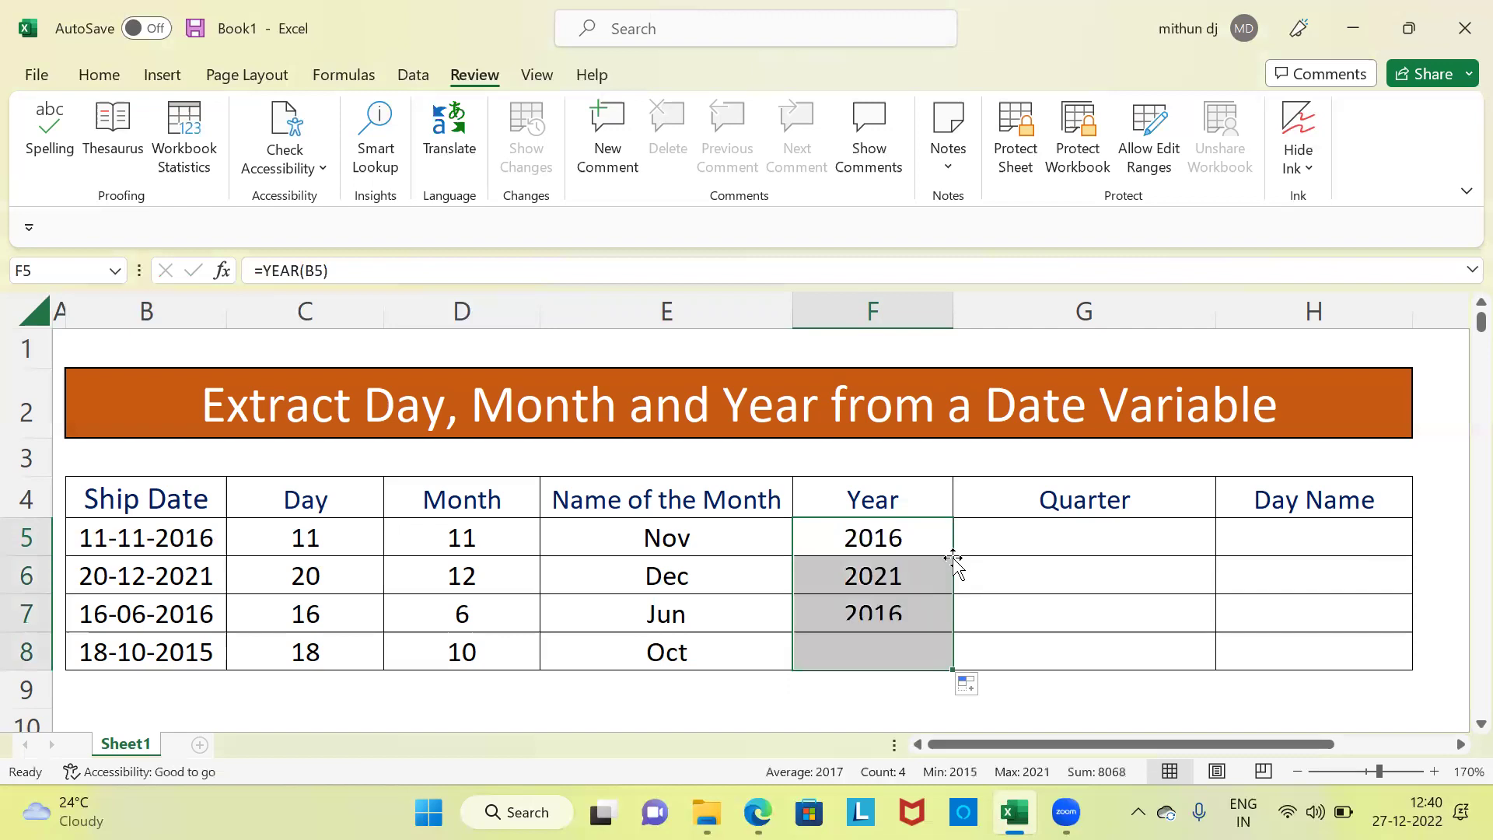
pyautogui.click(911, 570)
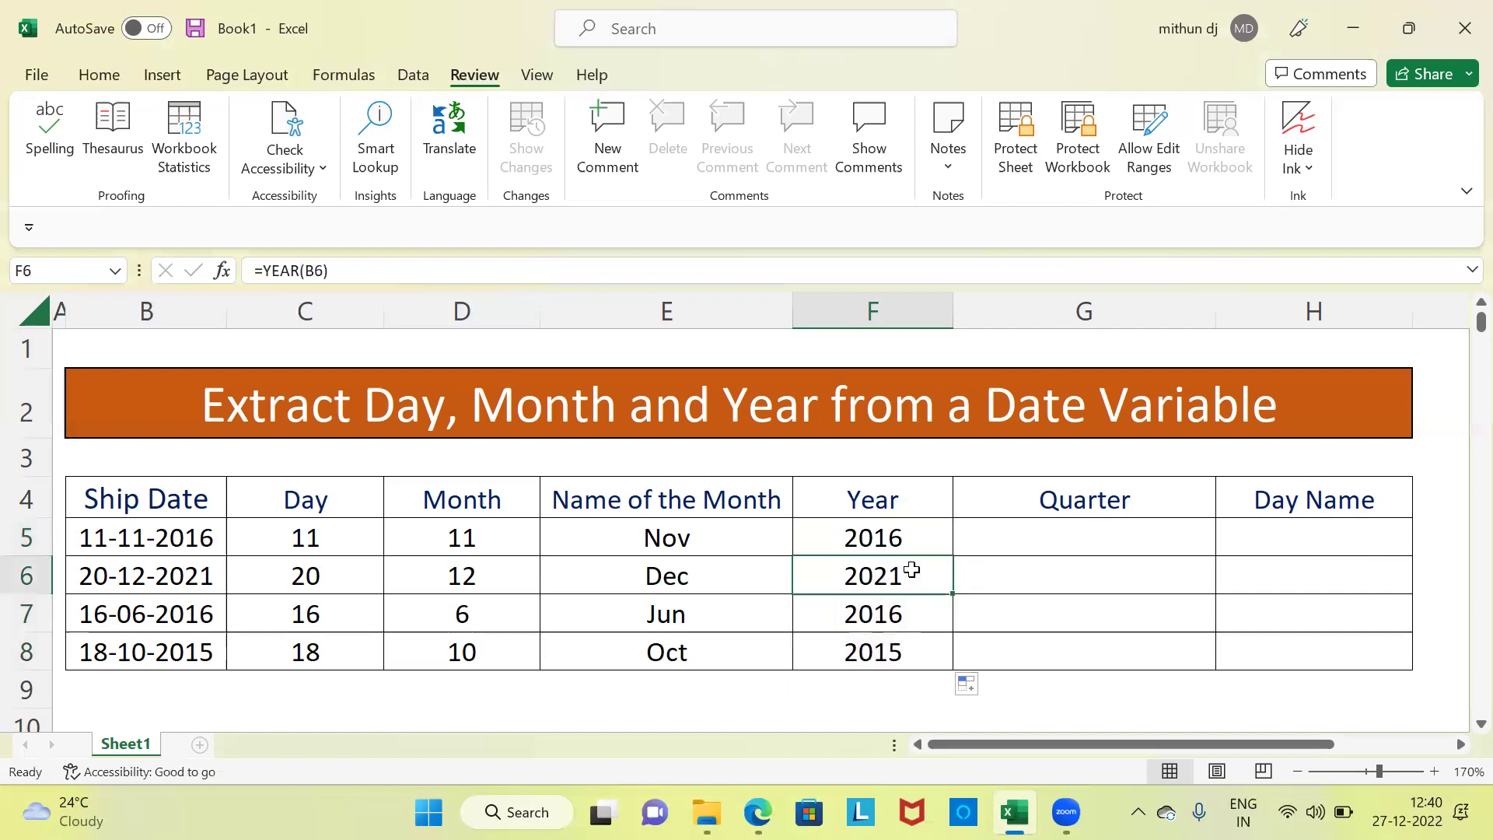
pyautogui.click(900, 618)
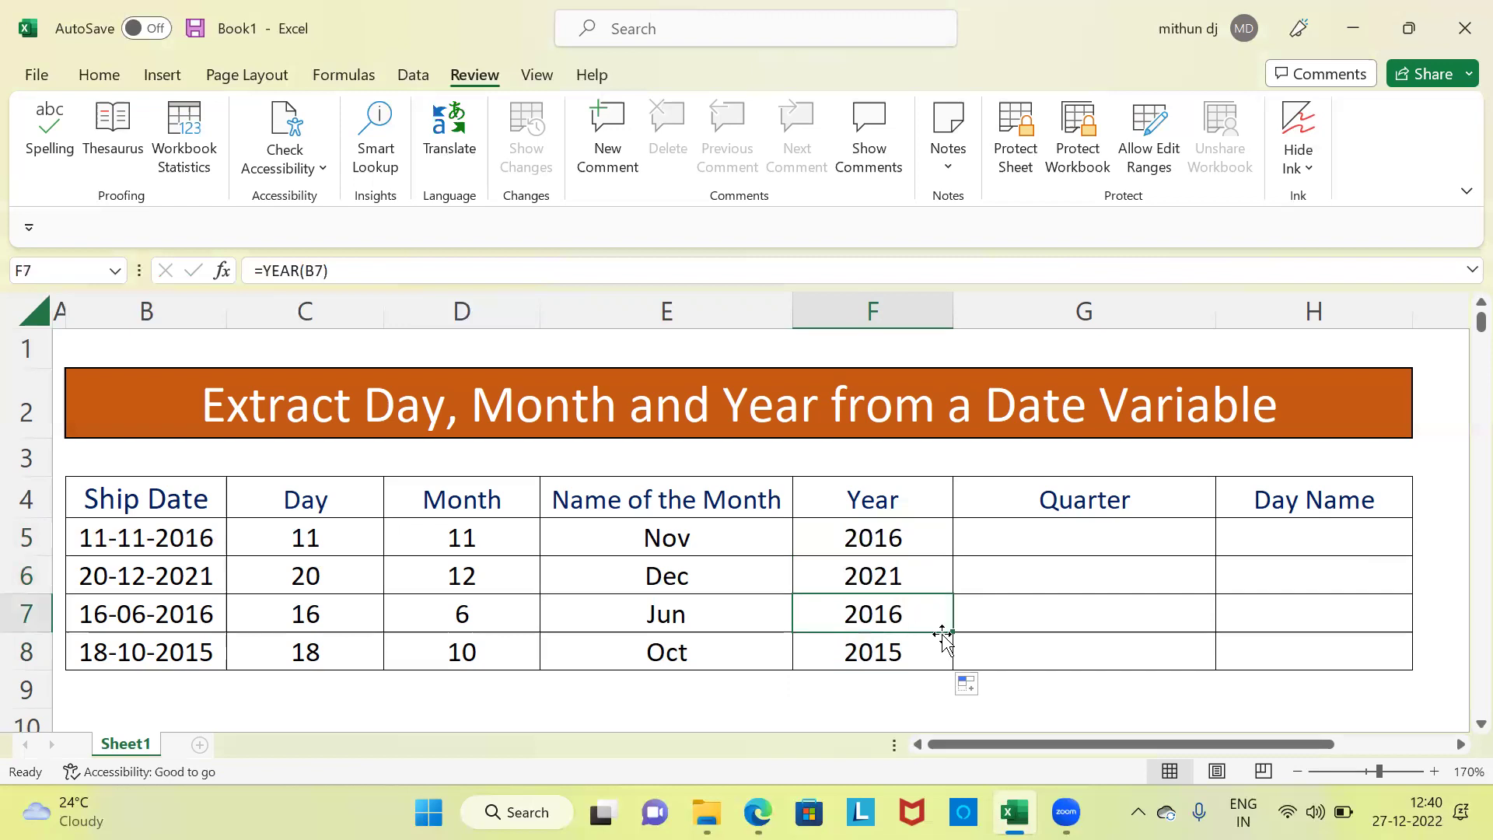
pyautogui.click(914, 651)
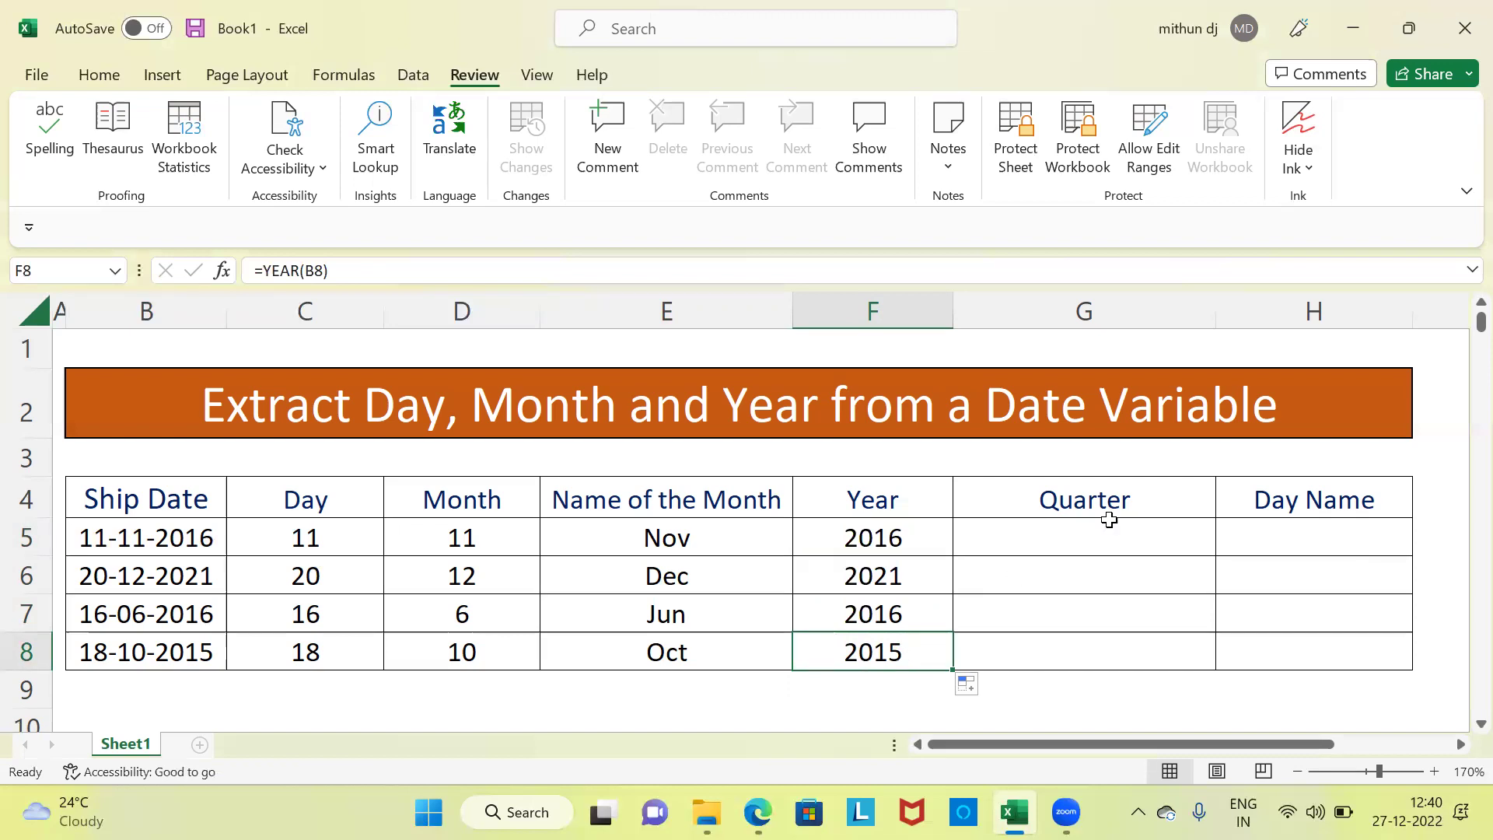
# - Divide the first ship date's month number by three by entering =MONTH(B5)/3 in cell G5
pyautogui.click(1082, 530)
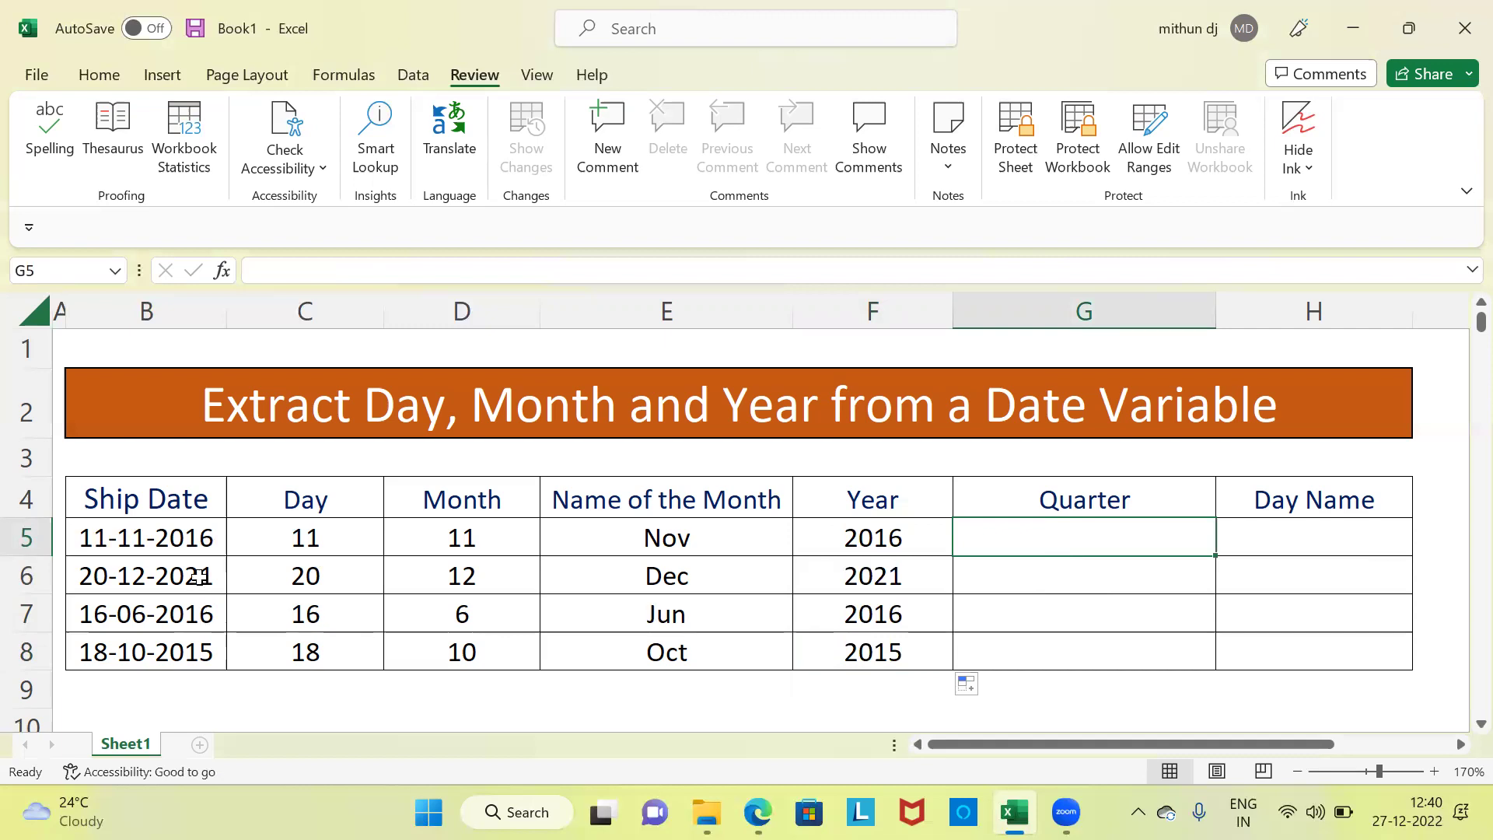
pyautogui.click(151, 539)
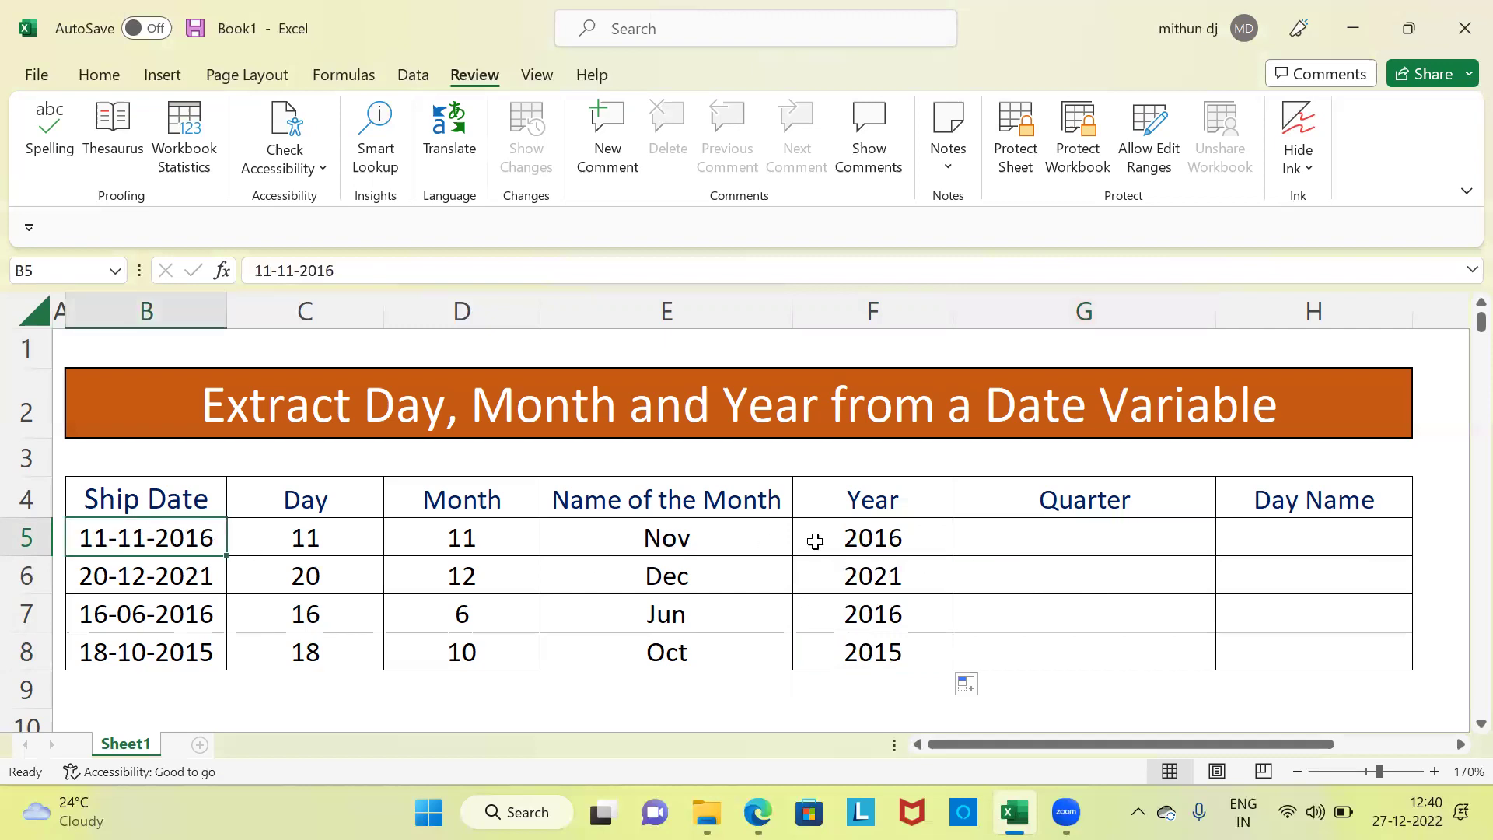
pyautogui.click(1003, 537)
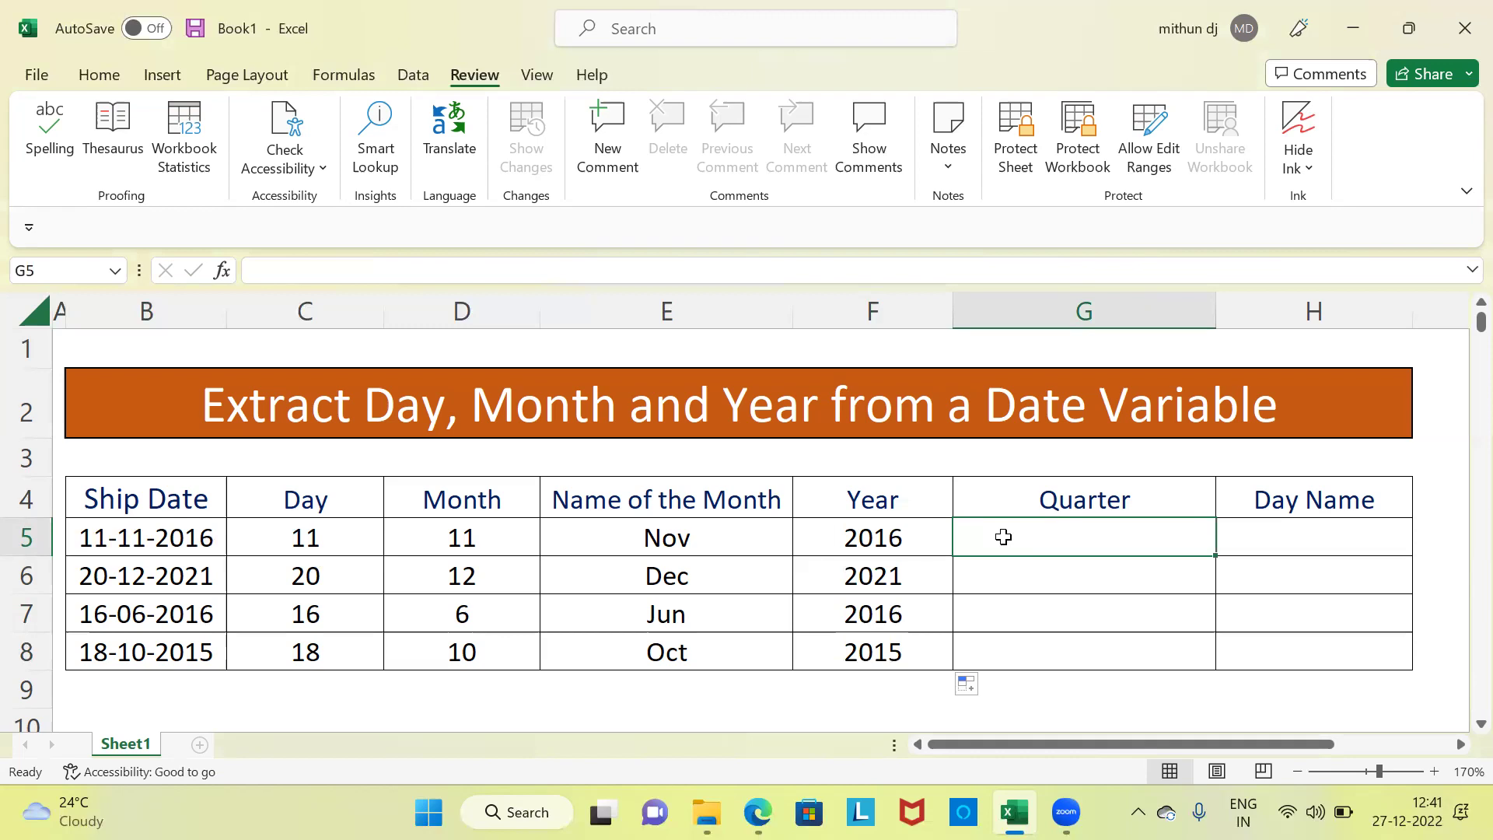
pyautogui.write('=month')
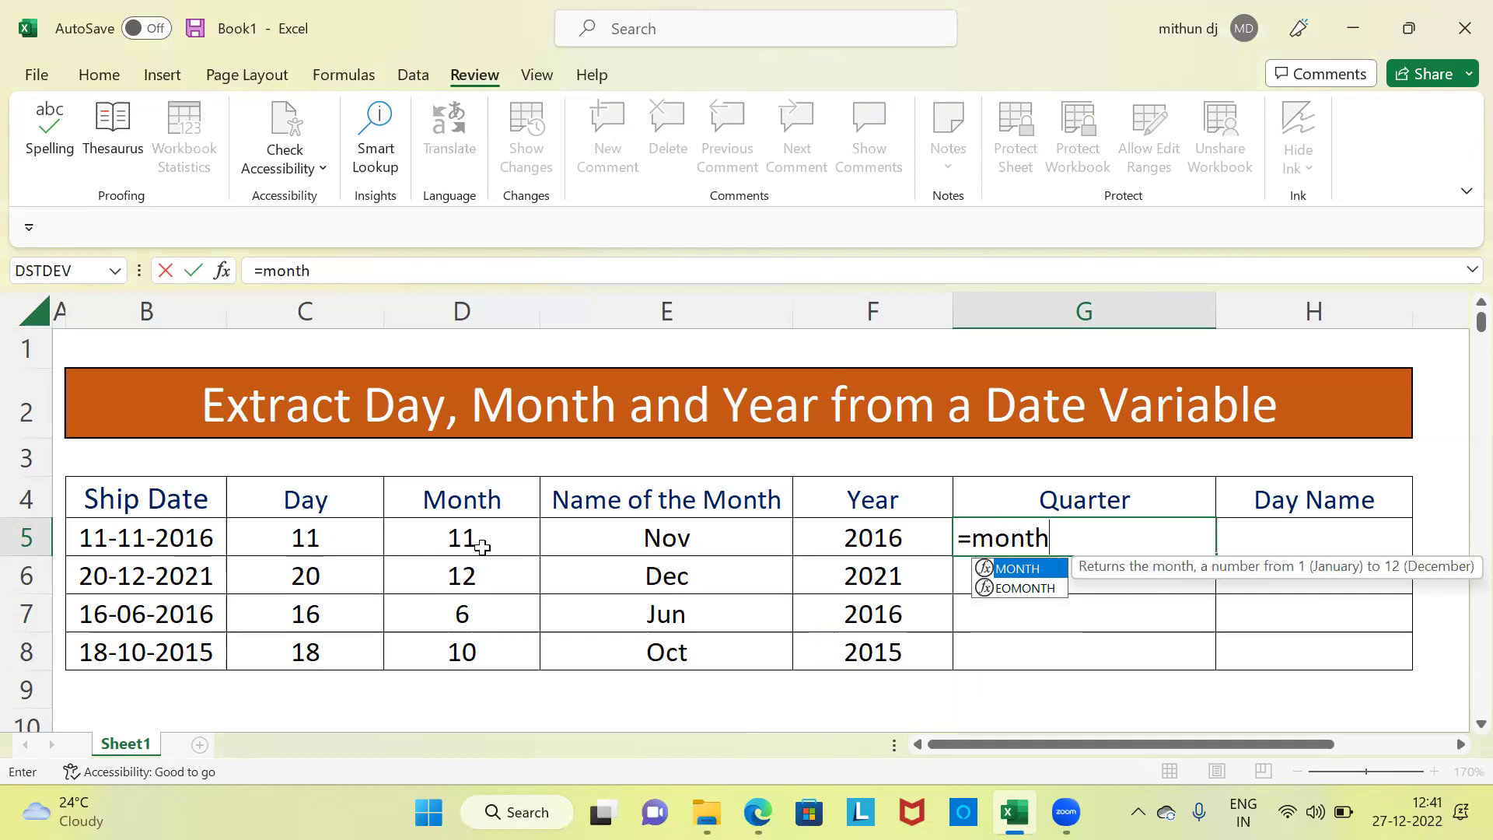
pyautogui.doubleClick(1031, 562)
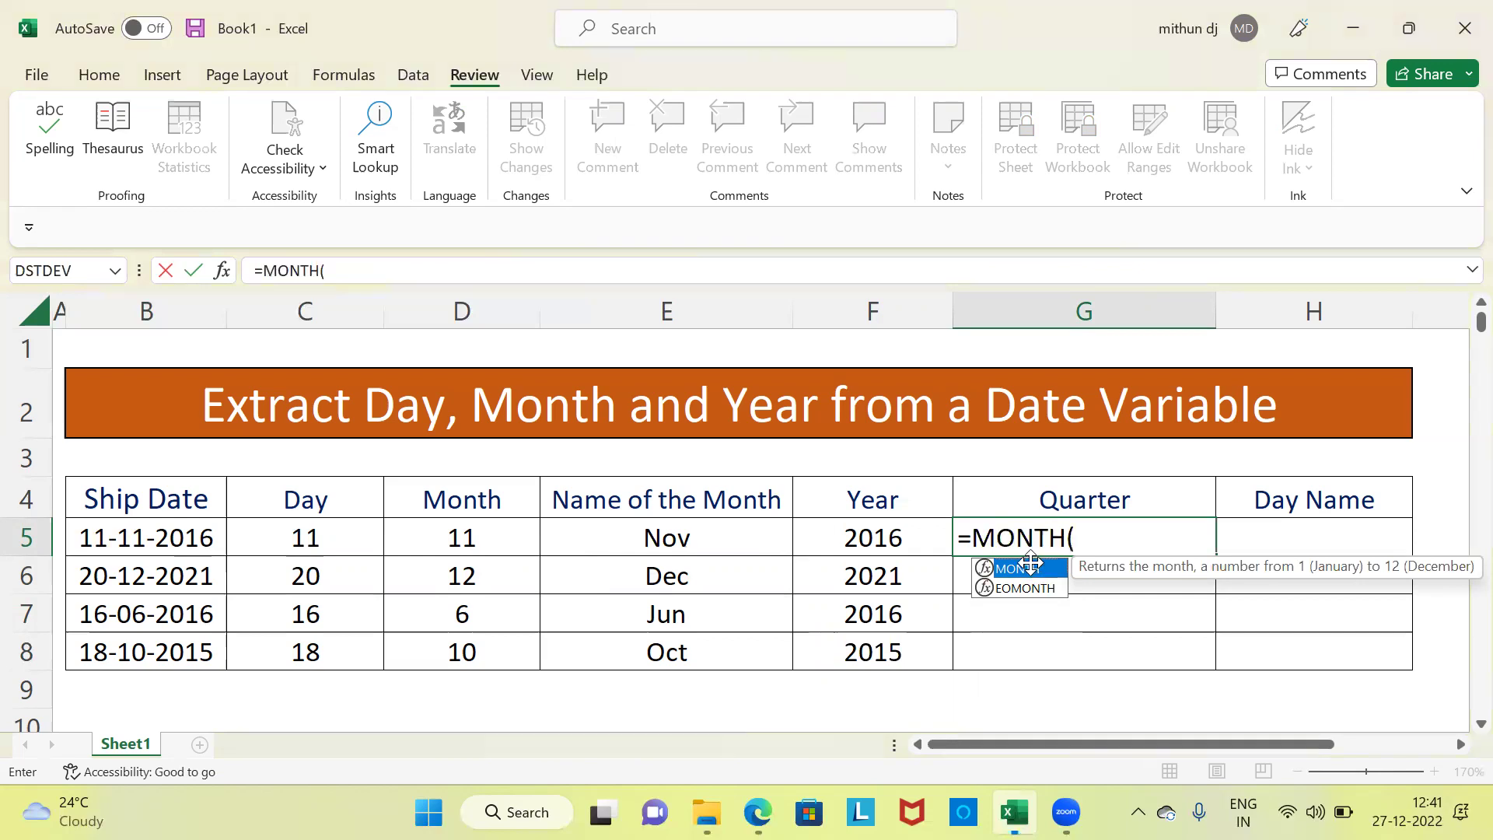
pyautogui.click(204, 544)
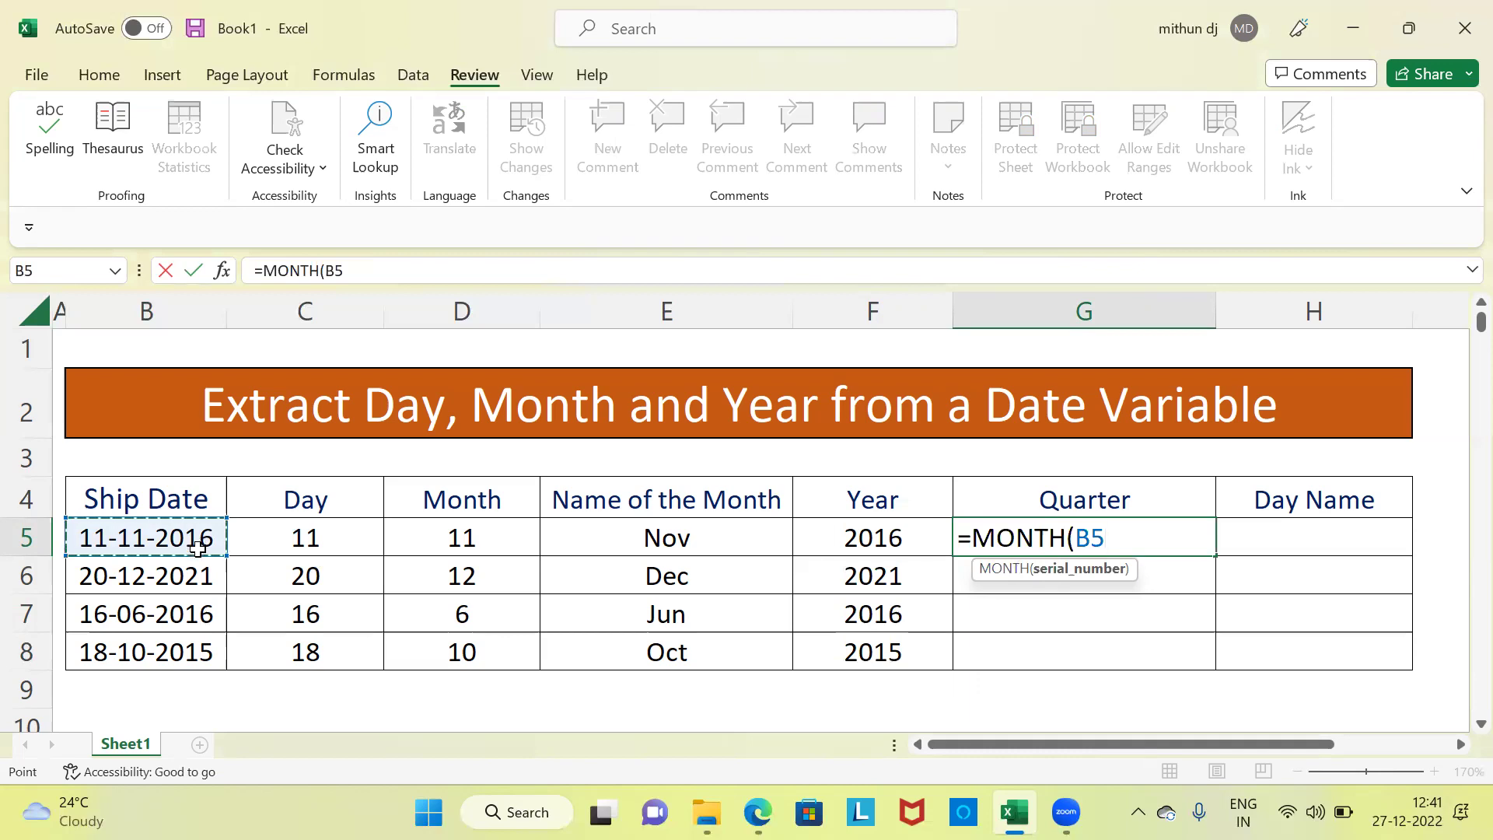
pyautogui.write(')')
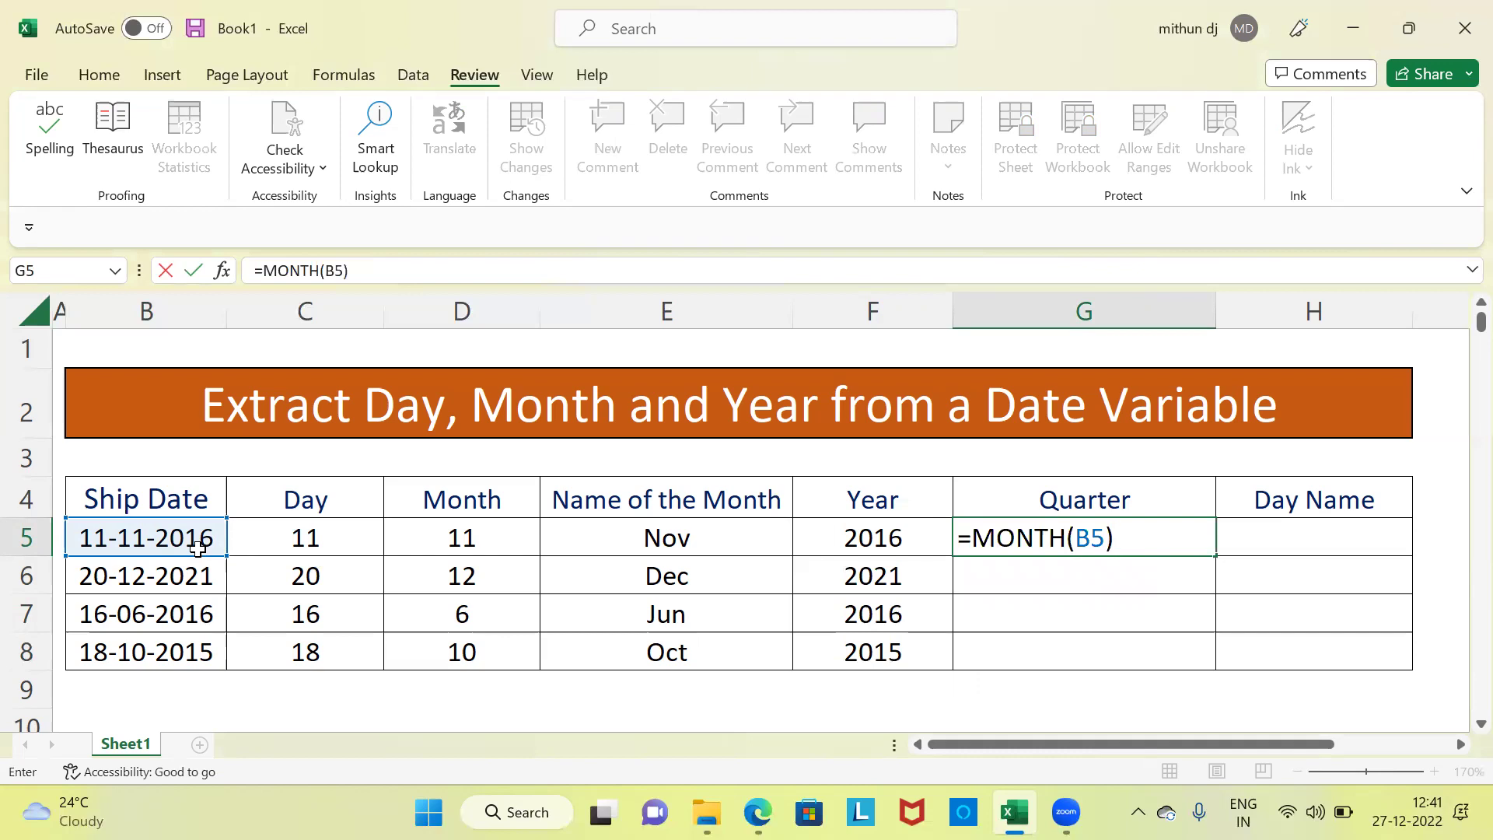
pyautogui.write('/3')
pyautogui.press('Return')
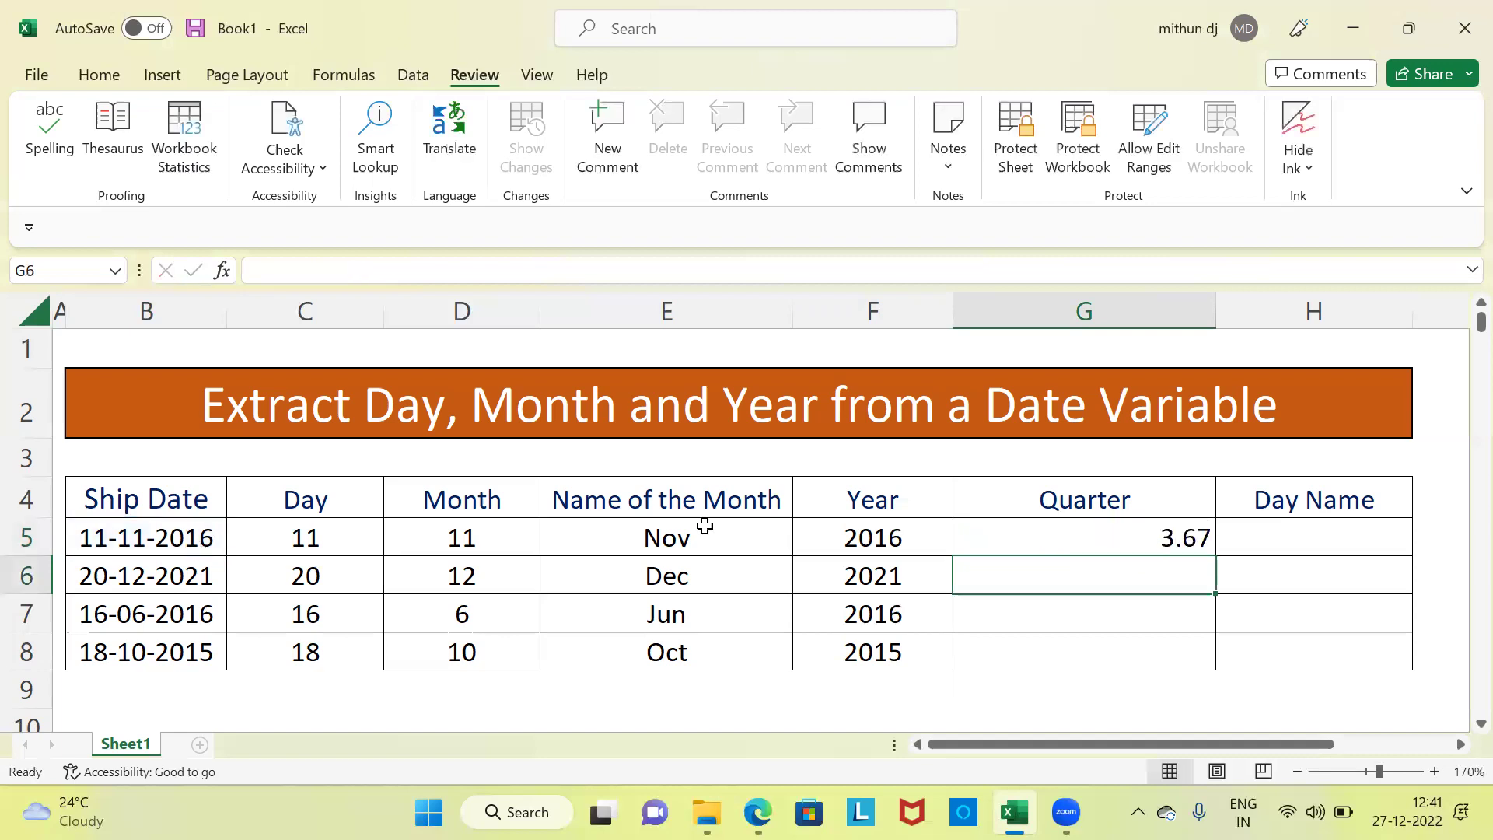
# - Round the quarter calculation in G5 up to a whole number by changing the formula to =ROUNDUP(MONTH(B5)/3,0)
pyautogui.click(1152, 538)
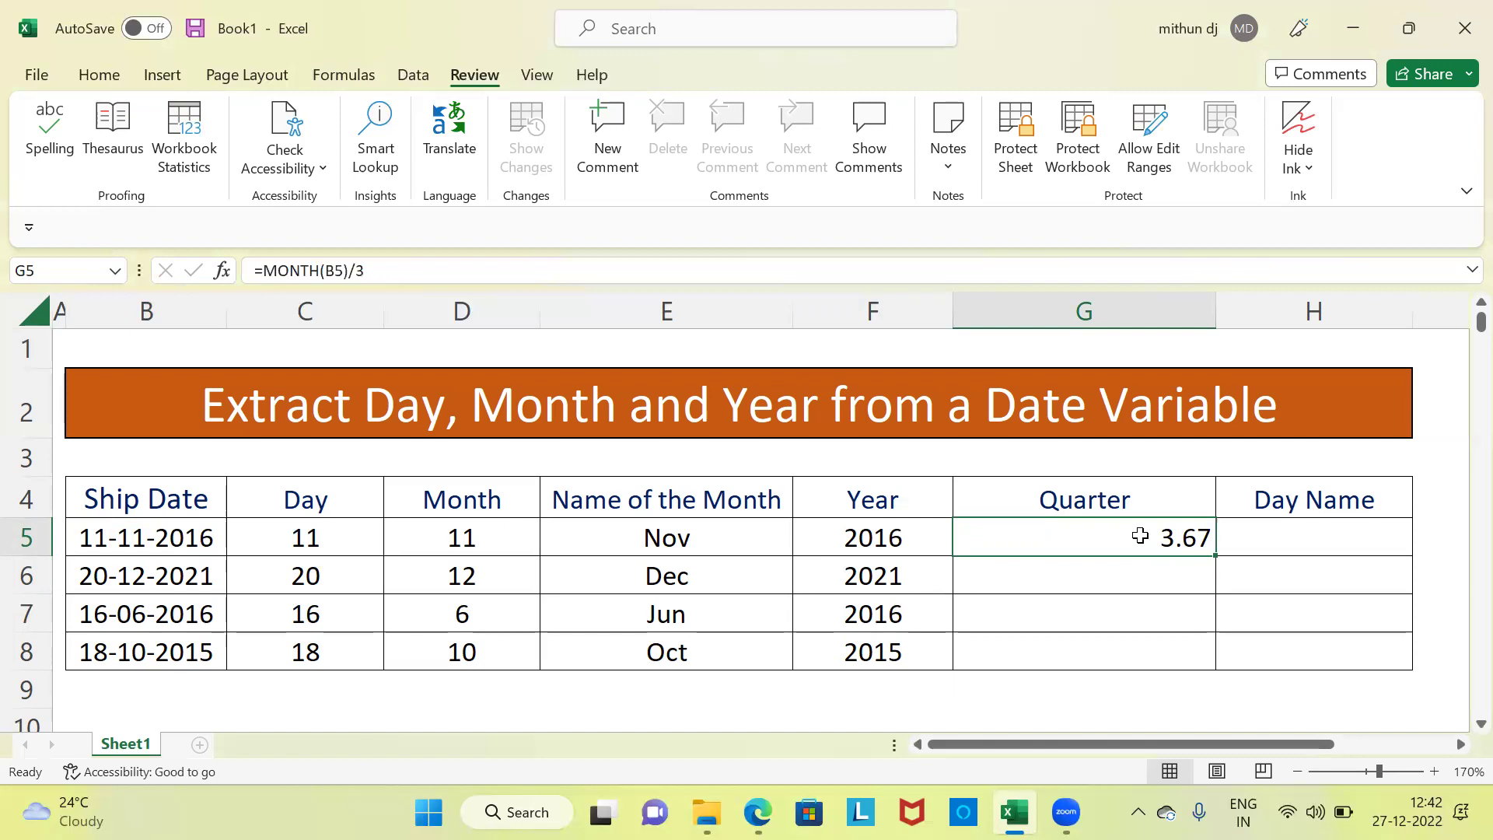
pyautogui.click(267, 272)
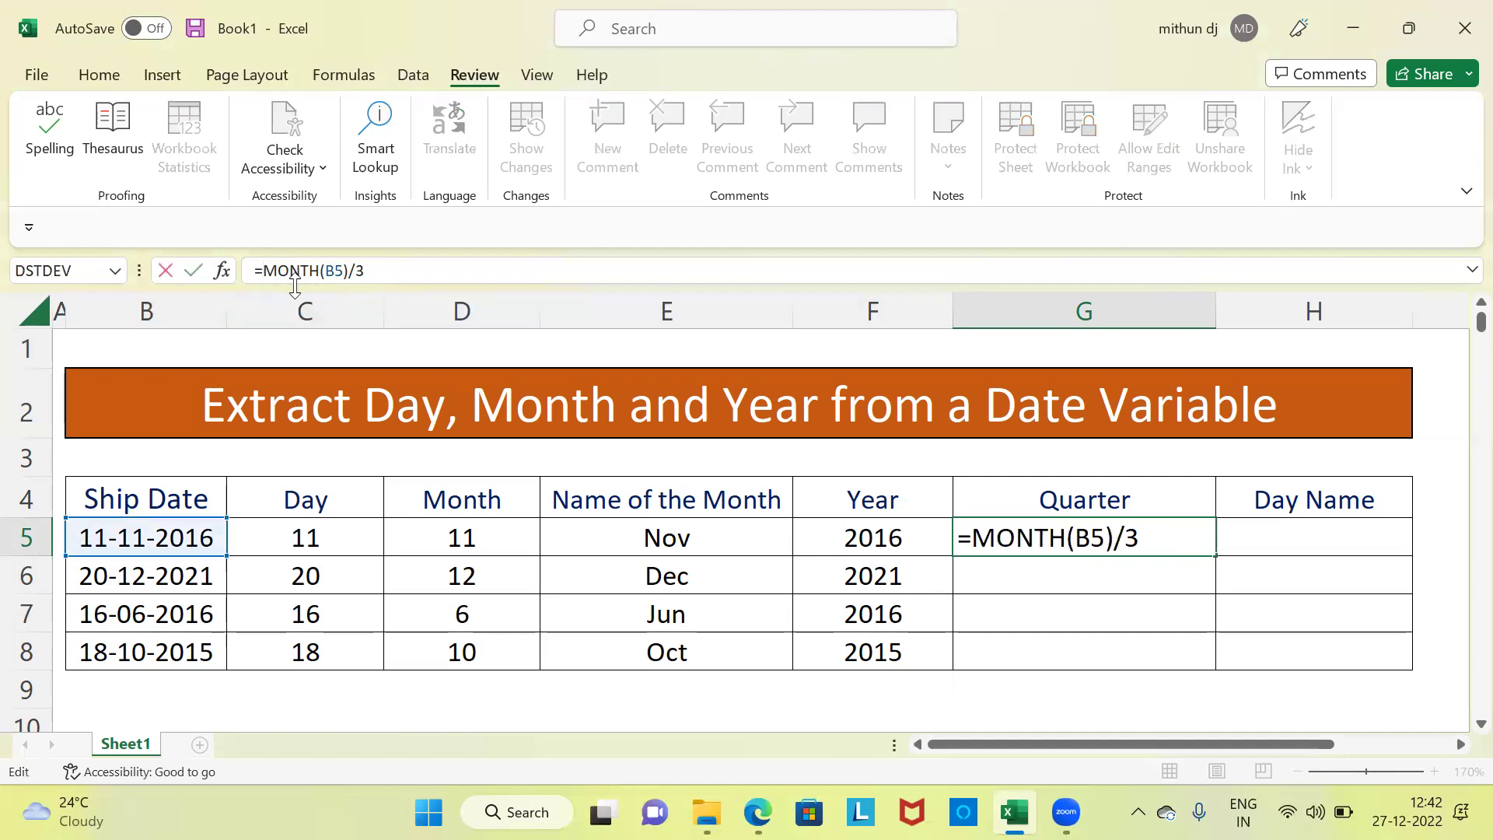
pyautogui.write('roundu')
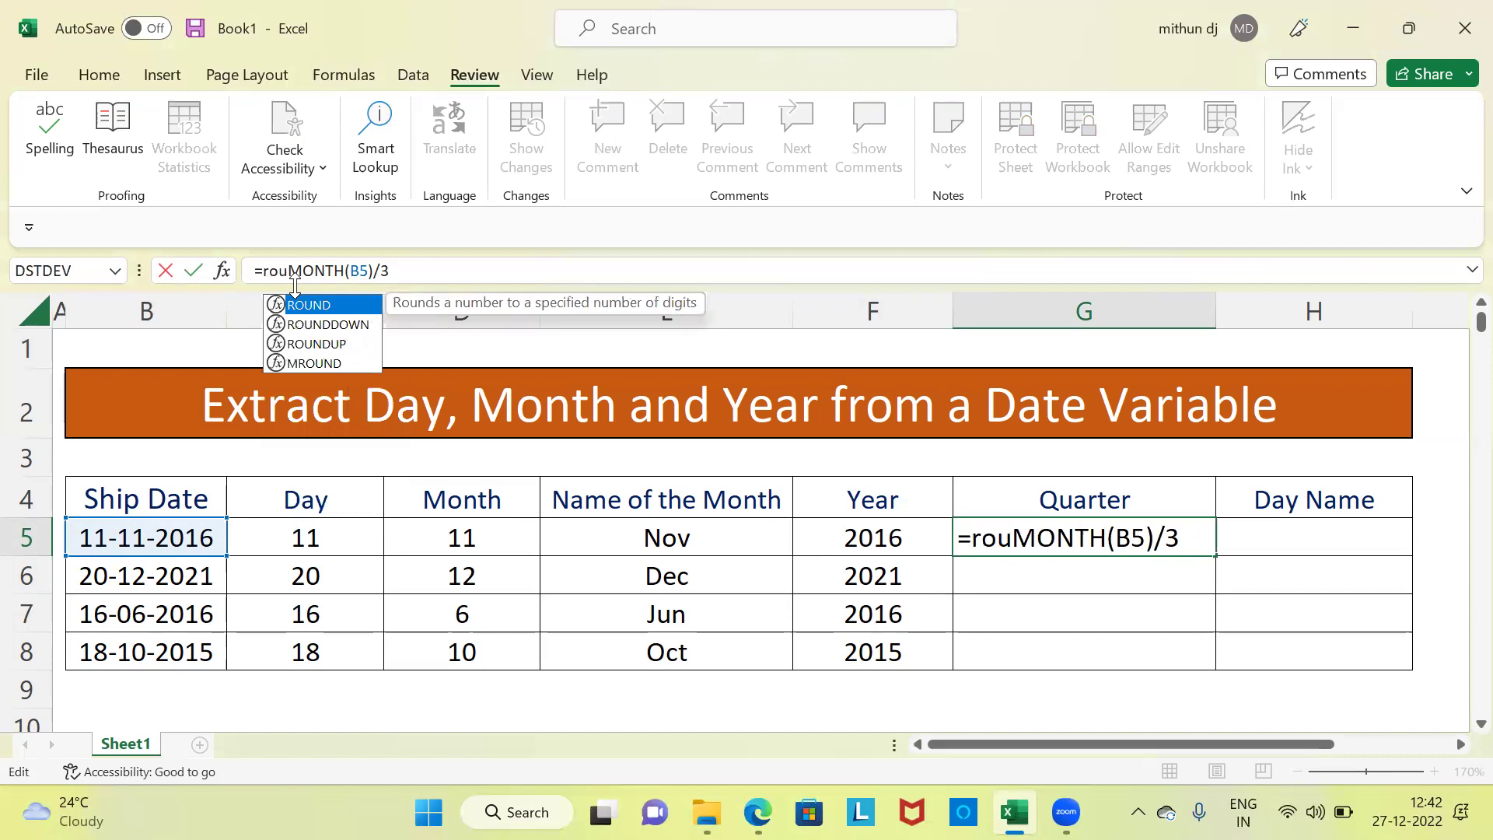
pyautogui.write('p(')
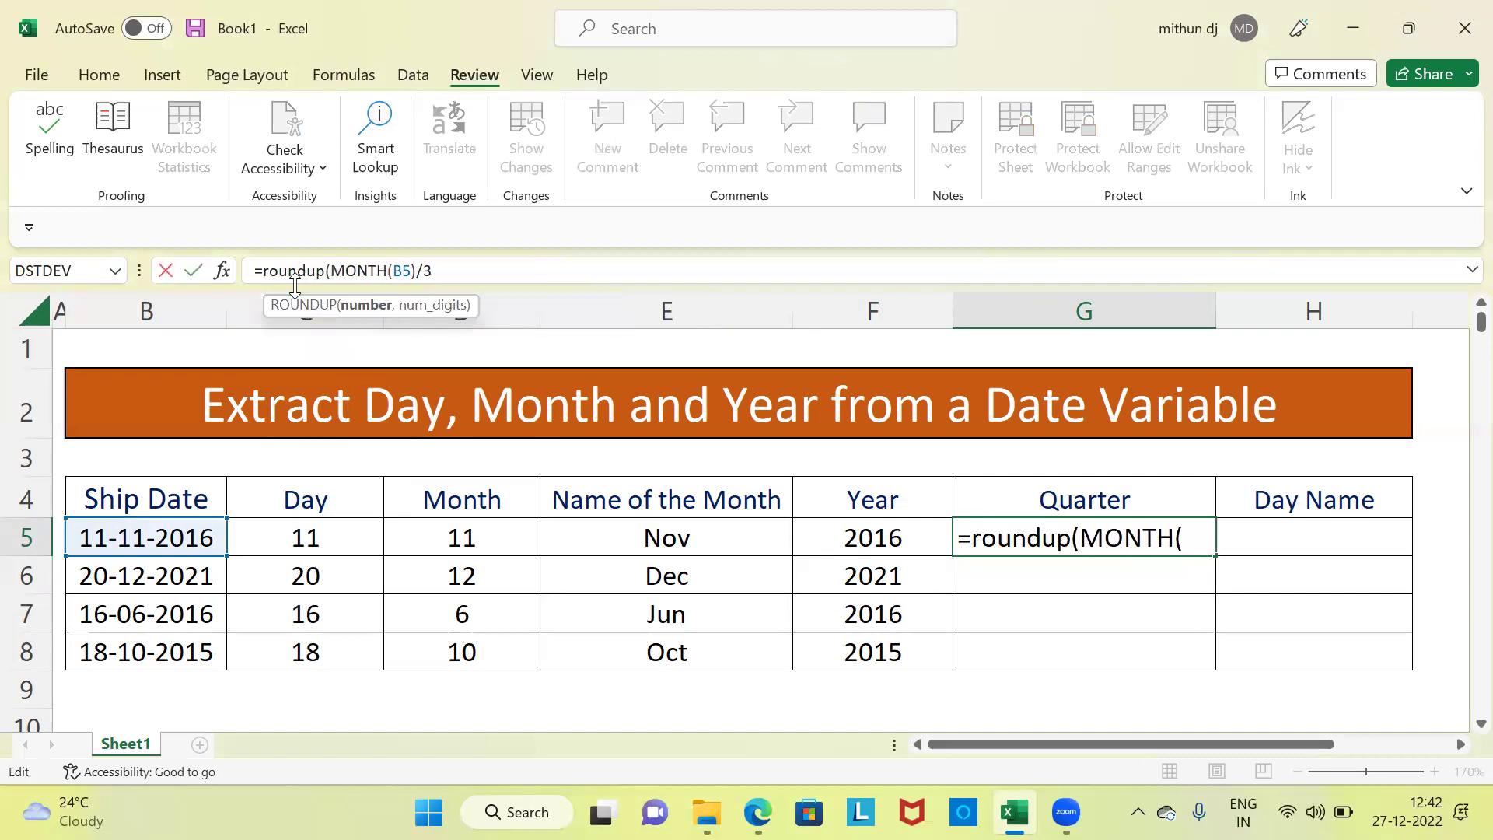
pyautogui.click(447, 274)
pyautogui.write(',')
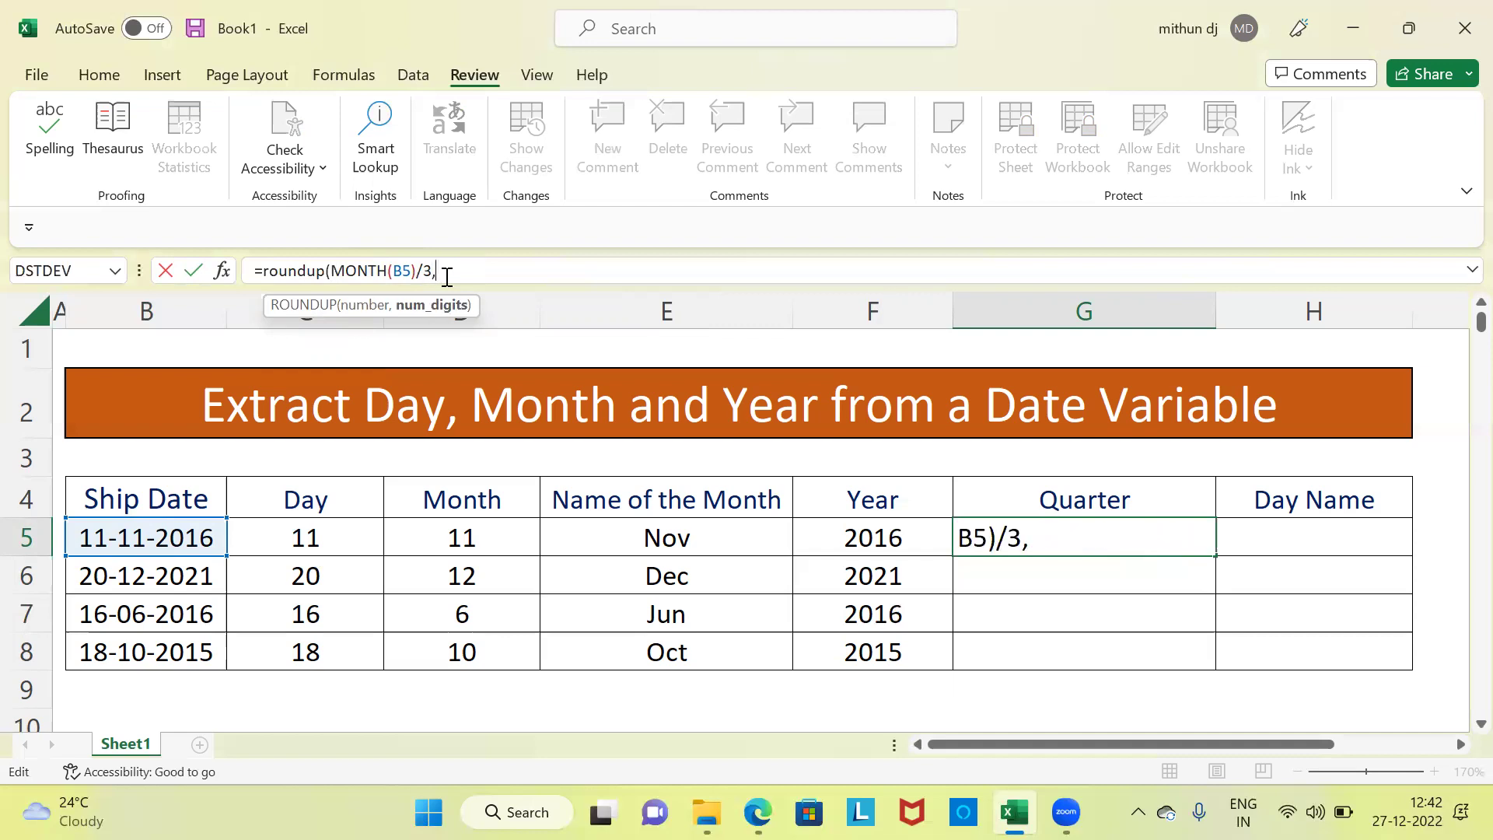
pyautogui.write('0')
pyautogui.write(')')
pyautogui.press('Return')
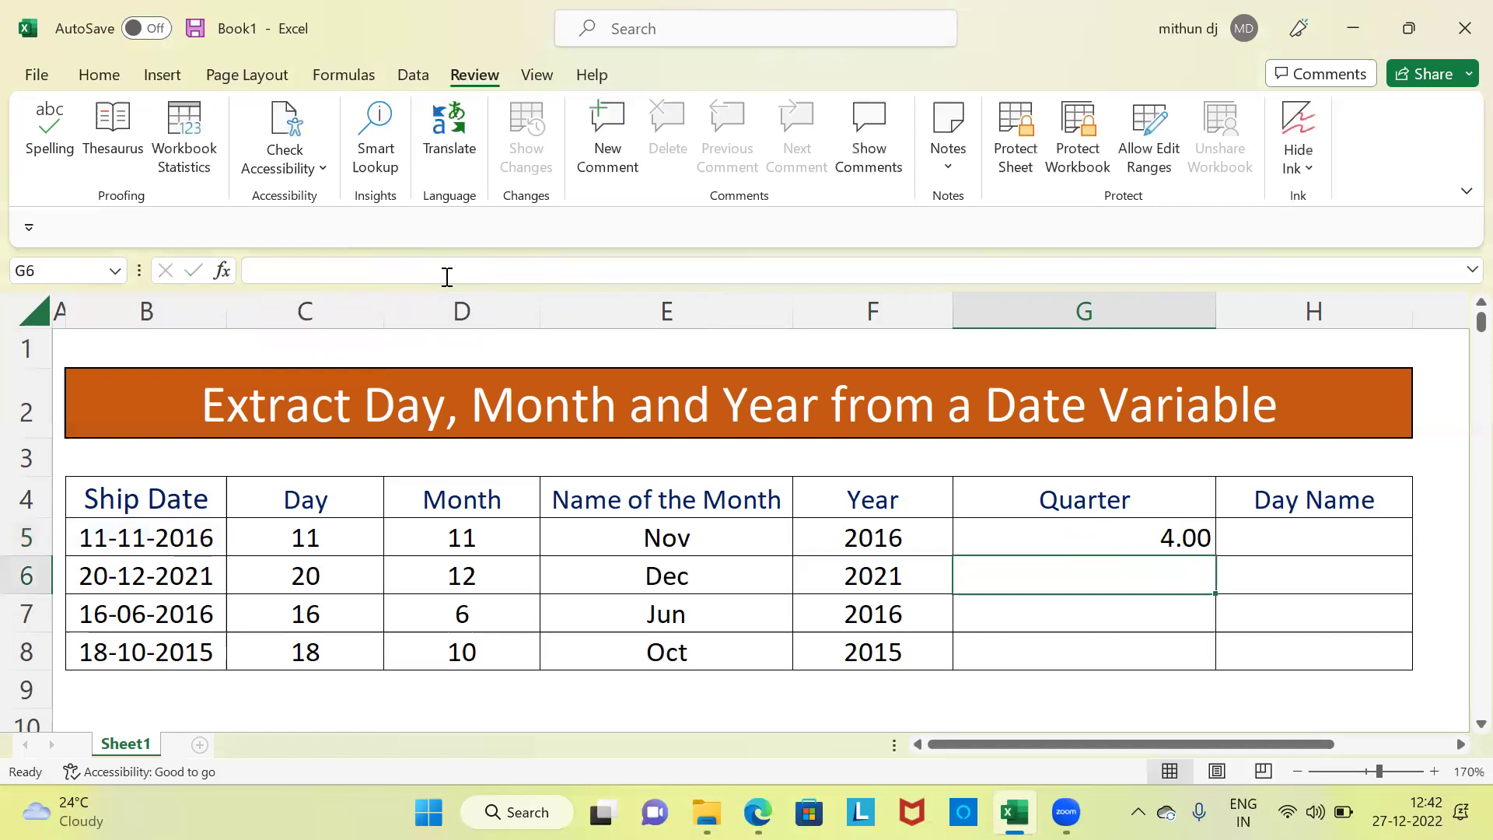
# - Reduce the number format of the quarter value in G5 to zero decimal places
pyautogui.click(1179, 539)
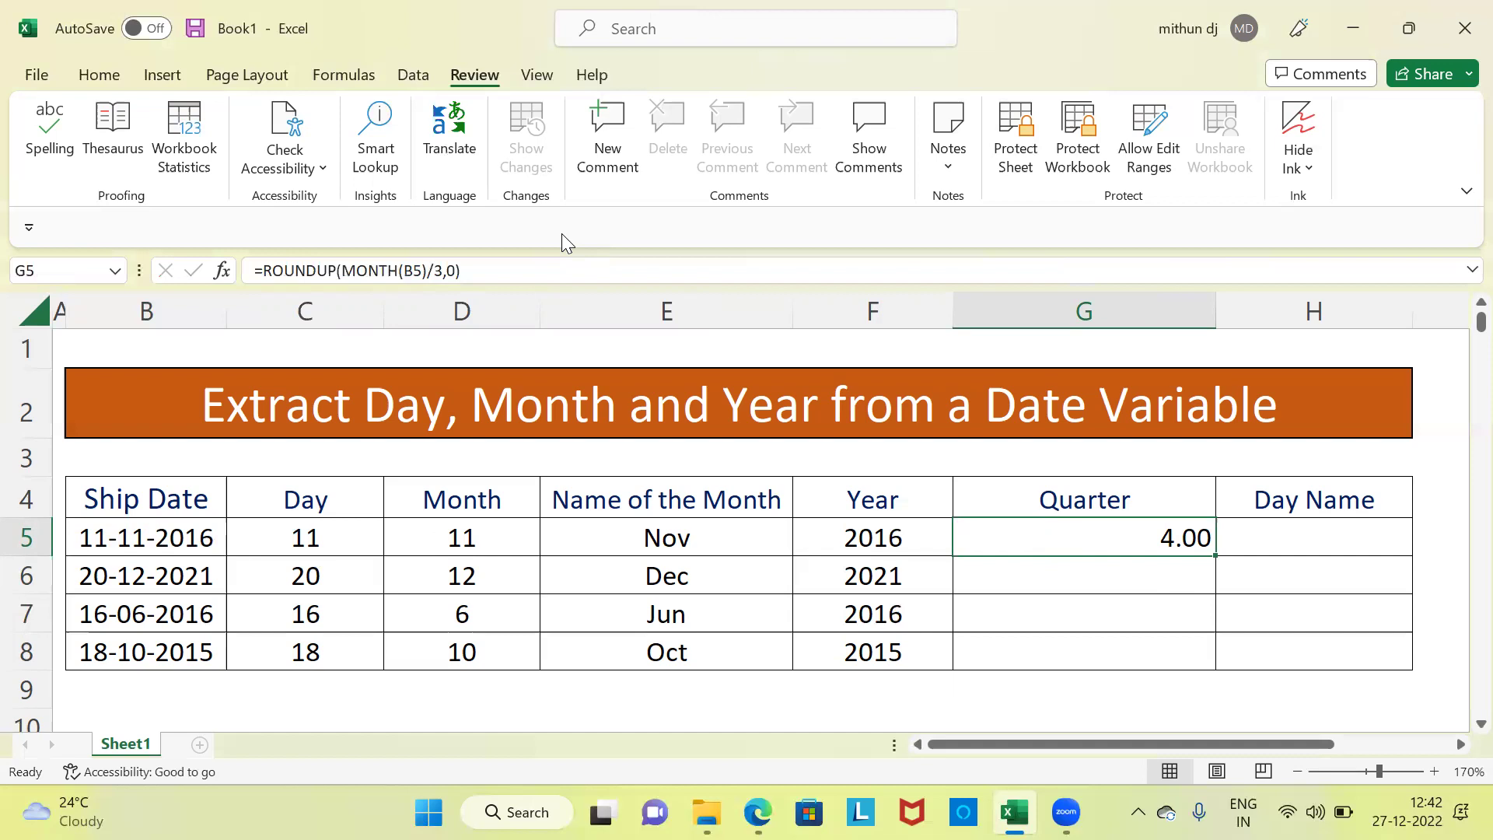
pyautogui.click(98, 73)
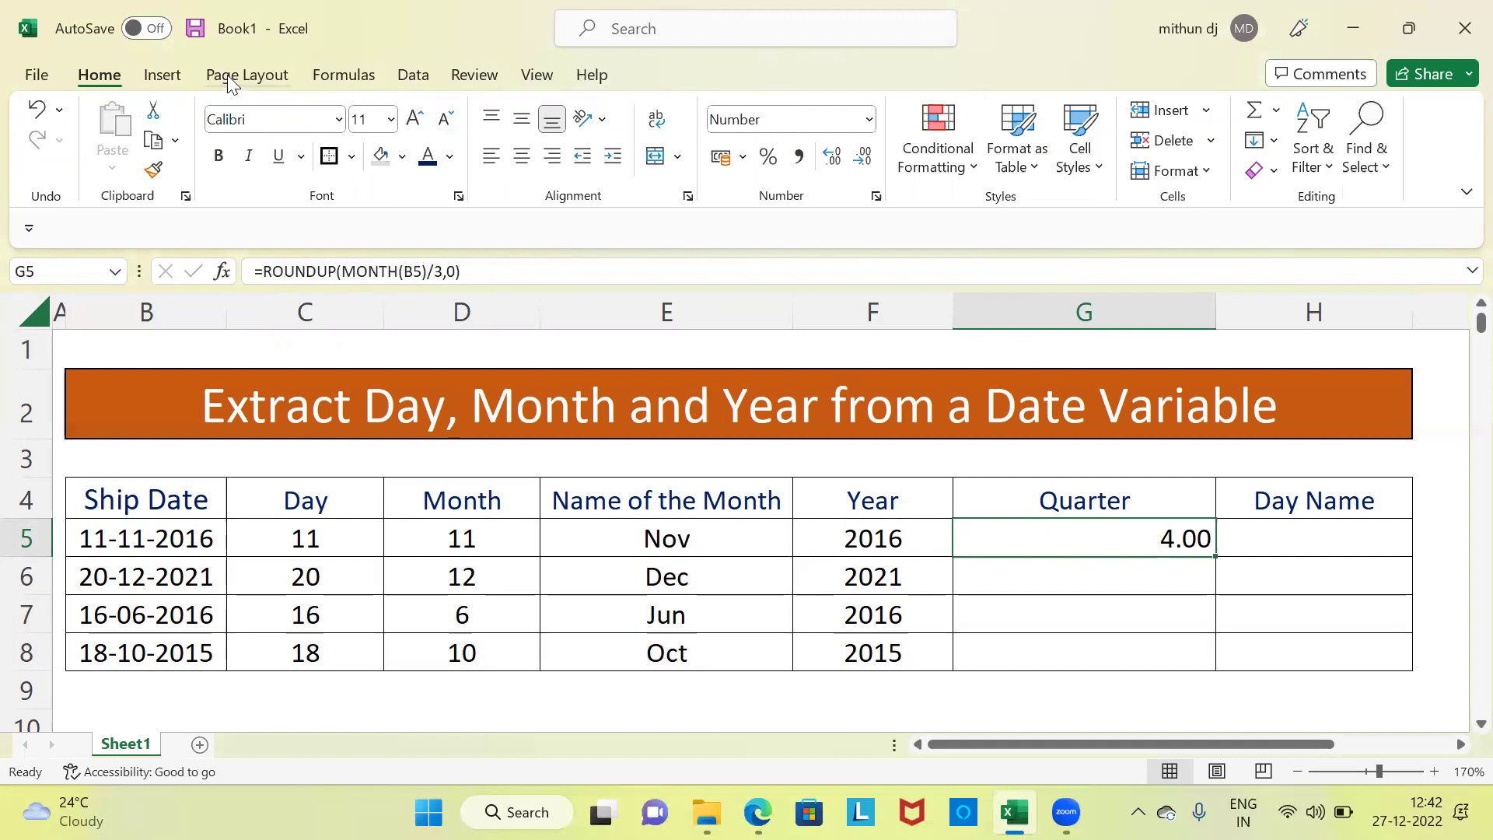
pyautogui.click(862, 158)
pyautogui.click(862, 158)
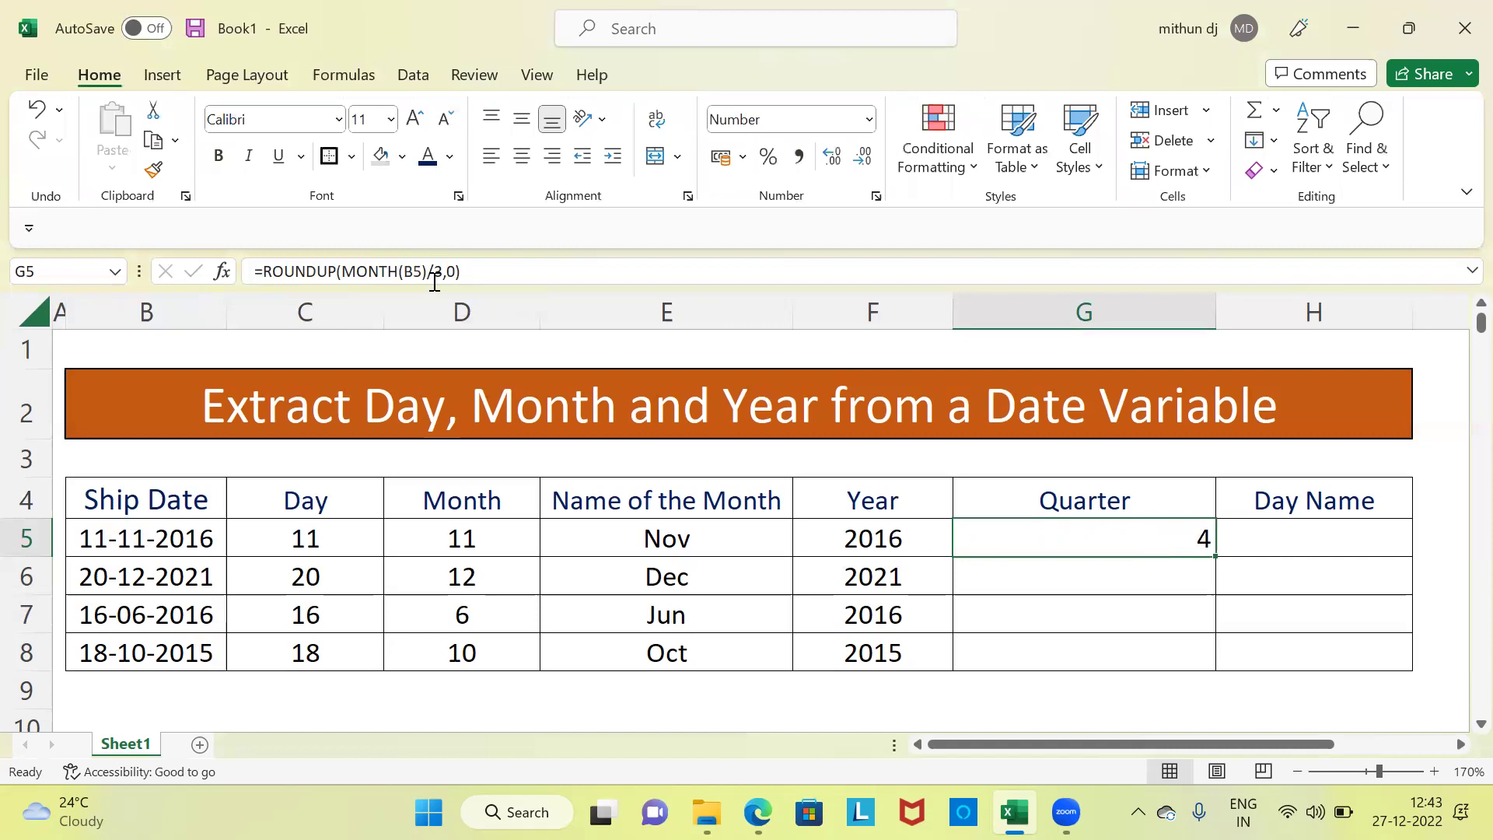
# - Prefix the quarter number in G5 with text by changing the formula to ="Quarter " & ROUNDUP(MONTH(B5)/3,0)
pyautogui.click(262, 271)
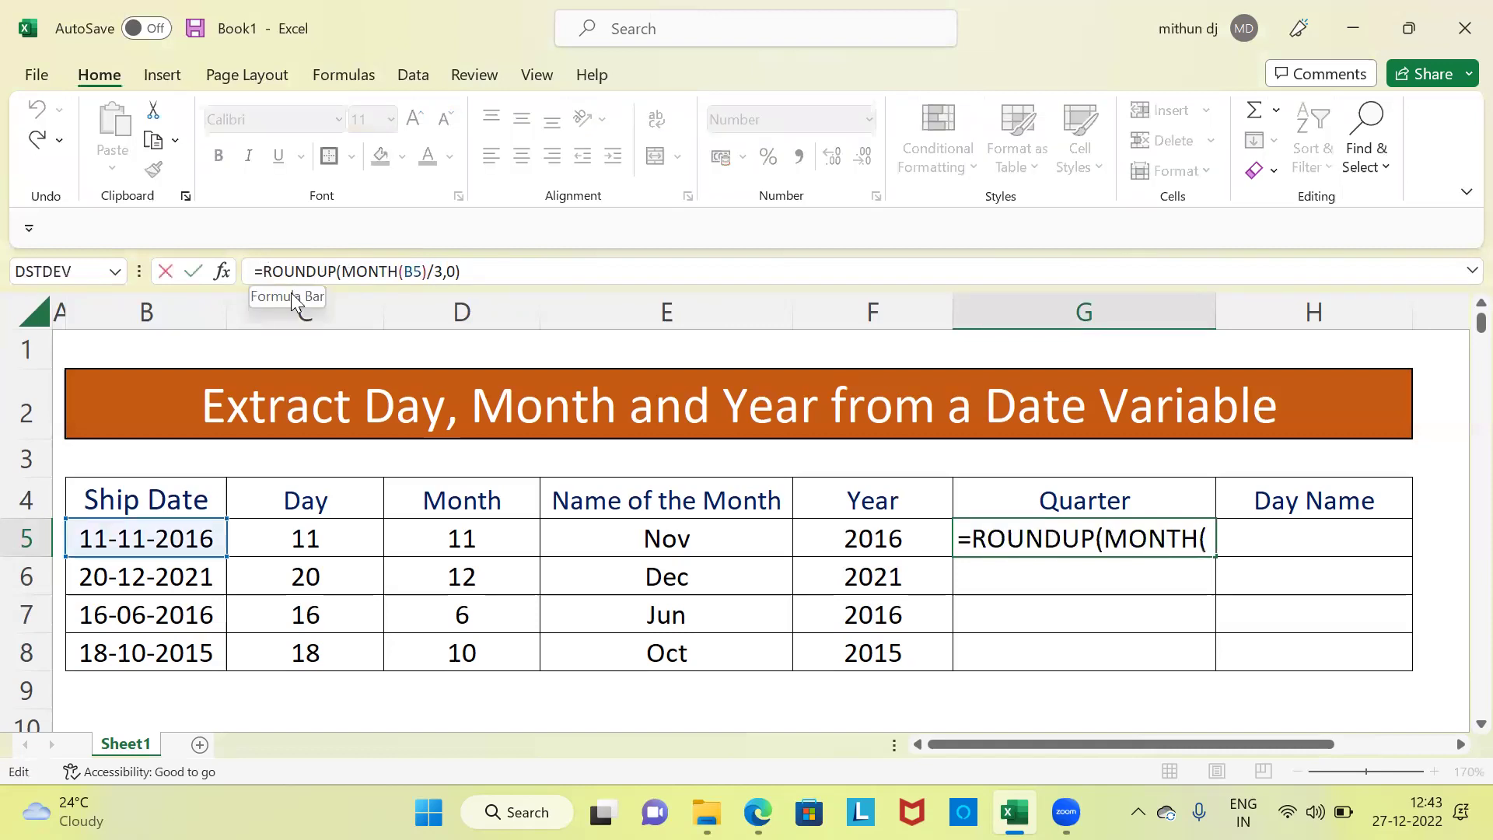
pyautogui.write('"')
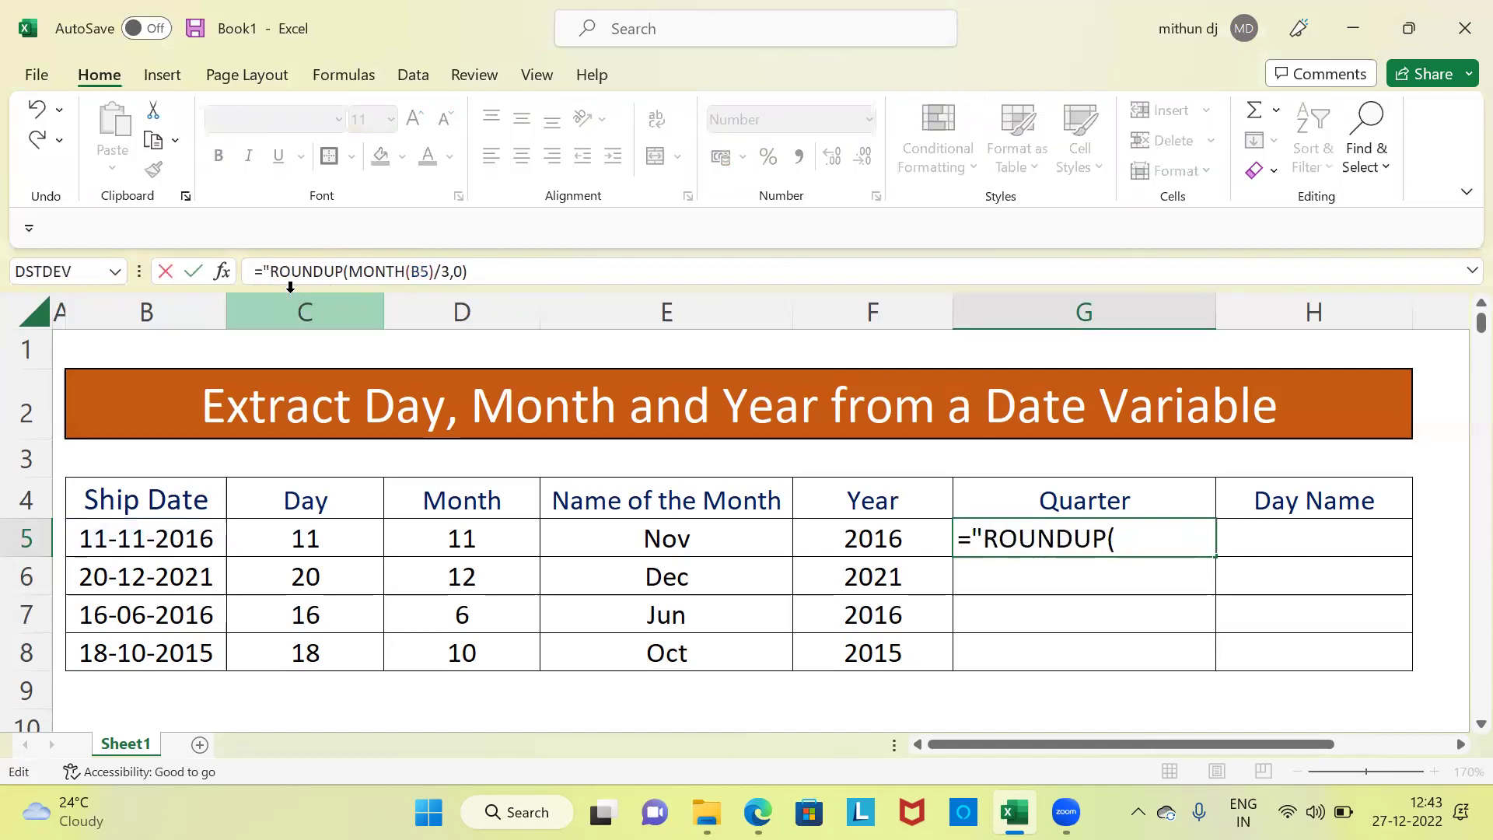
pyautogui.write('Qua')
pyautogui.write('rter')
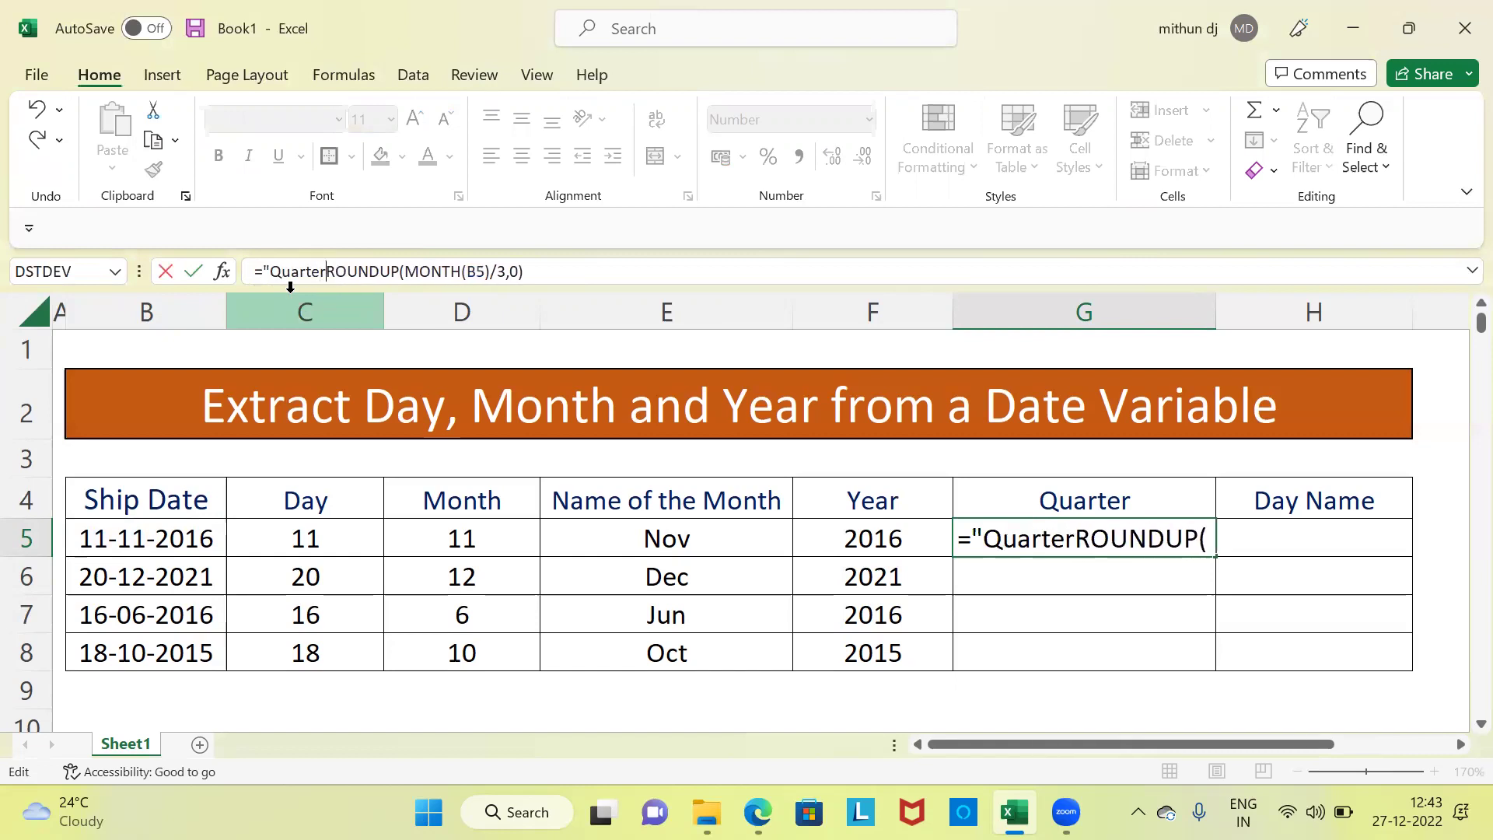
pyautogui.write('"')
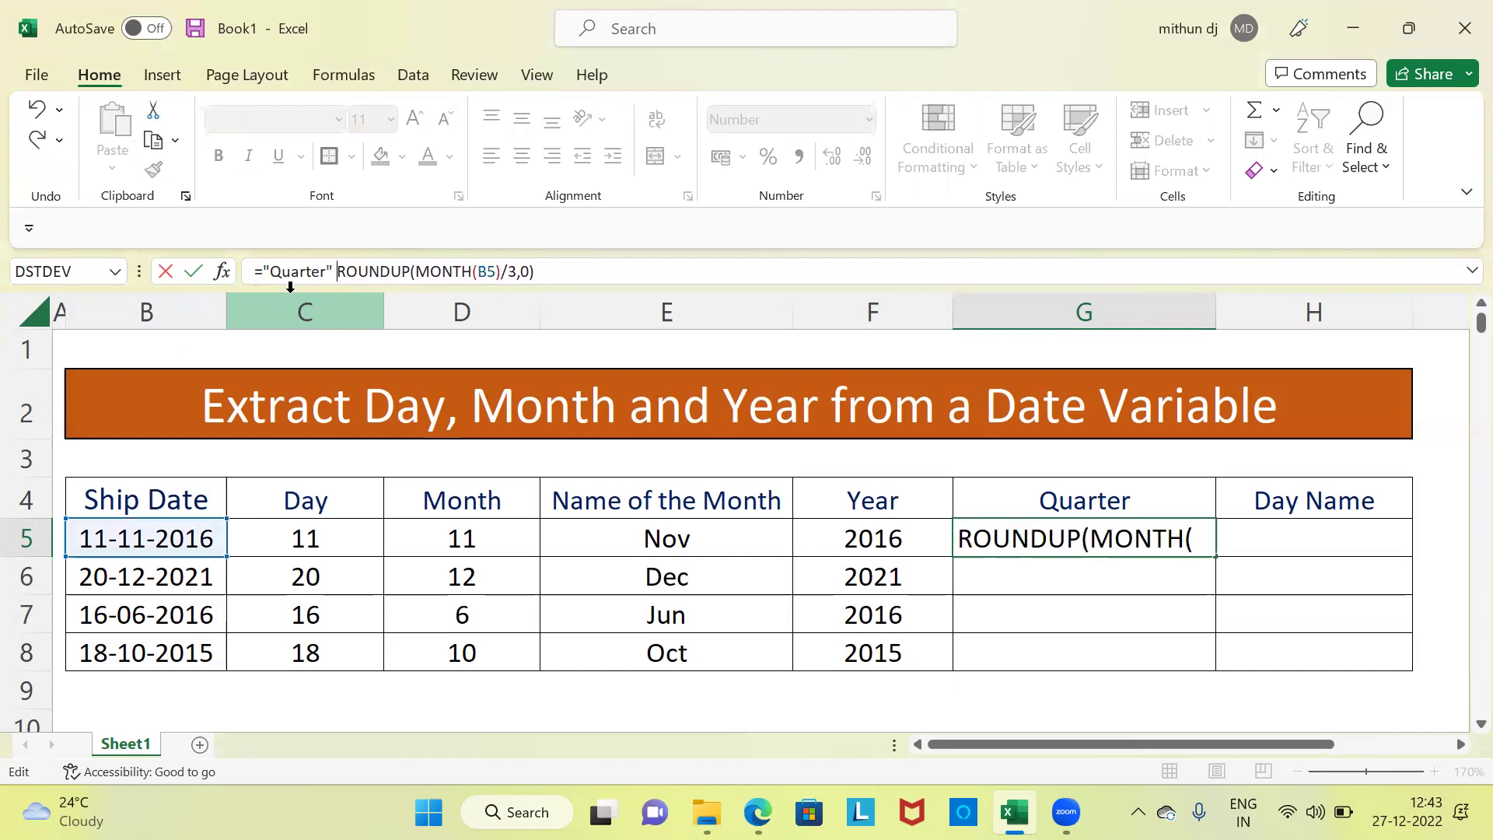
pyautogui.write(' &')
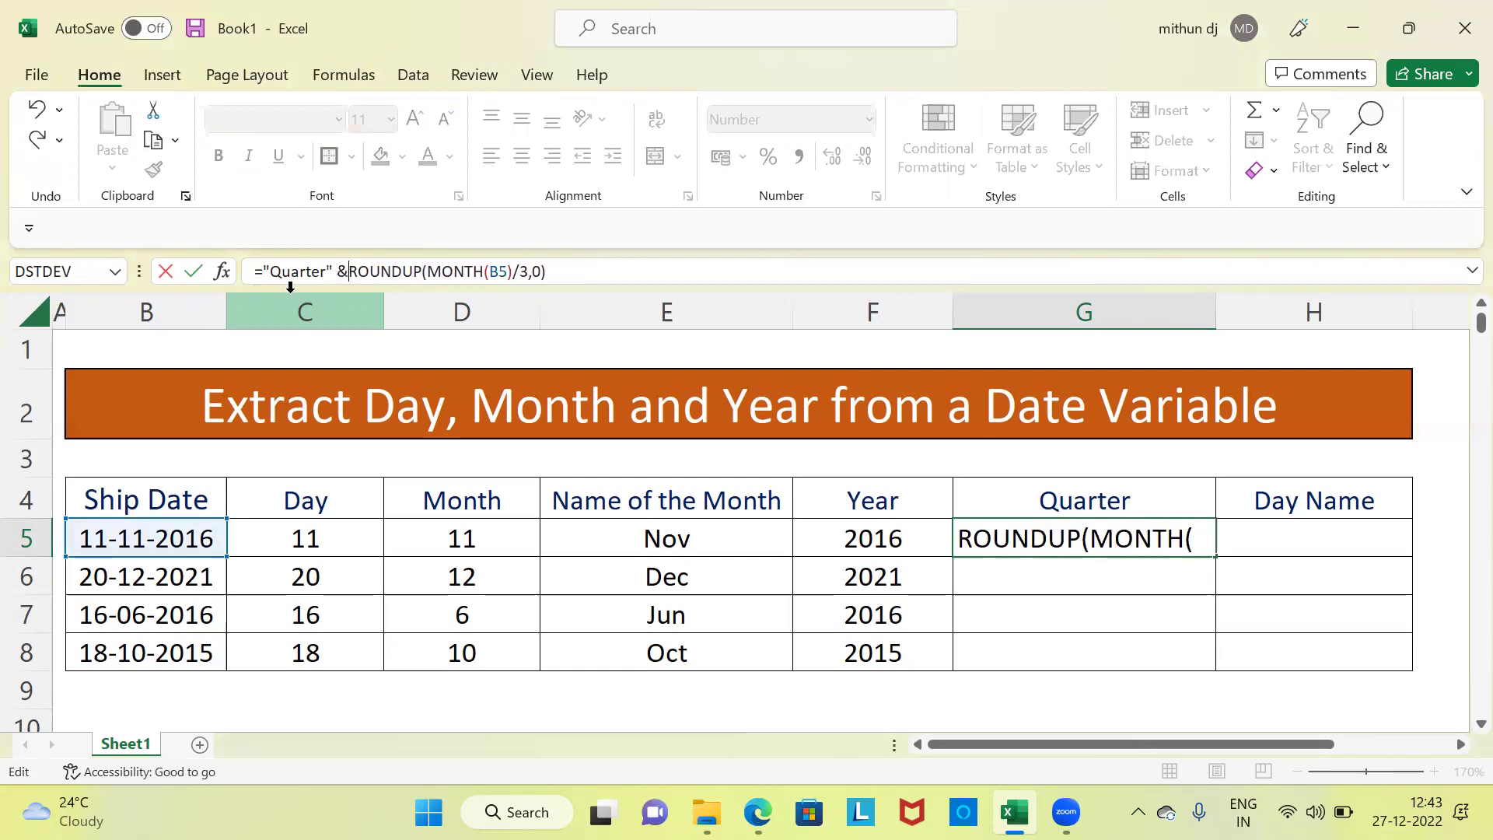
pyautogui.click(329, 272)
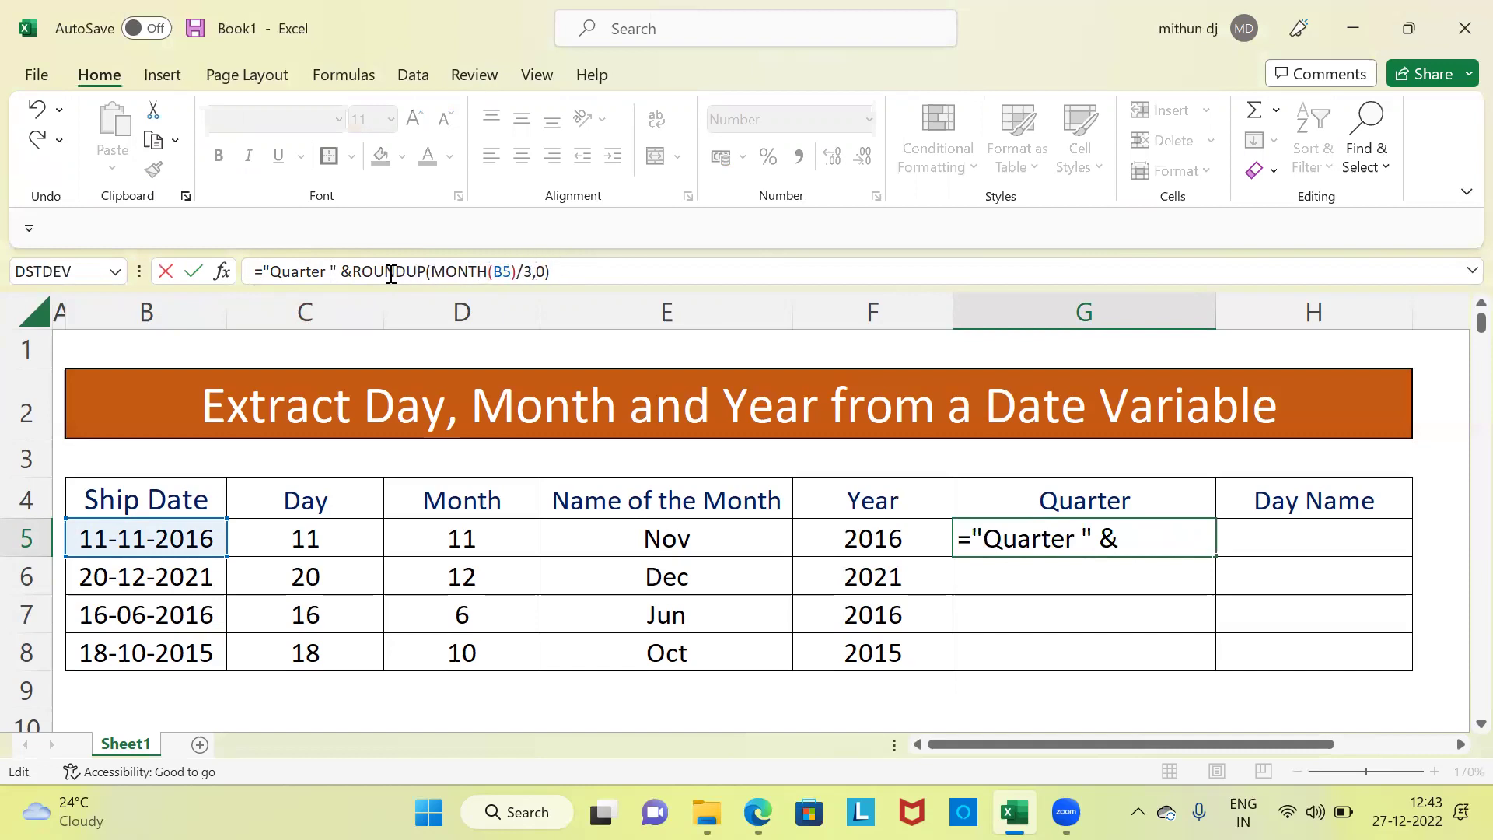
pyautogui.click(350, 271)
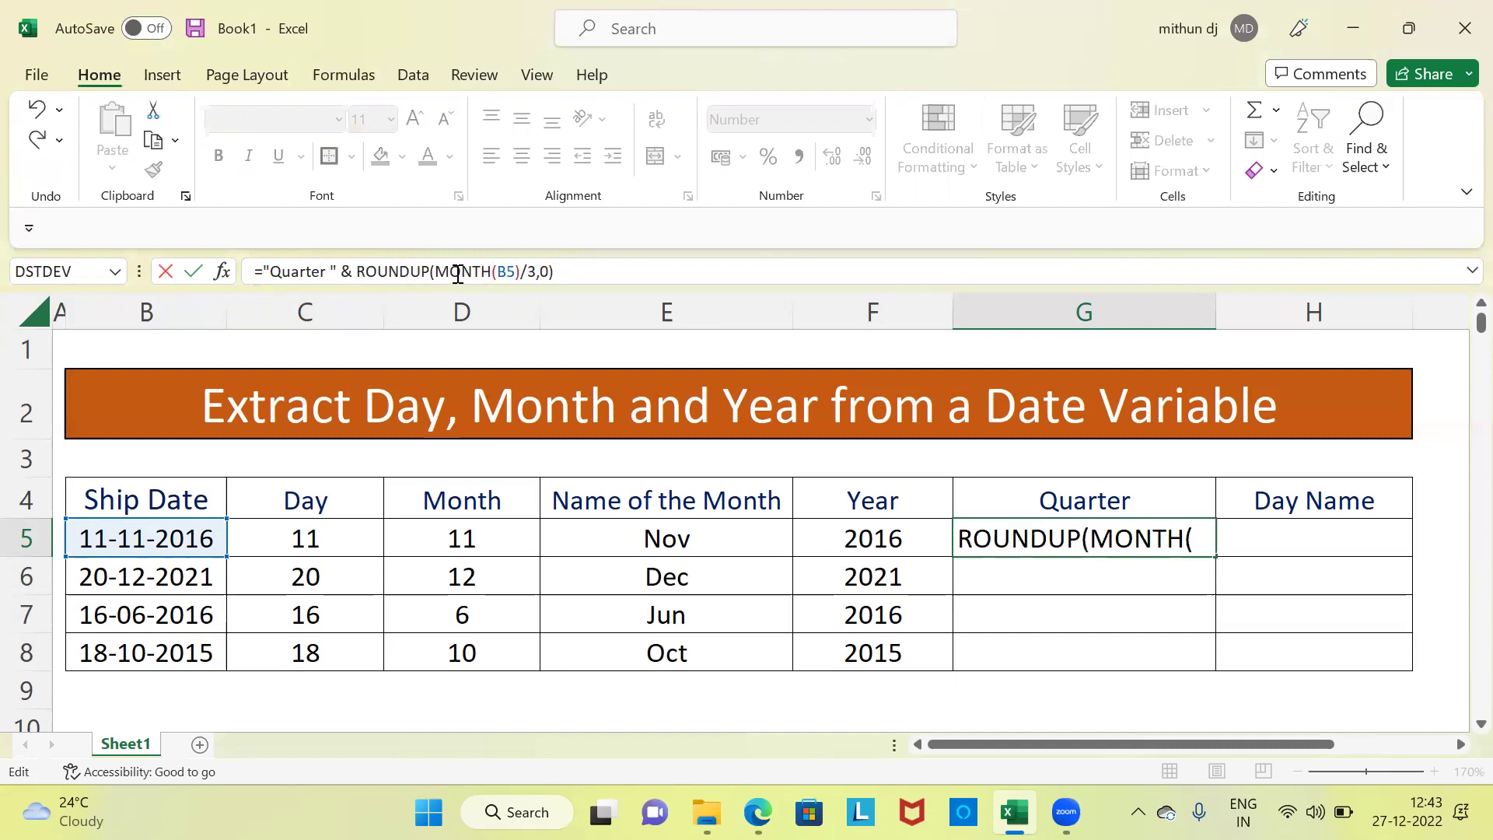
pyautogui.click(584, 274)
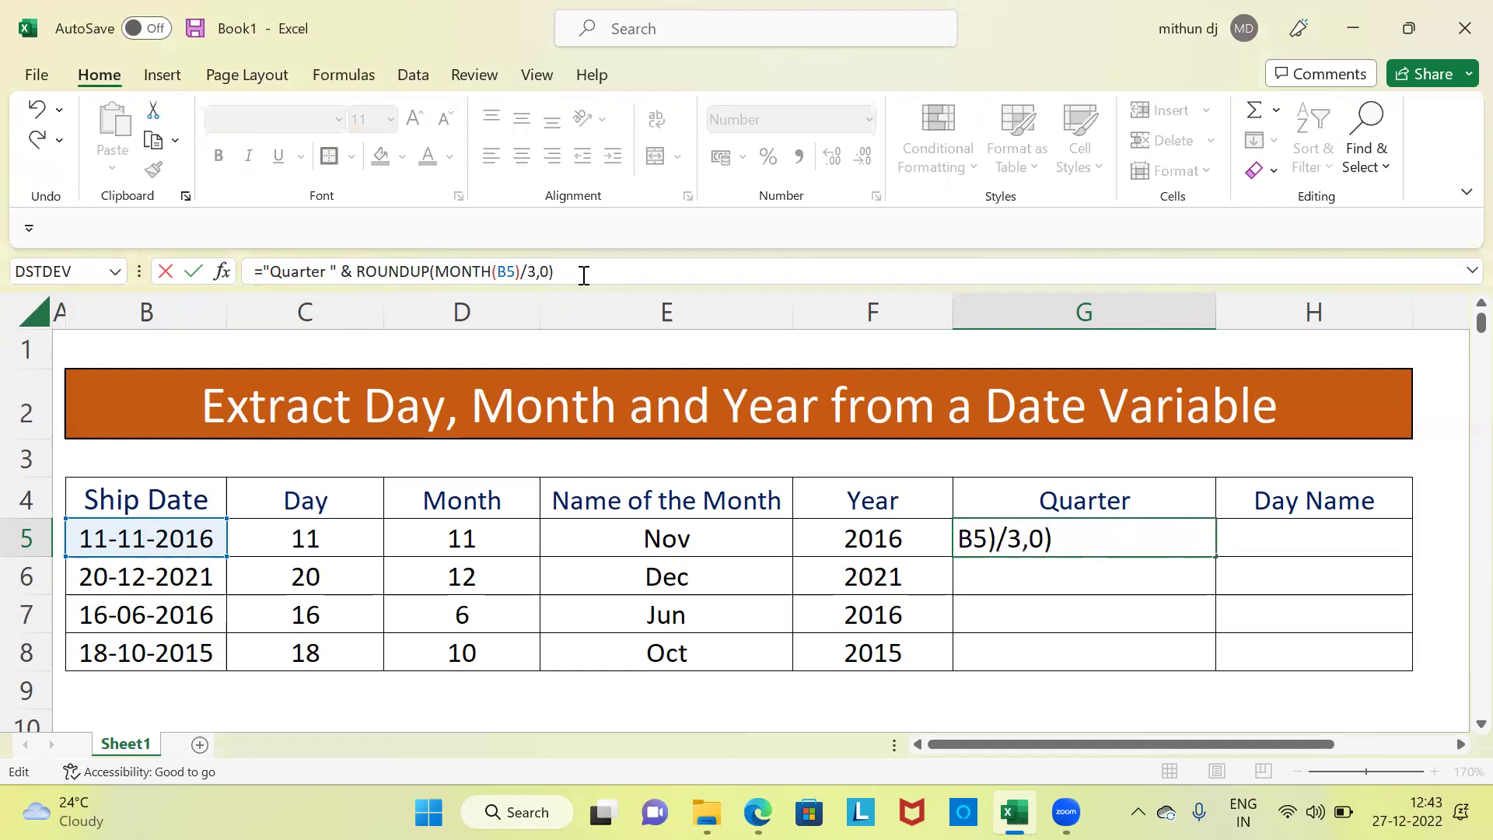
pyautogui.press('Return')
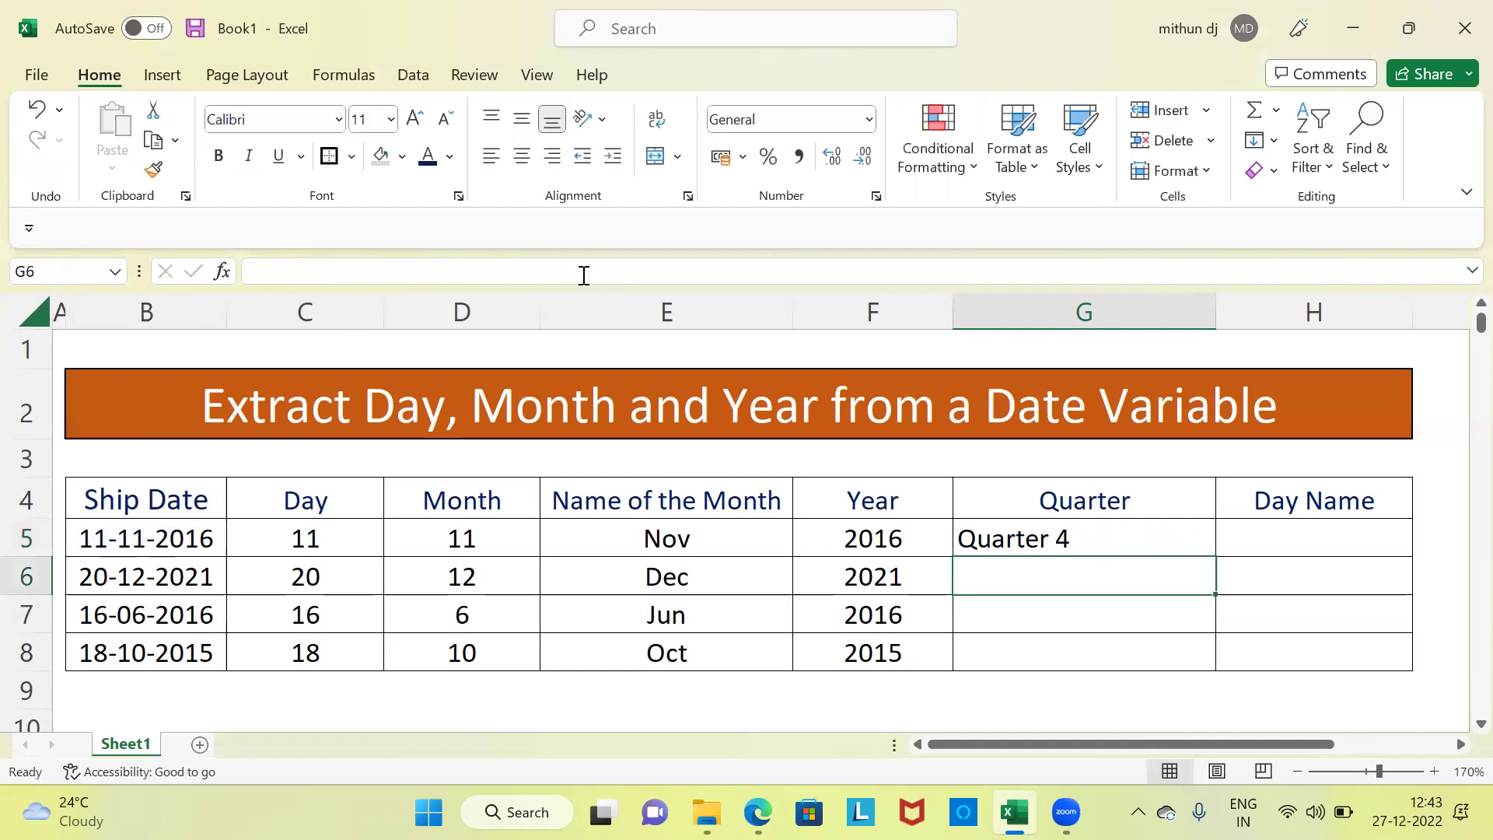
# - Fill the quarter formula from G5 down to G8
pyautogui.click(1083, 535)
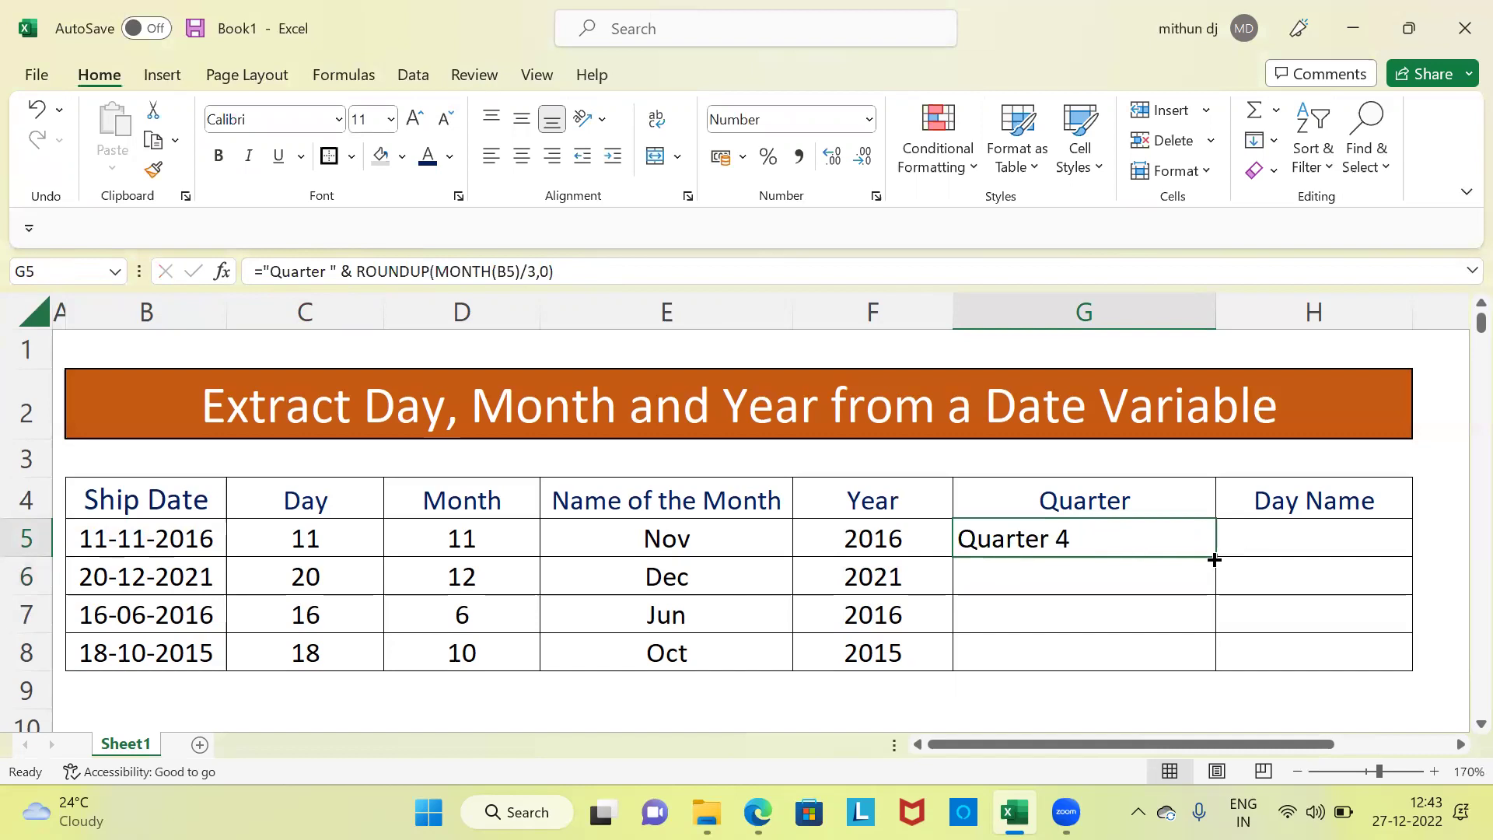
pyautogui.moveTo(1215, 559); pyautogui.dragTo(1203, 656)
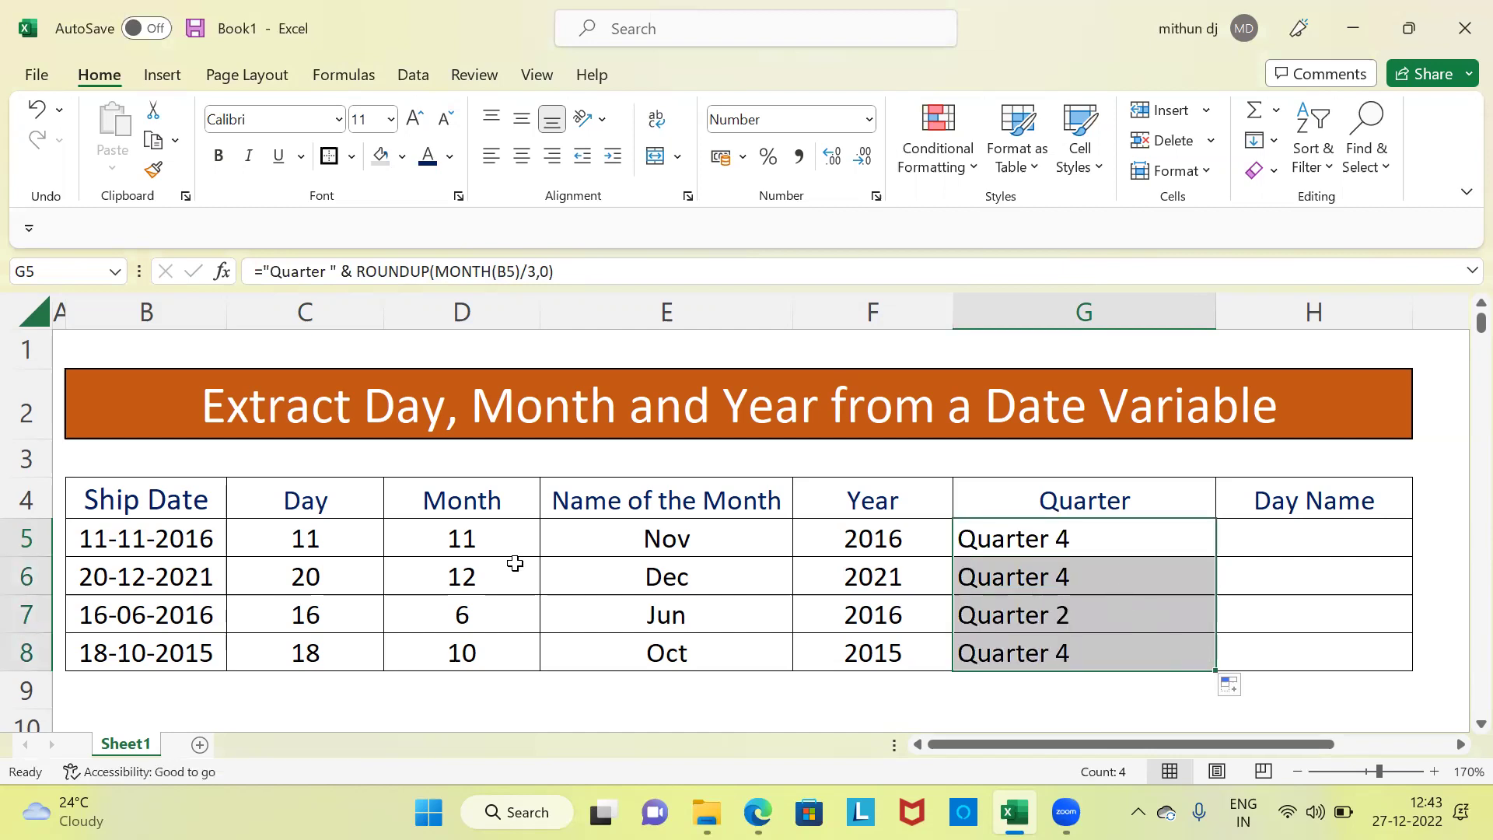
# - Compare the month number in column D with the quarter in column G for each of rows 5 to 8
pyautogui.click(490, 544)
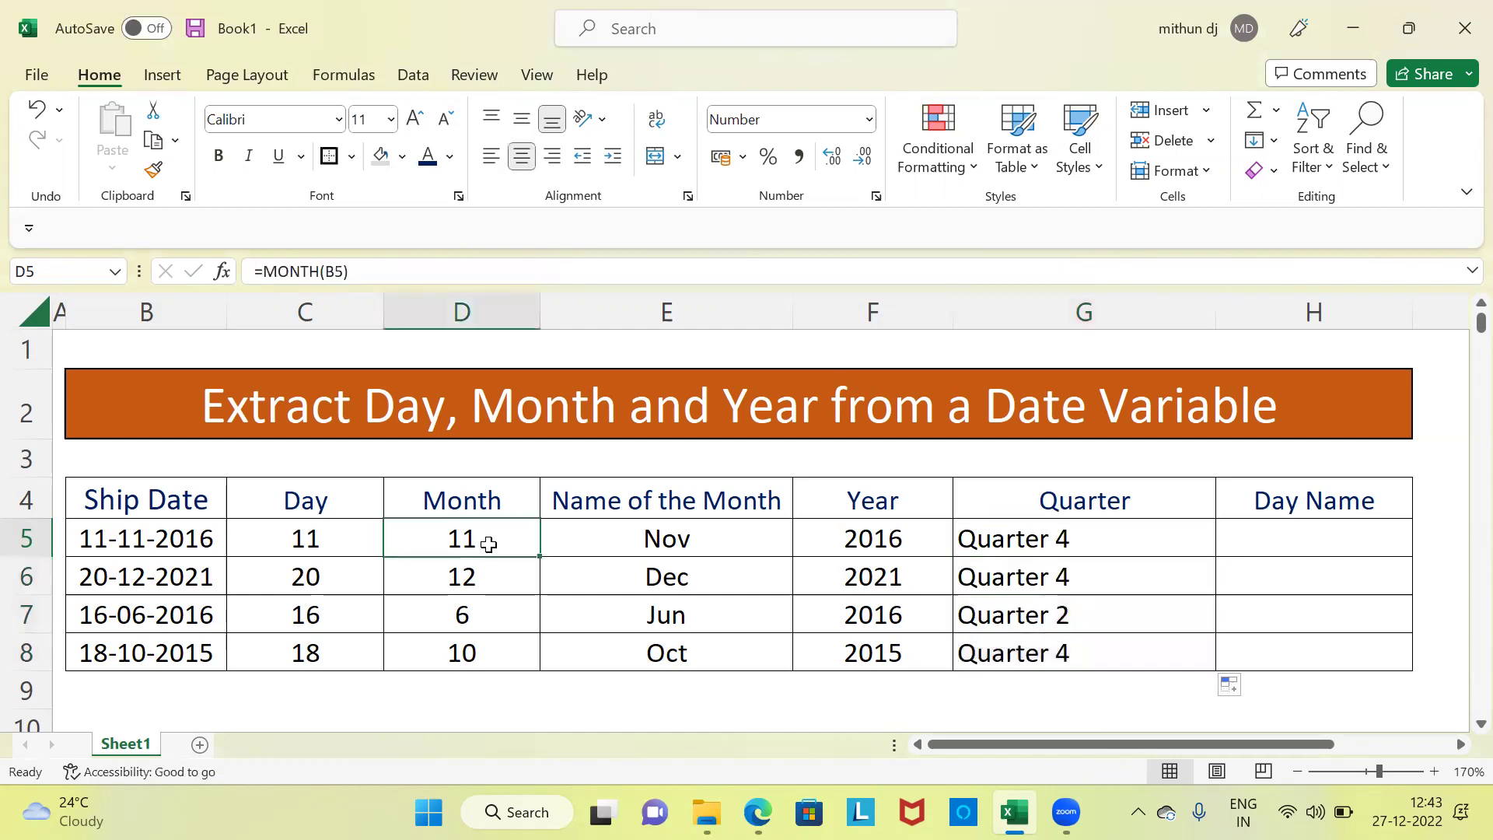
pyautogui.click(1054, 550)
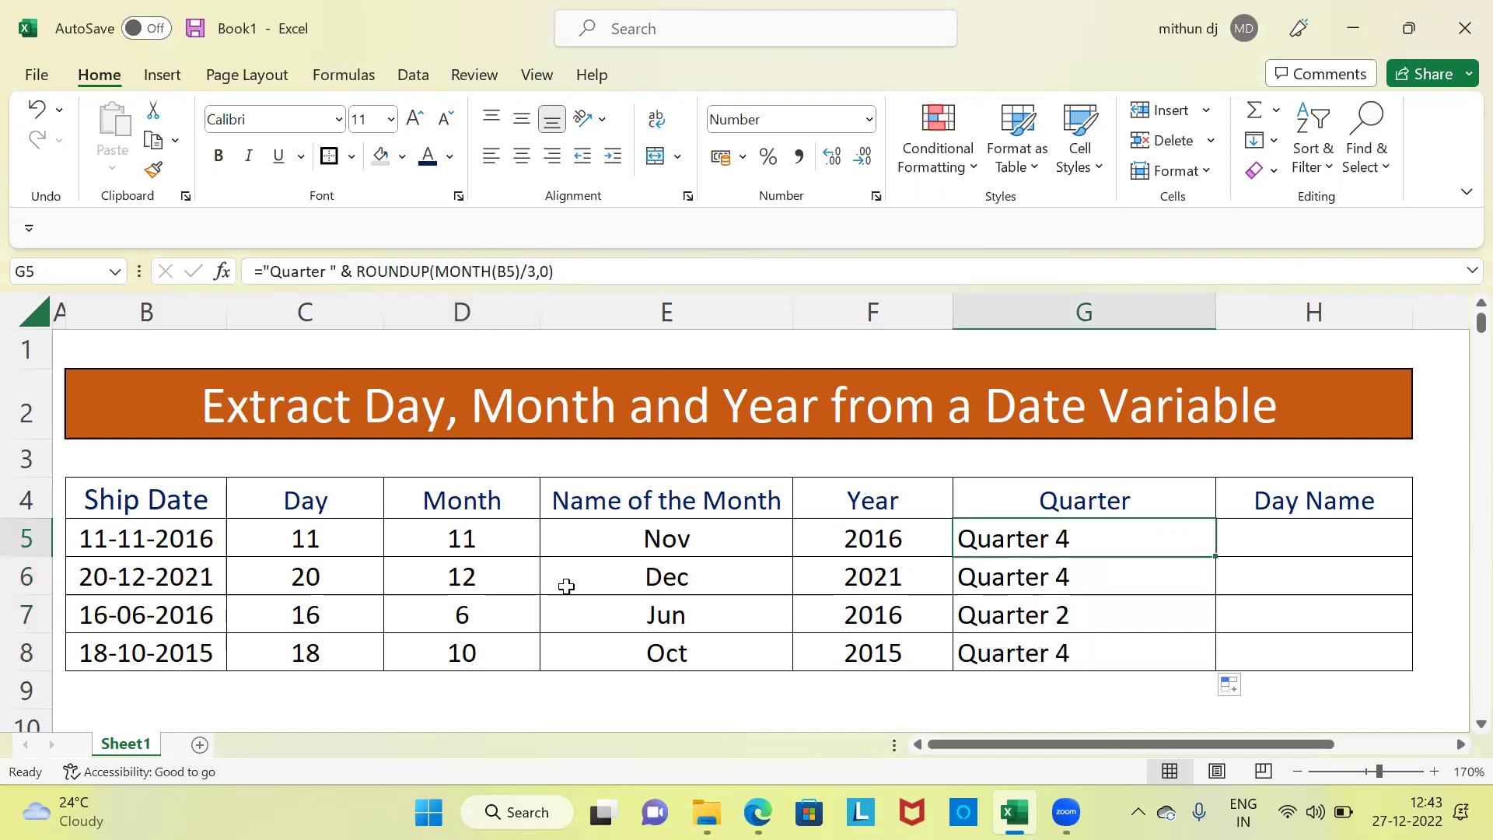
pyautogui.click(493, 574)
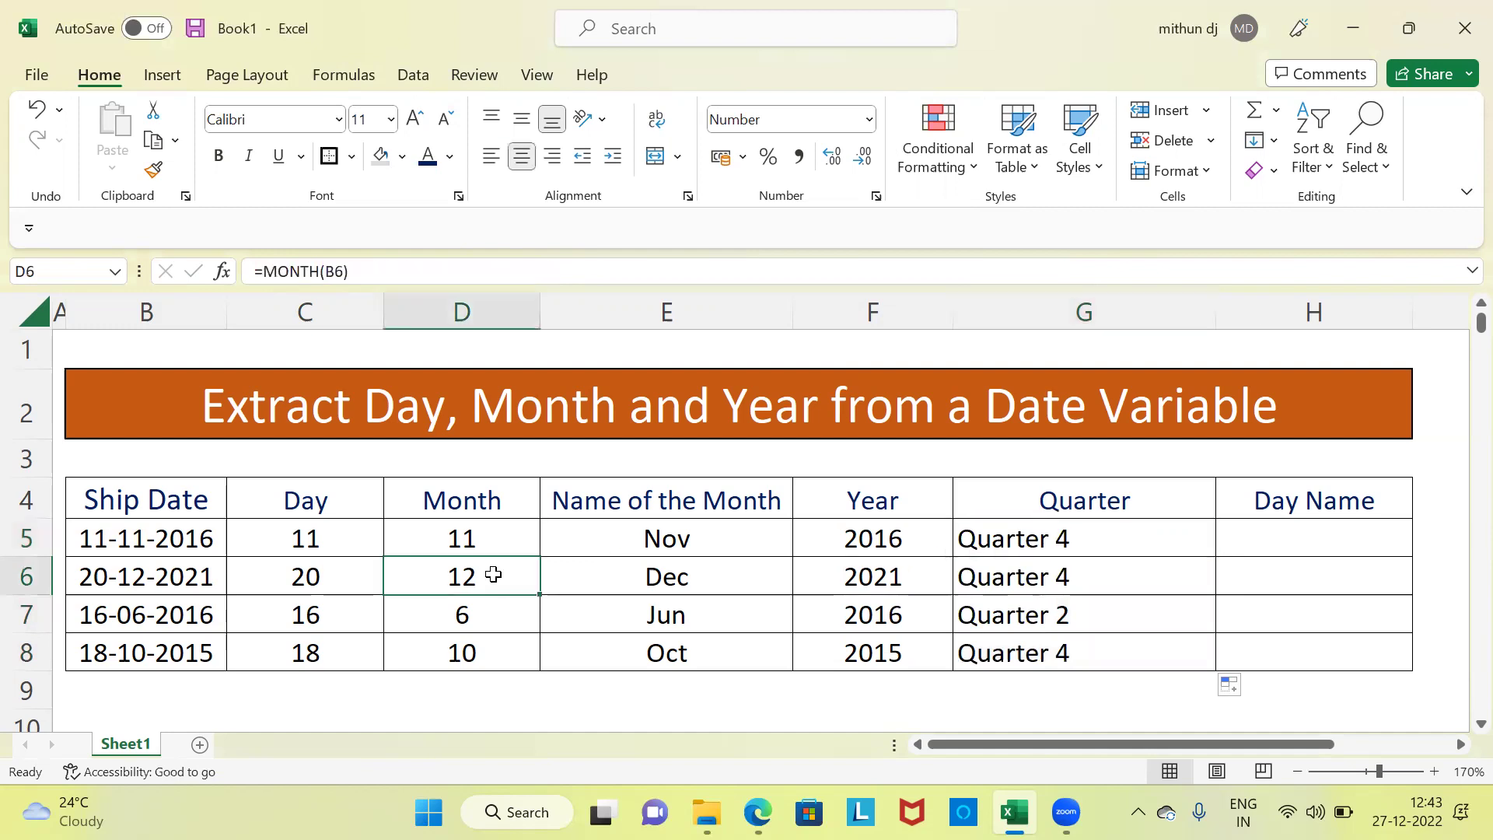
pyautogui.click(982, 579)
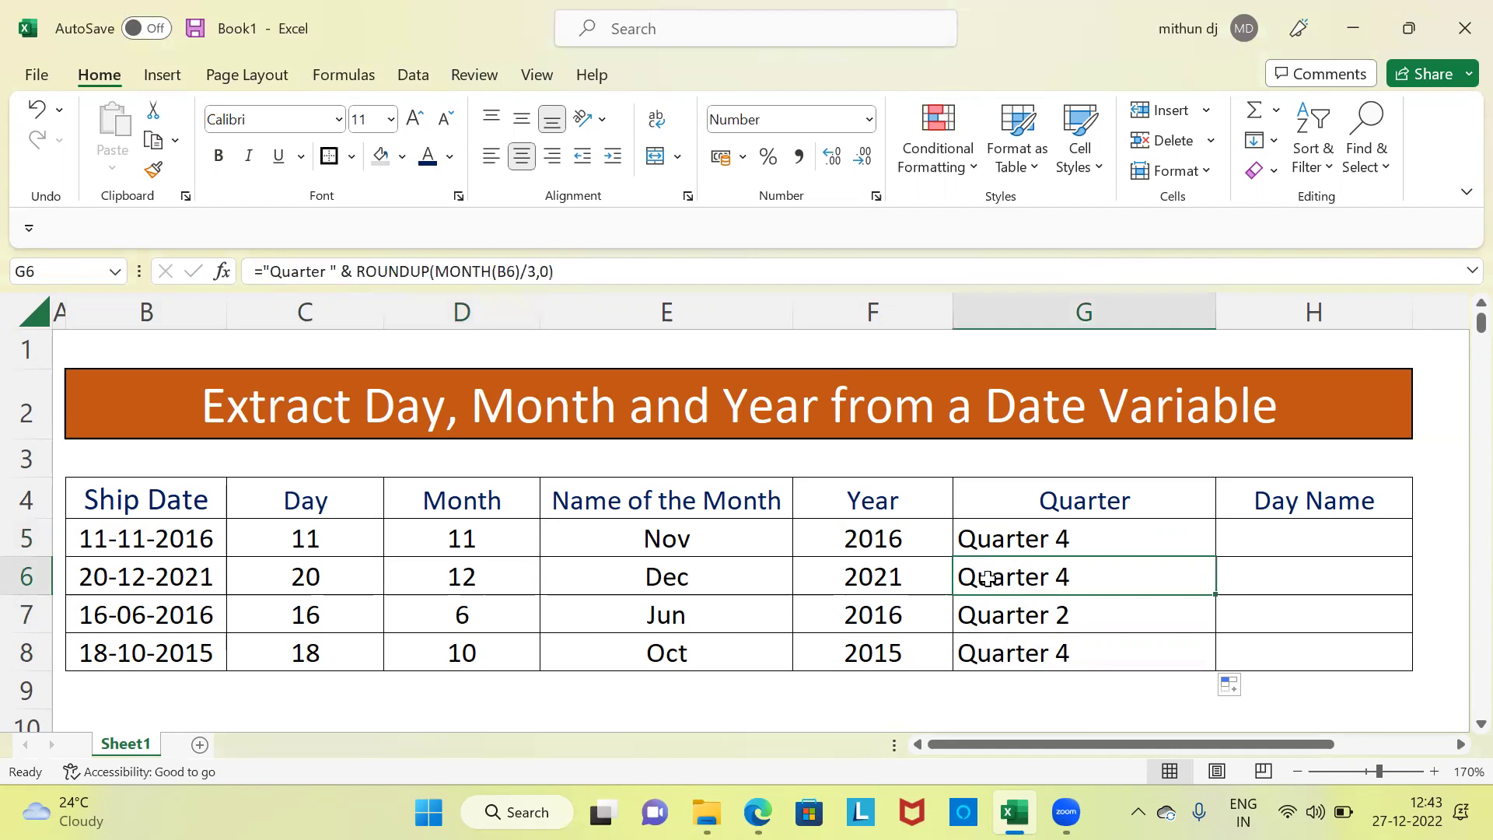
pyautogui.click(477, 616)
pyautogui.click(1029, 622)
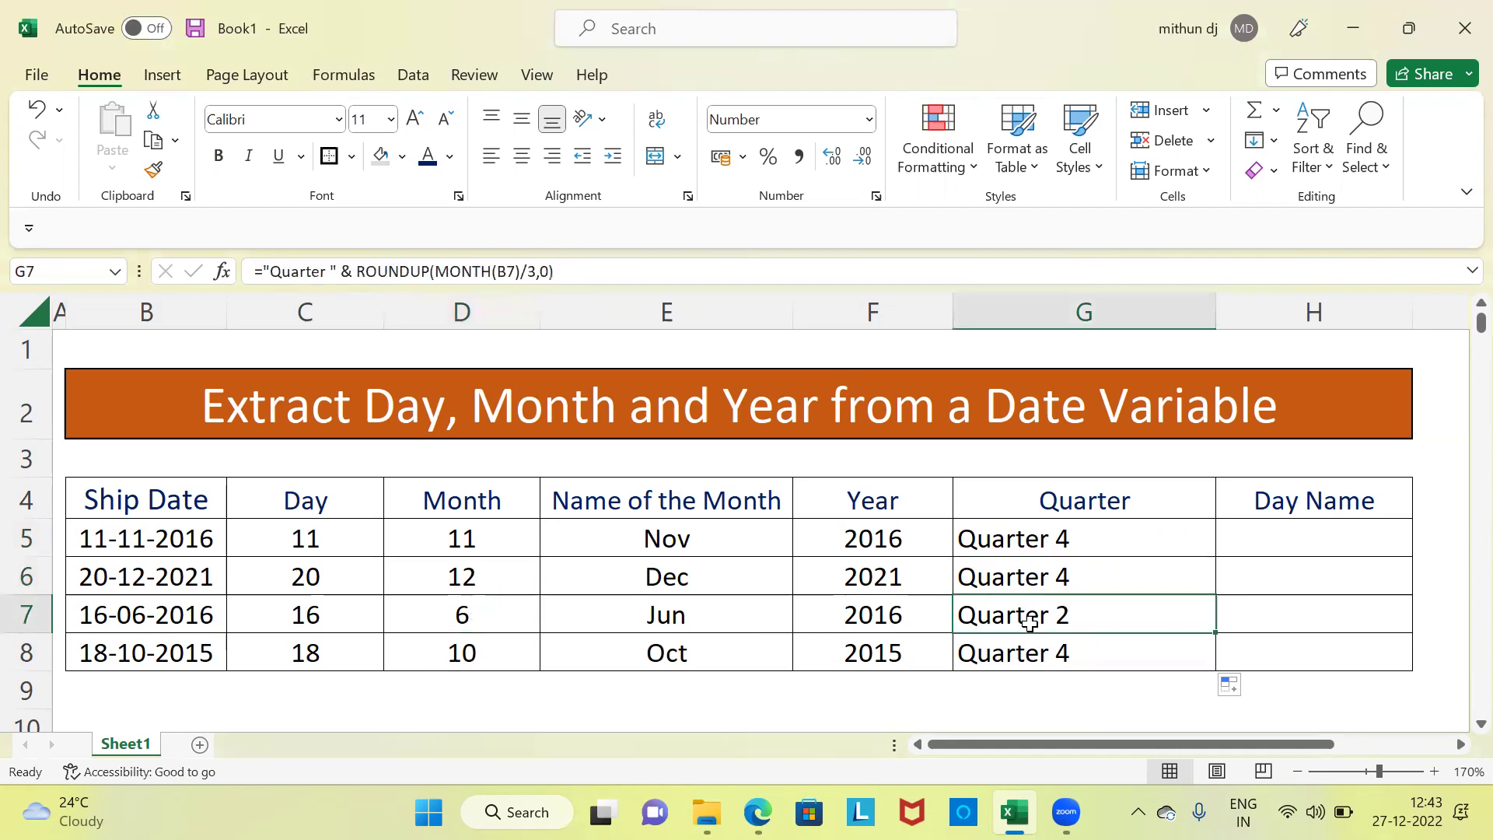
pyautogui.click(499, 655)
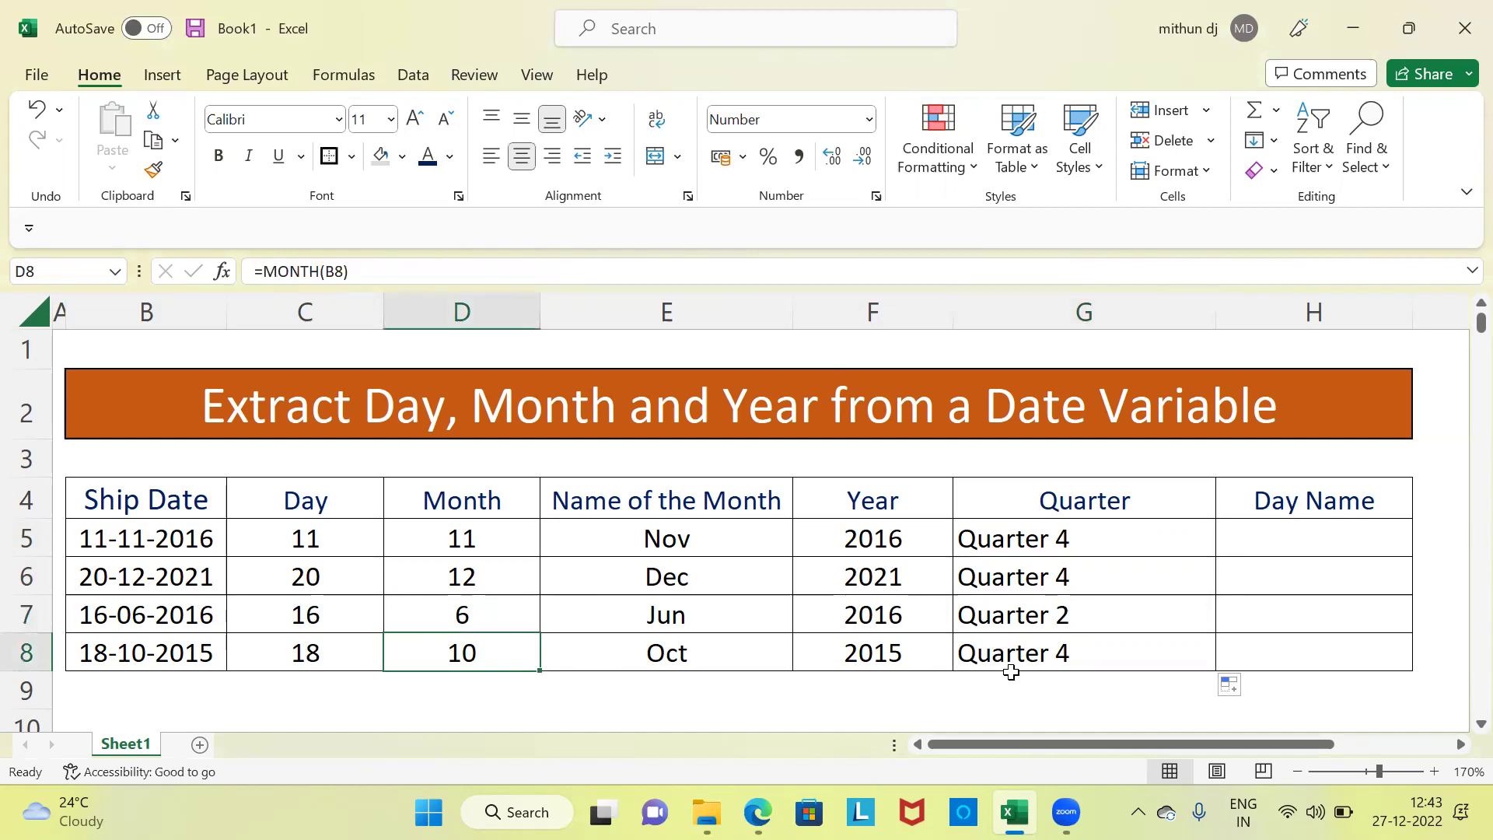
pyautogui.click(1077, 661)
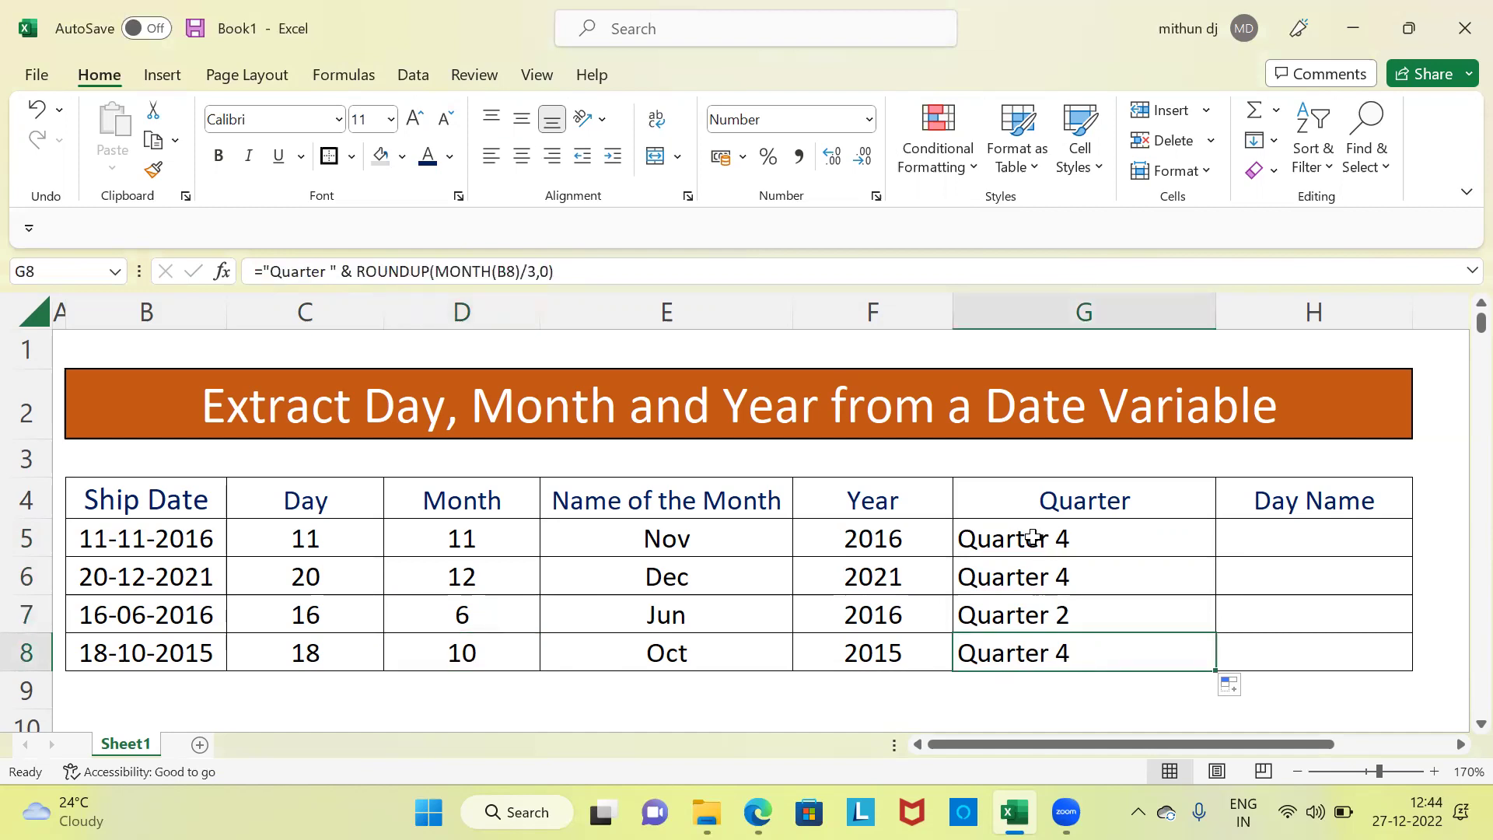
# - Review the quarter formula in G5 without changing it
pyautogui.click(1033, 544)
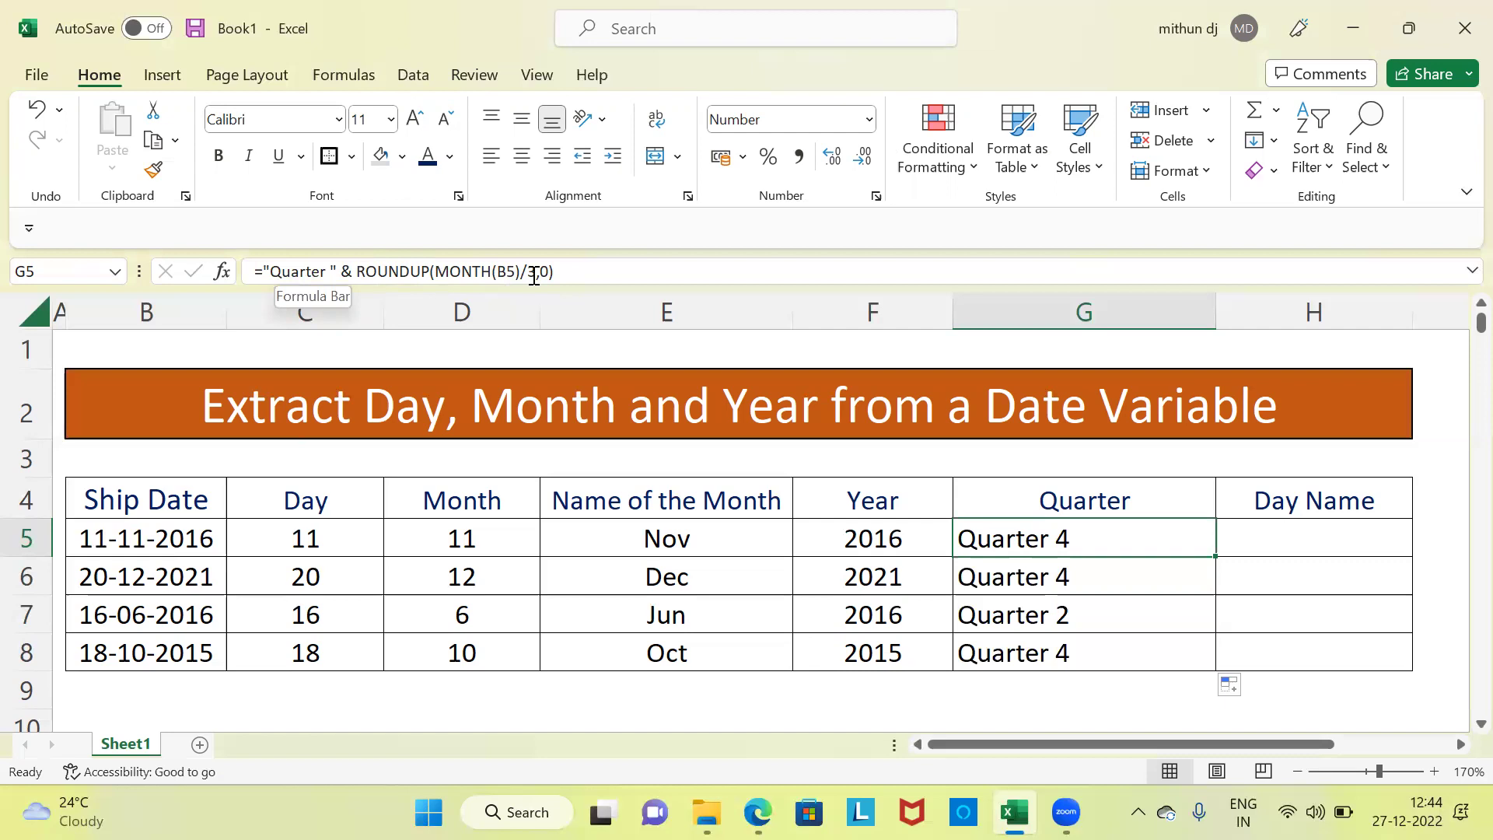
pyautogui.click(591, 273)
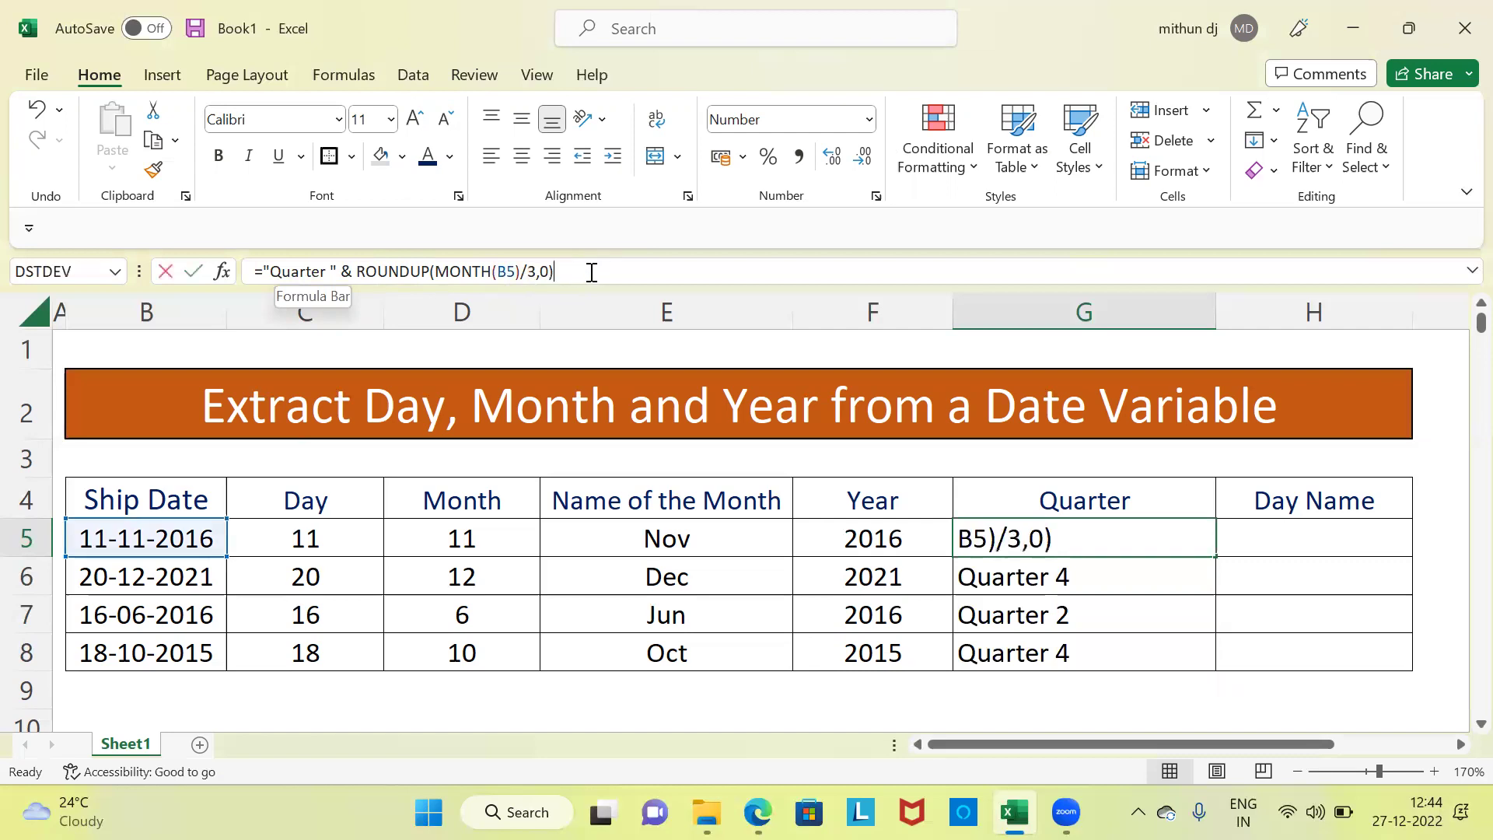
pyautogui.press('Return')
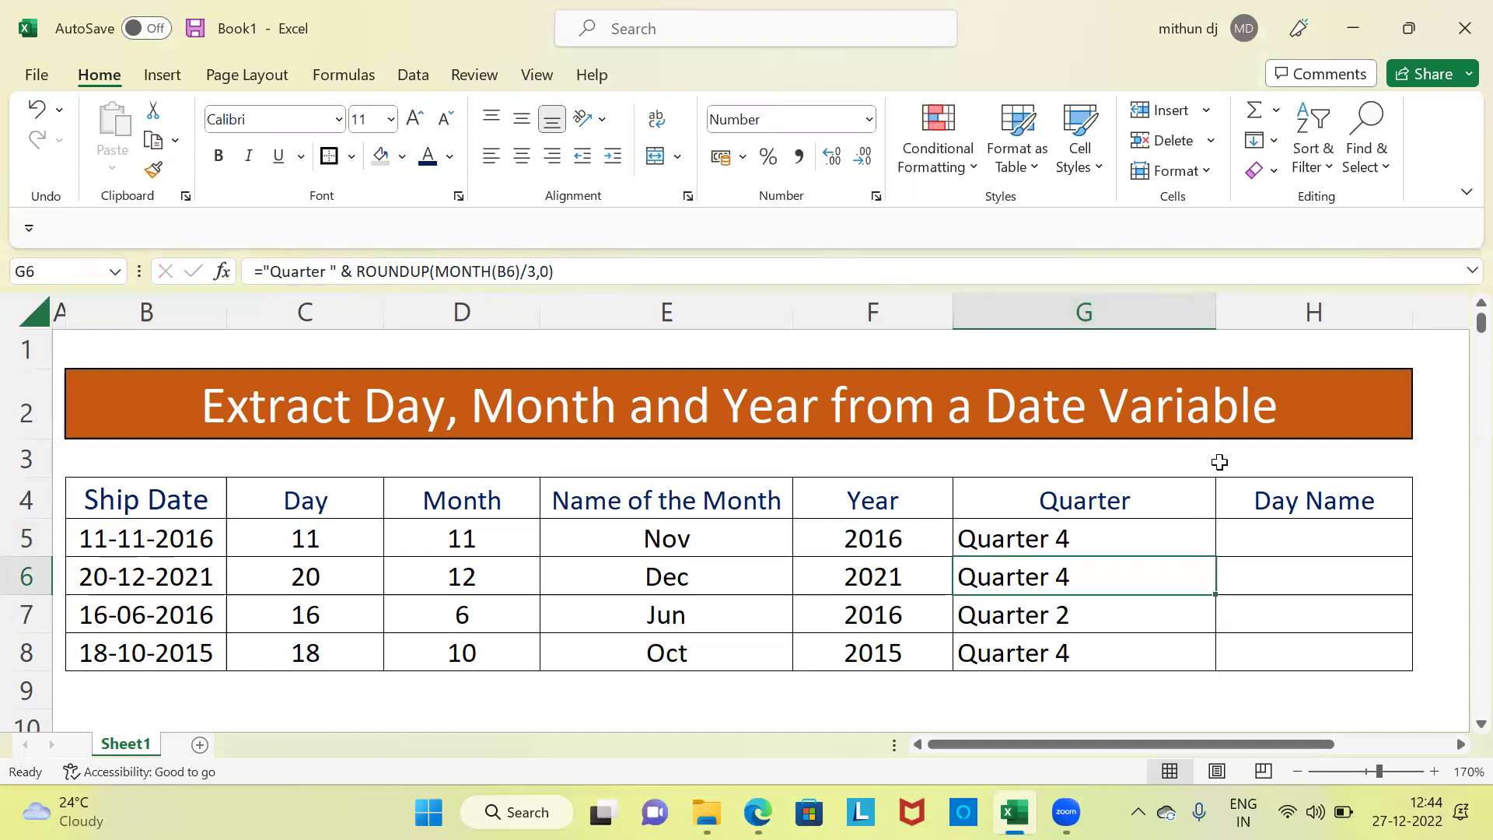
# - Enter the formula =TEXT(B5,"ddd") in H5 to get the abbreviated day name of the first ship date
pyautogui.click(1274, 539)
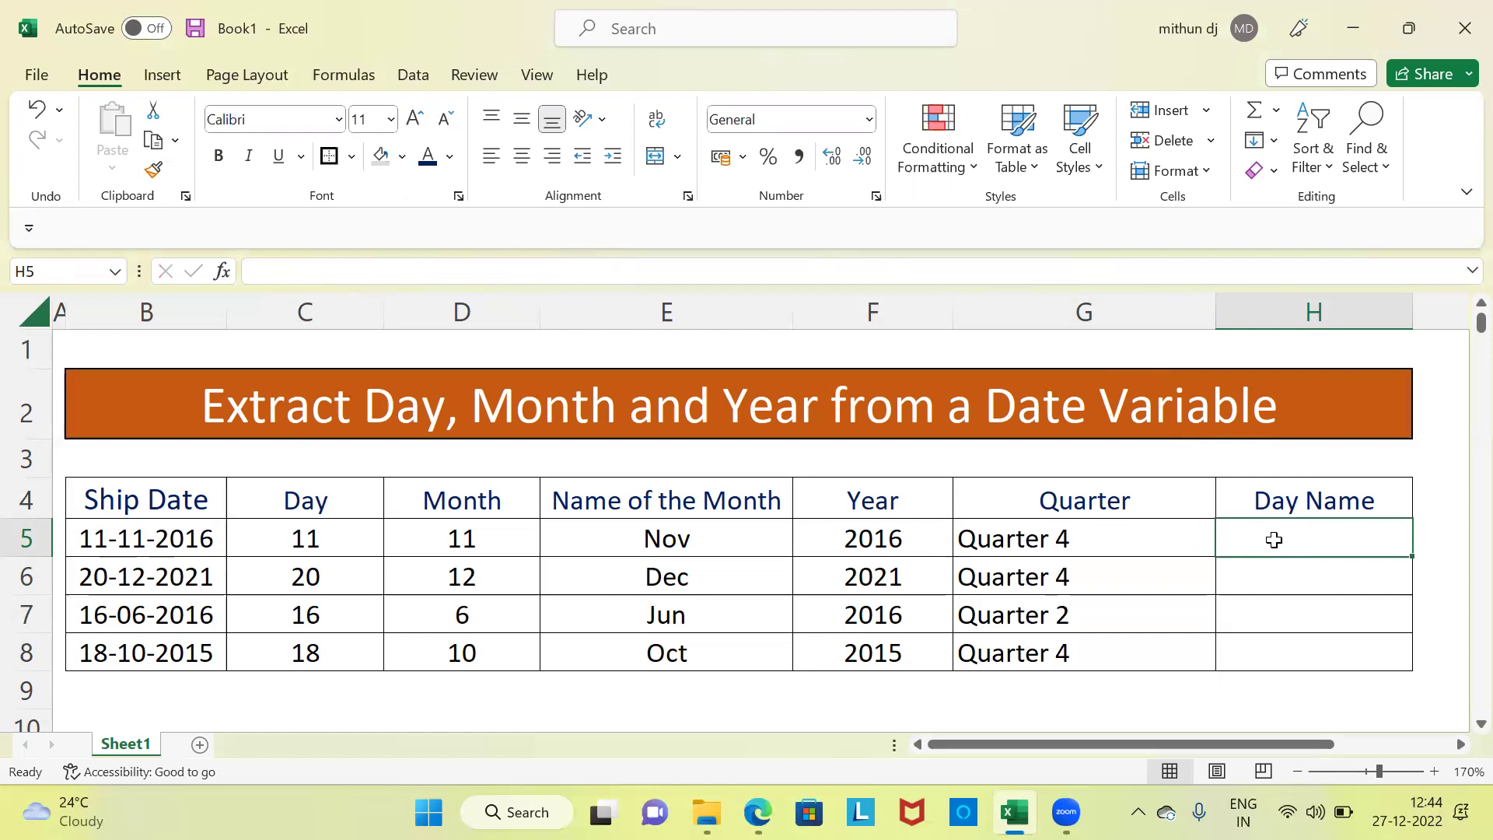
pyautogui.click(340, 543)
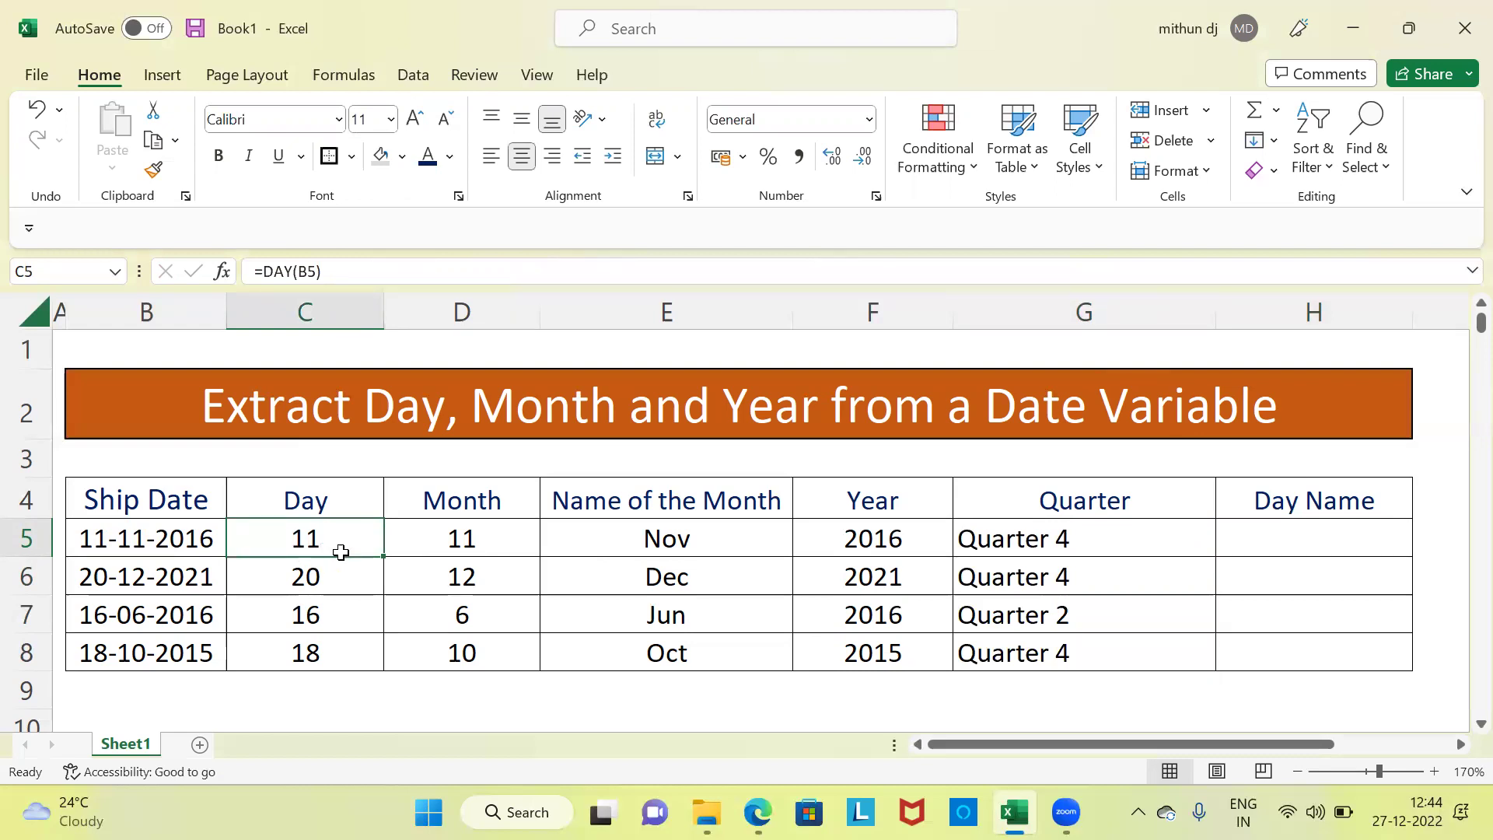
pyautogui.click(1301, 540)
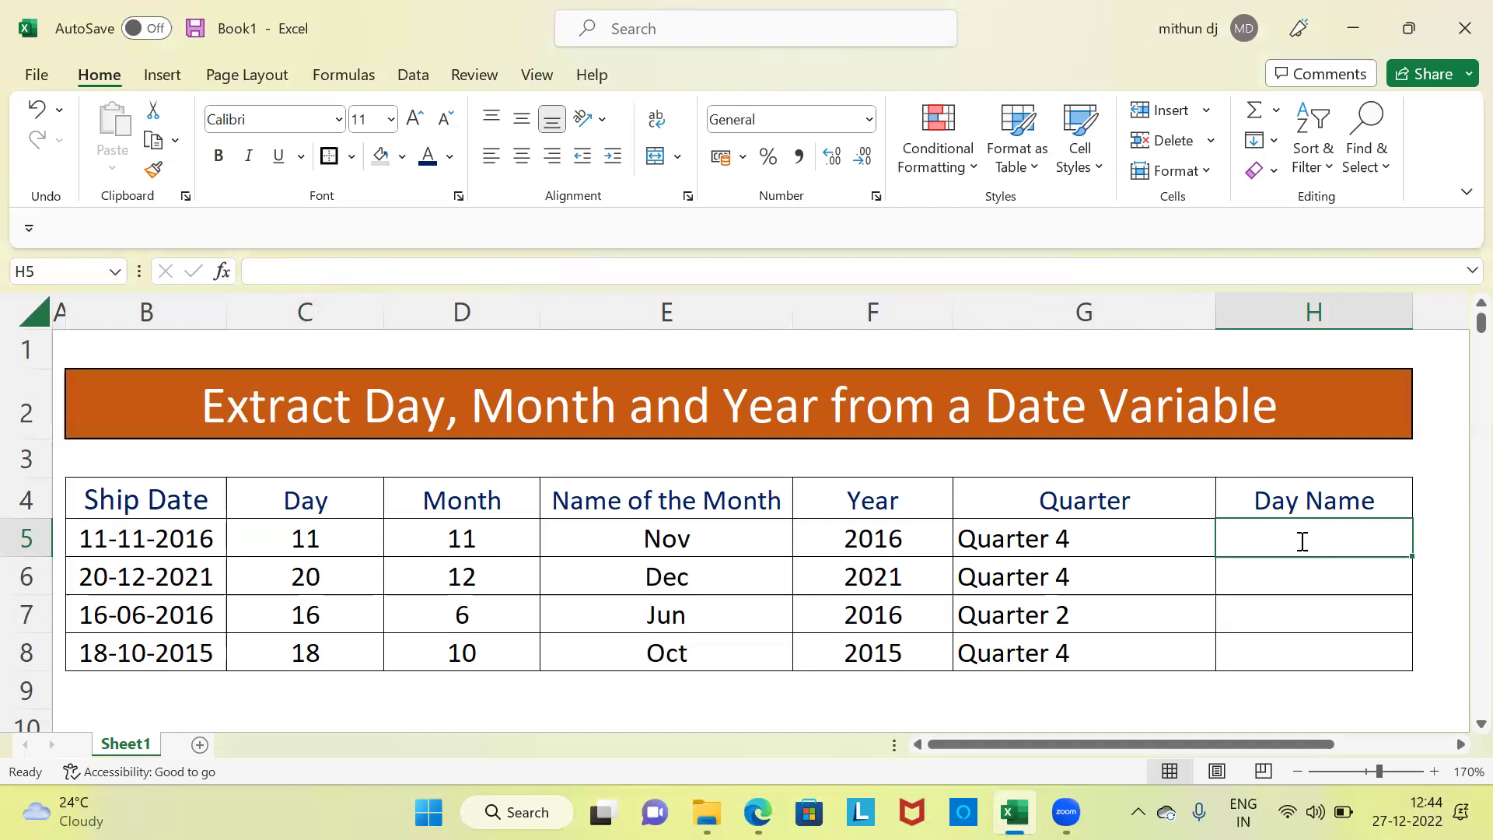
pyautogui.write('=text')
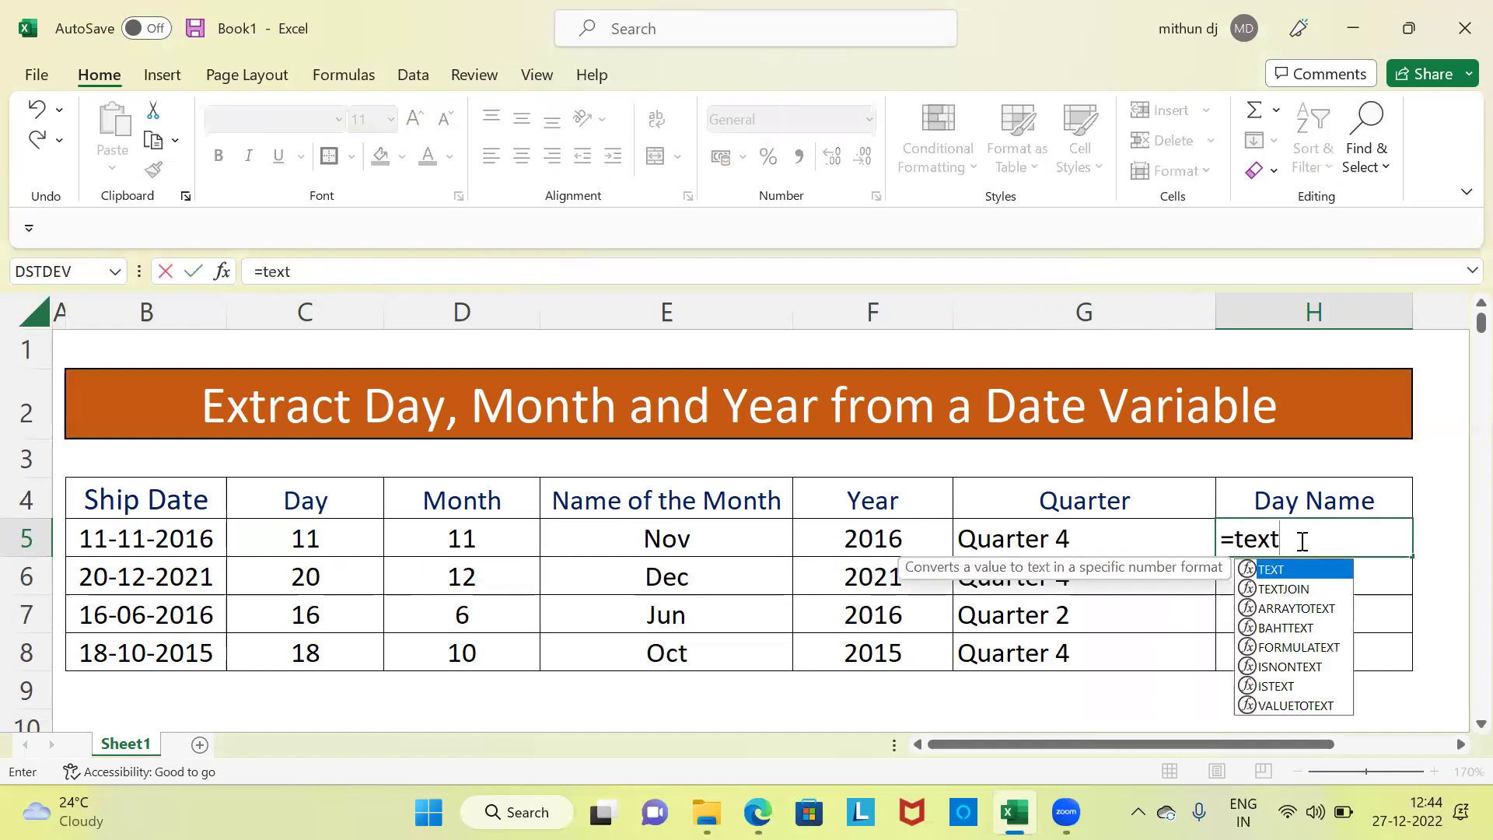
pyautogui.doubleClick(1271, 571)
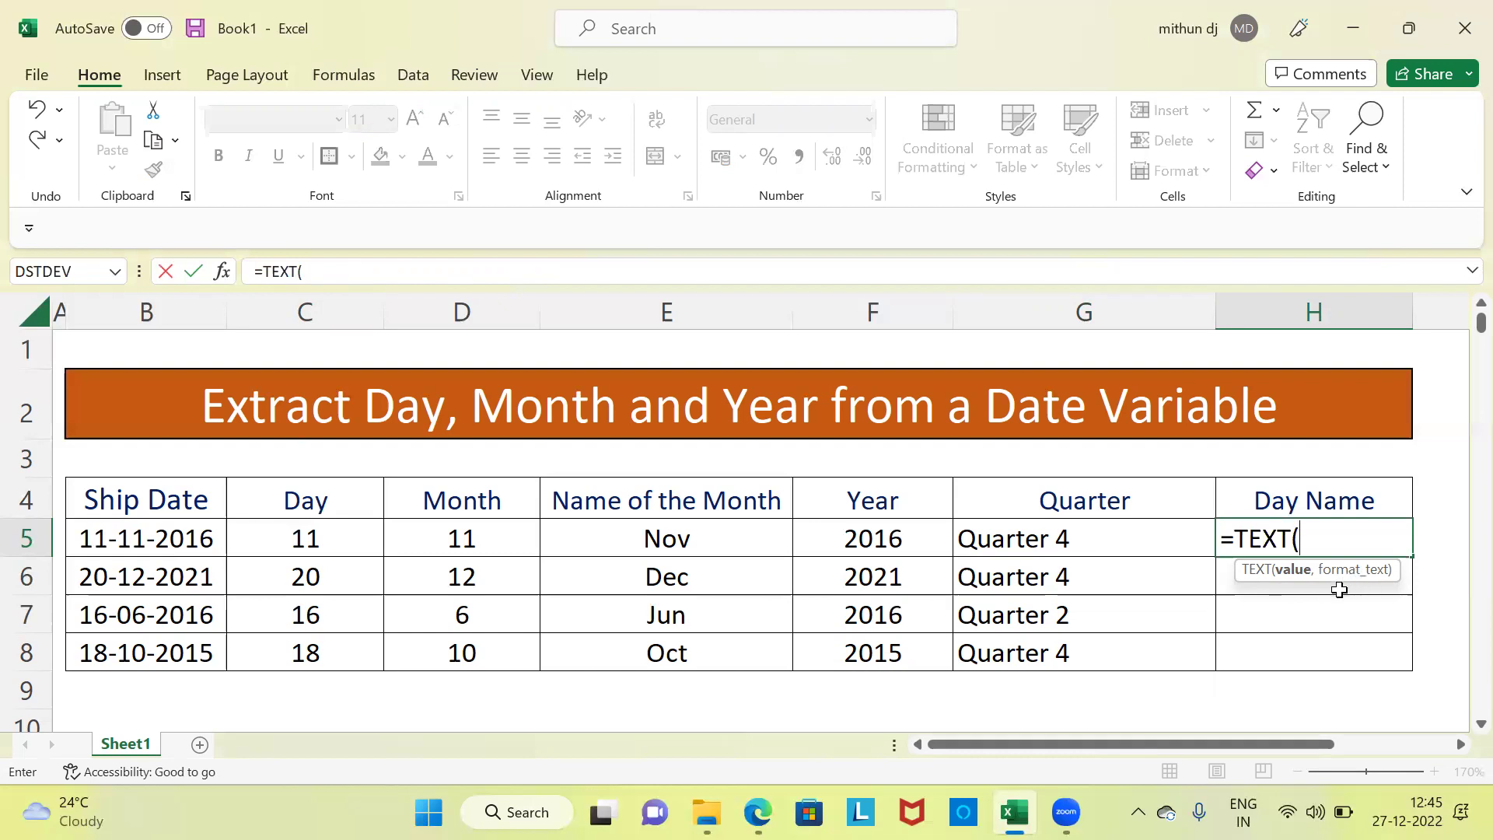
pyautogui.click(174, 542)
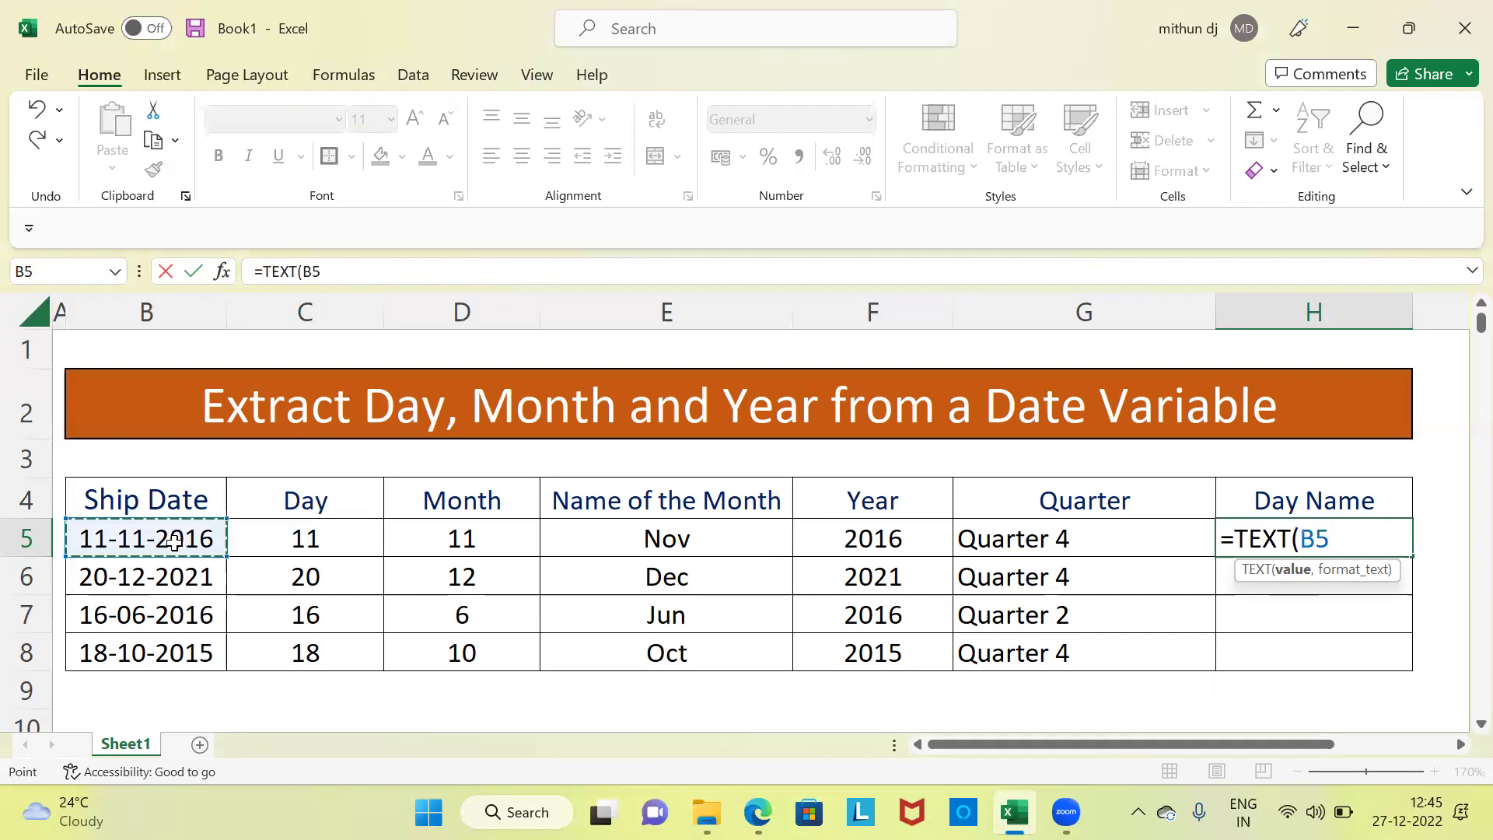
pyautogui.write(',')
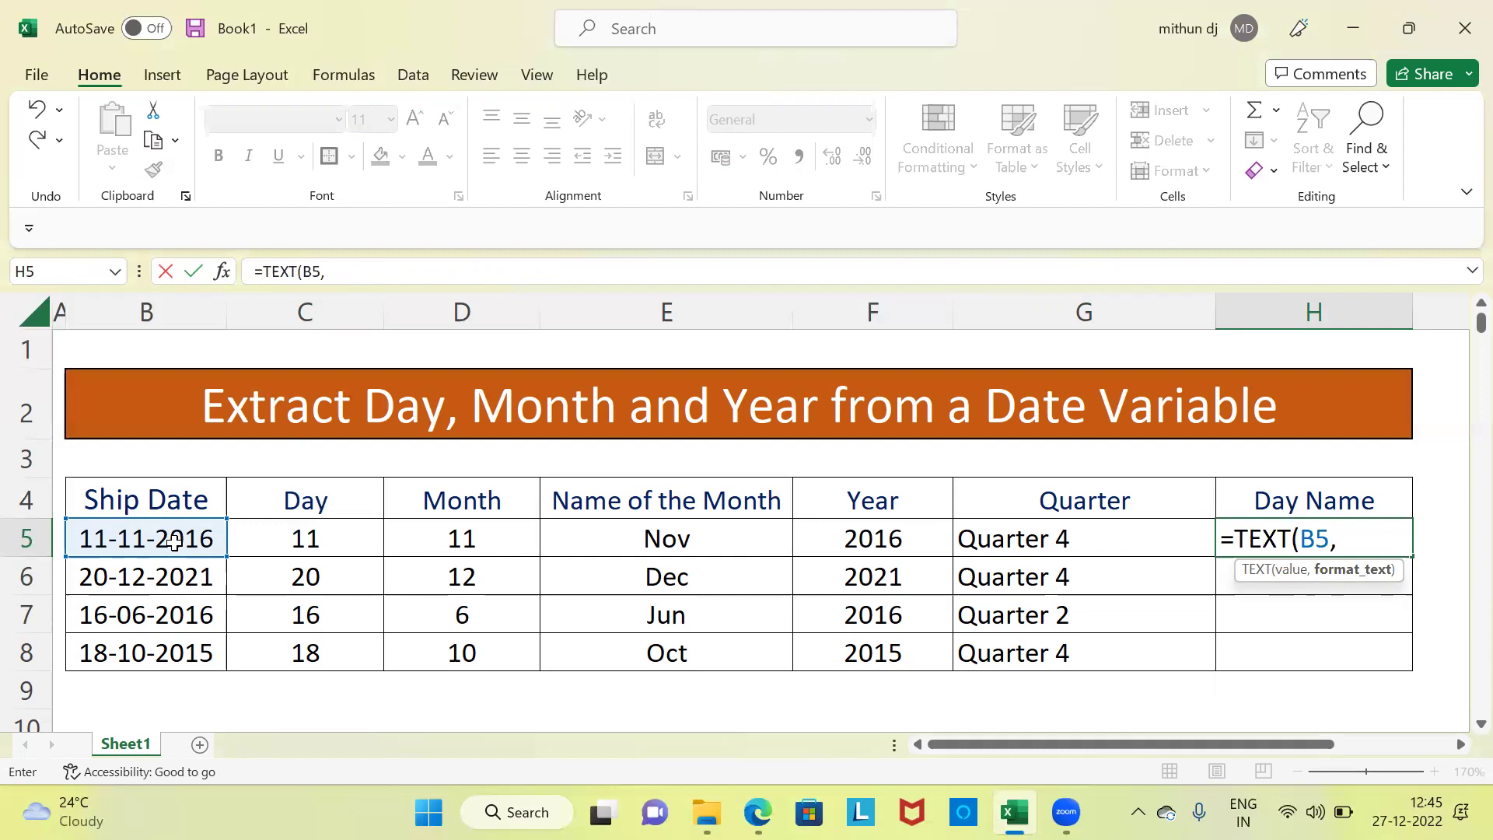
pyautogui.write('"ddd")')
pyautogui.press('Return')
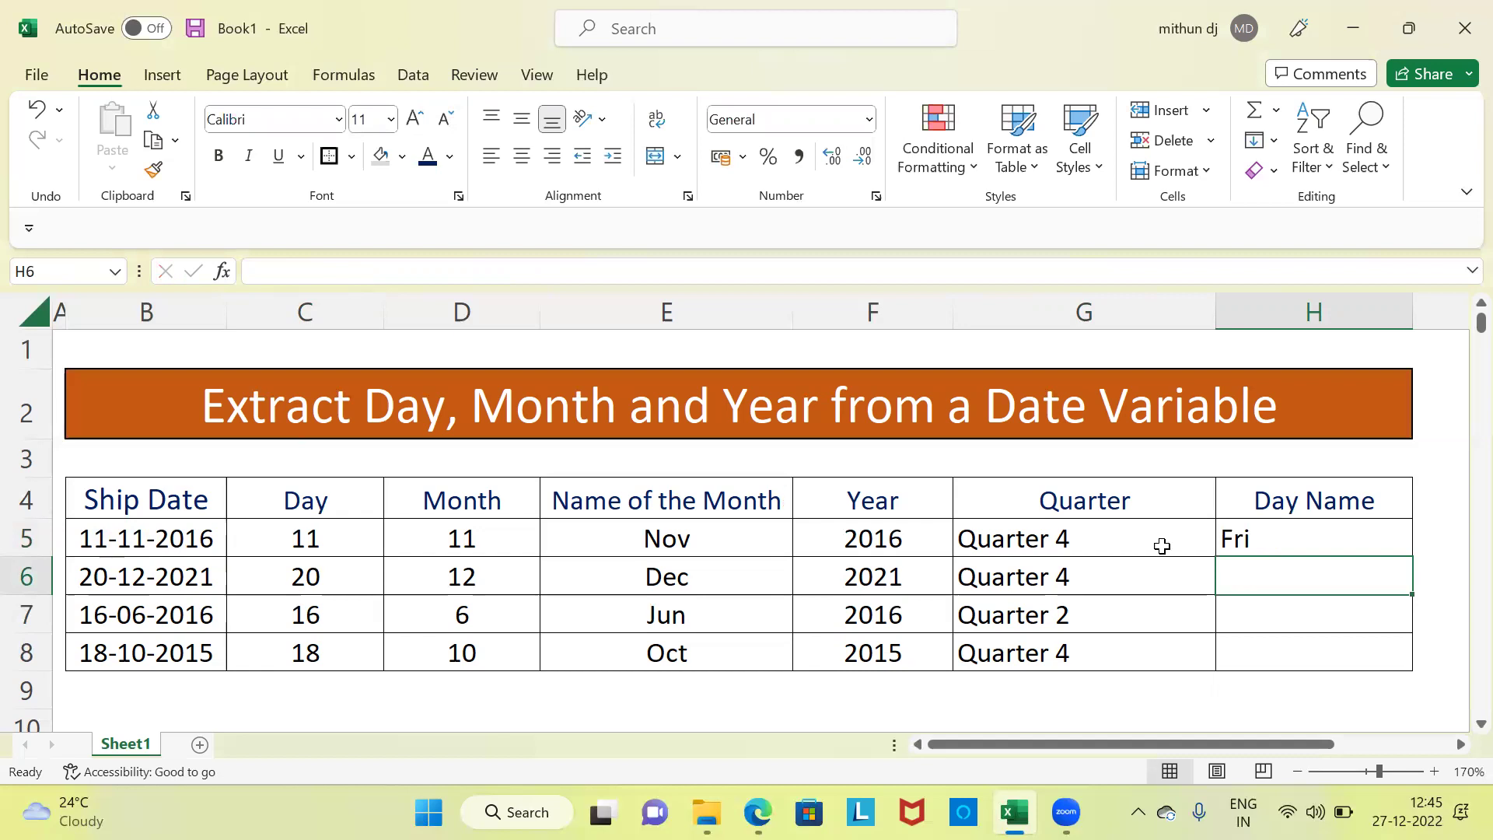
# - Fill the day name formula from H5 down to H8 and check the filled cells against the ship dates
pyautogui.click(1293, 542)
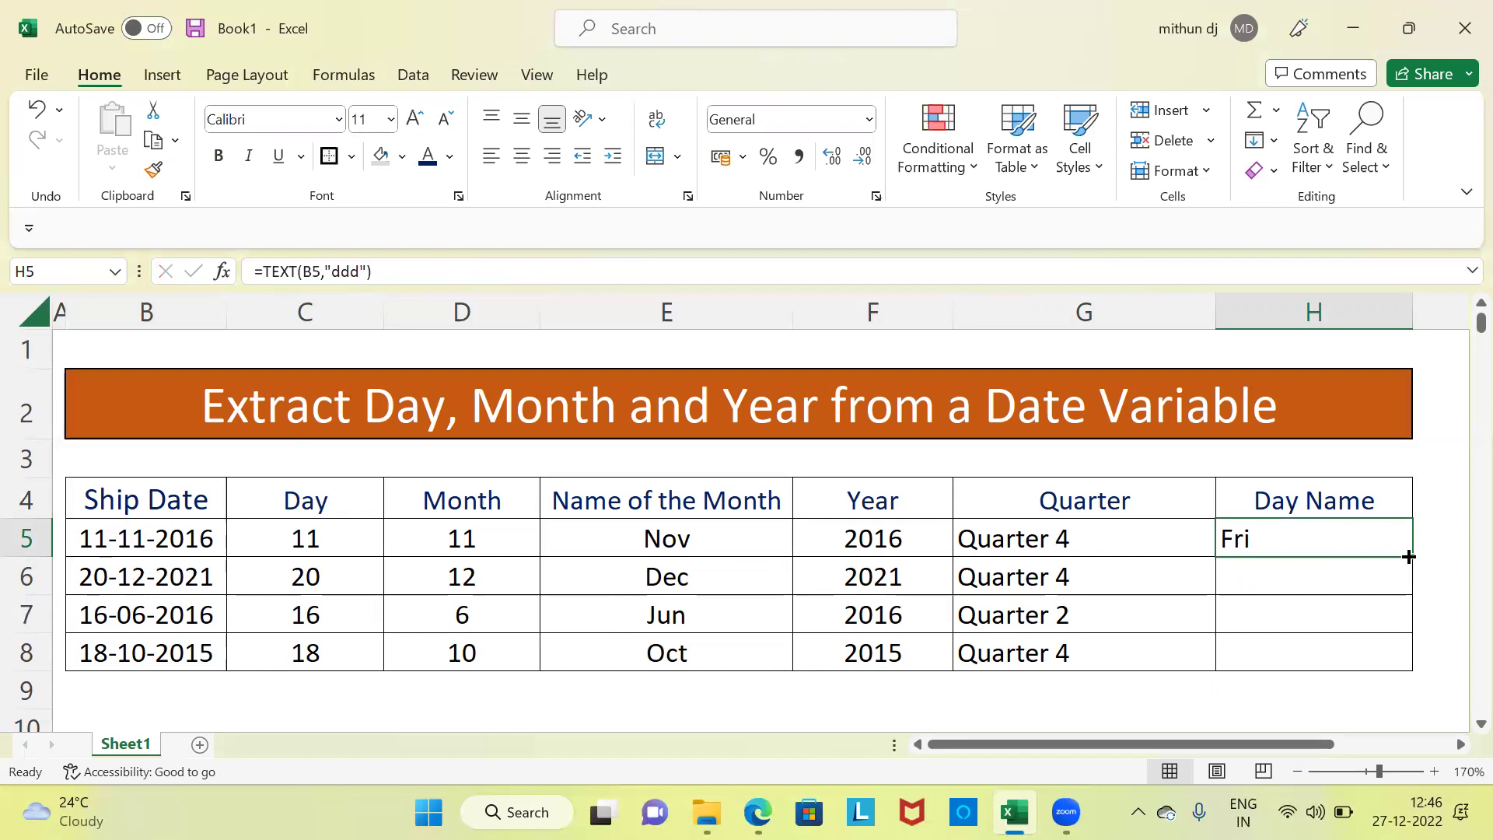
pyautogui.moveTo(1413, 558); pyautogui.dragTo(1410, 663)
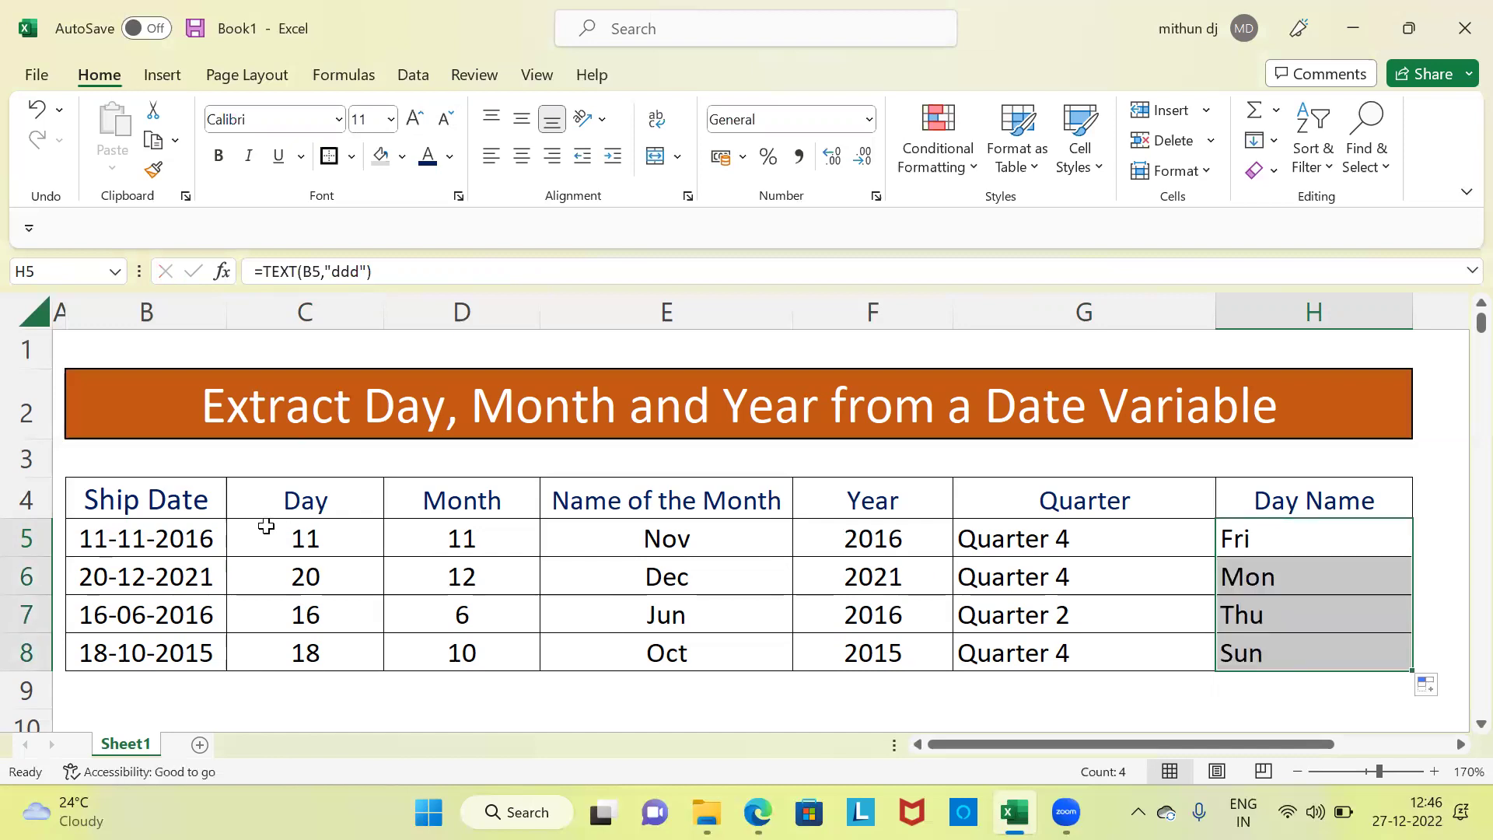
pyautogui.click(126, 584)
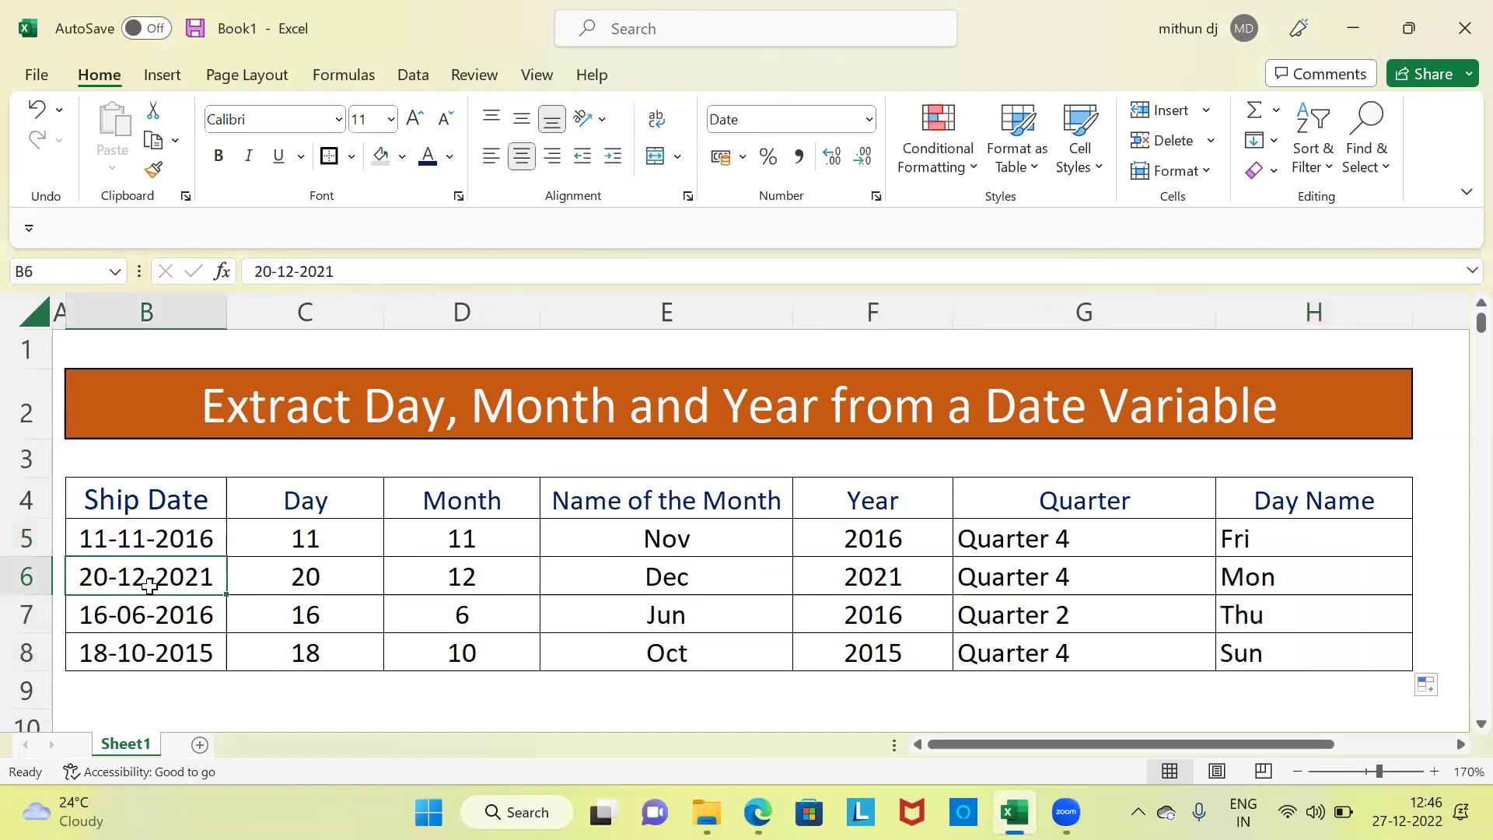
pyautogui.click(1263, 583)
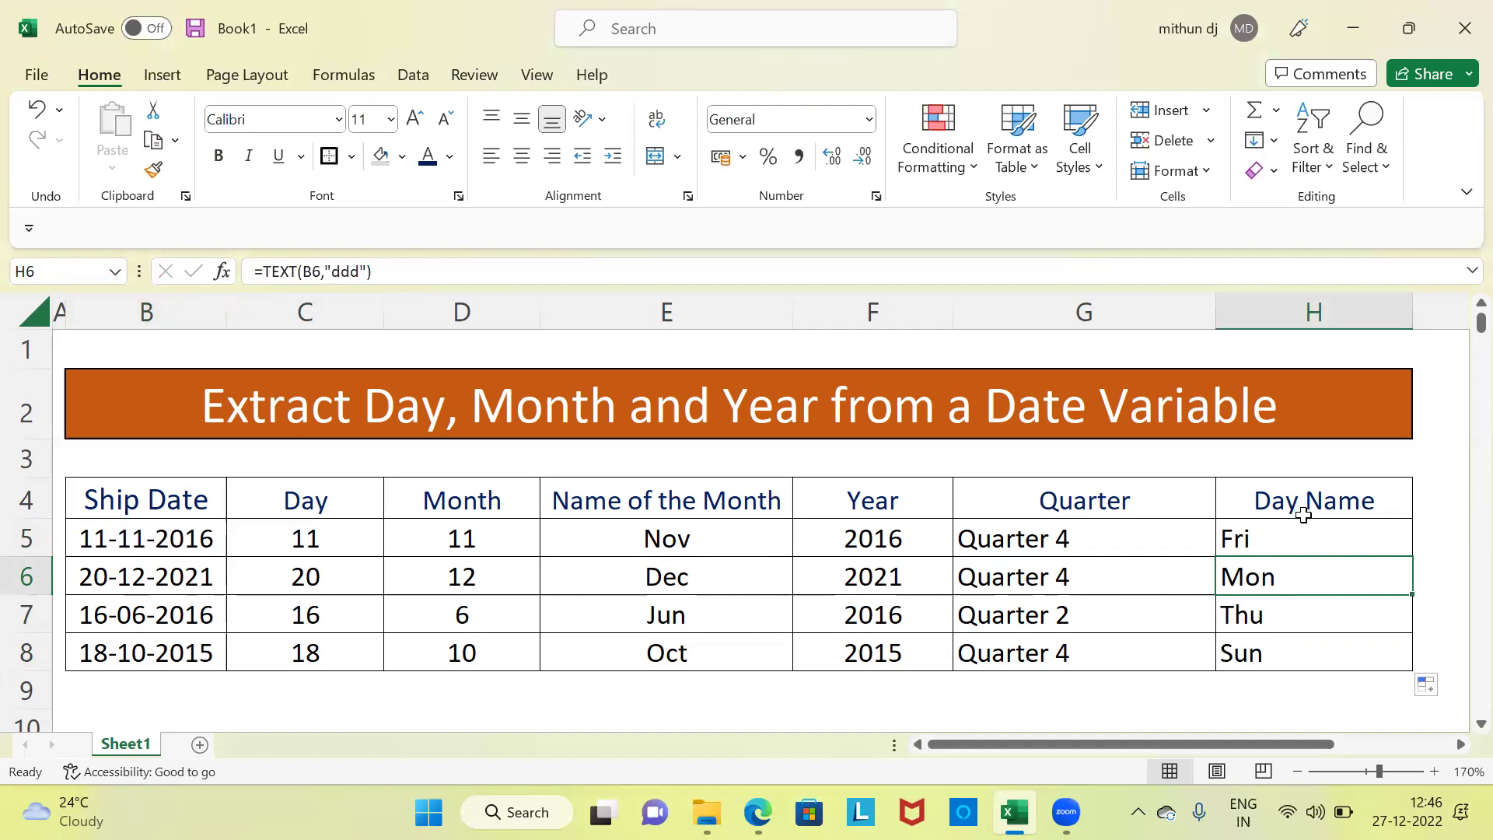
pyautogui.click(1294, 626)
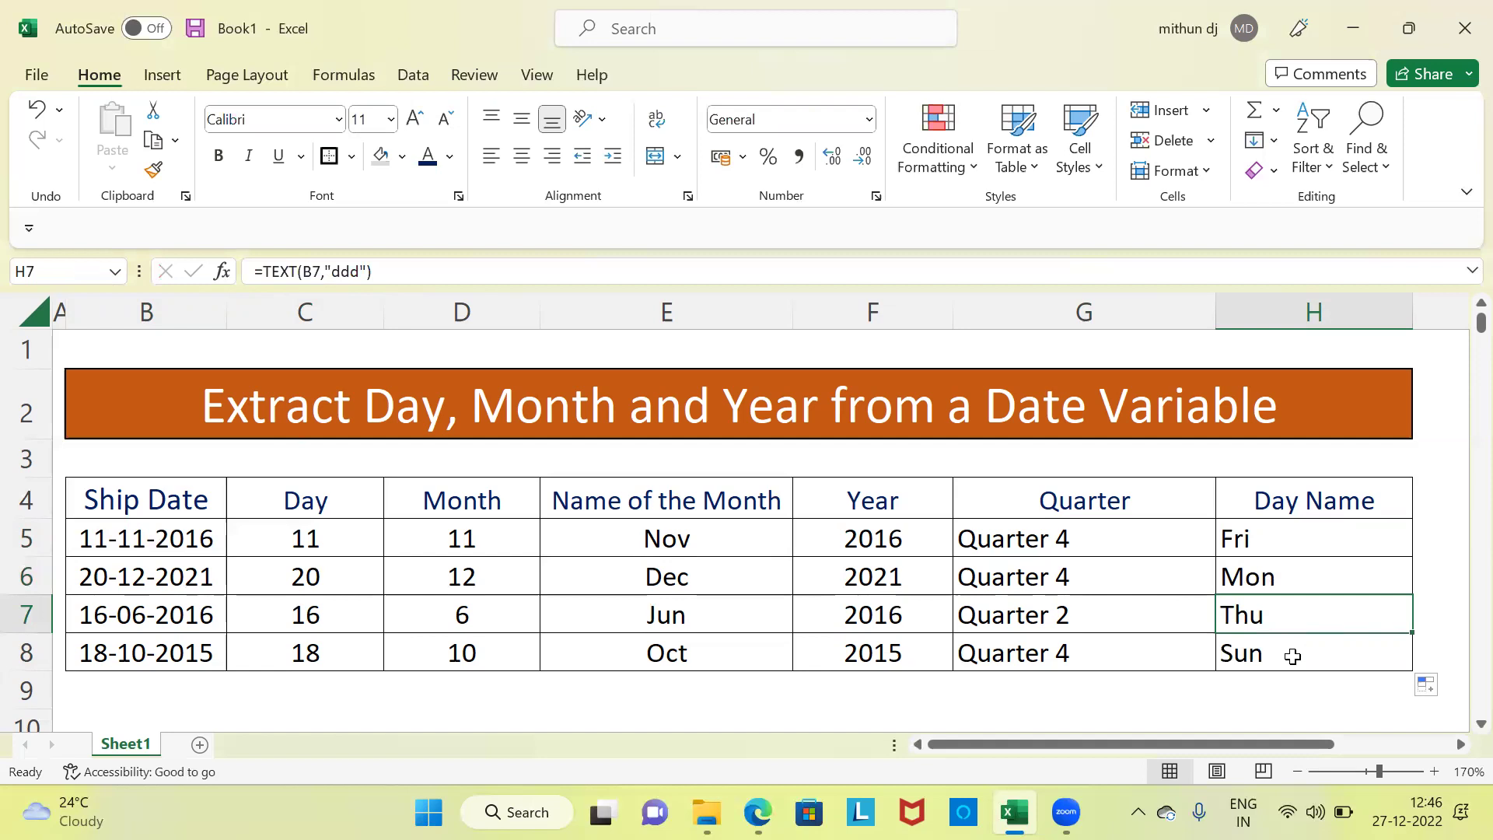
pyautogui.click(1293, 654)
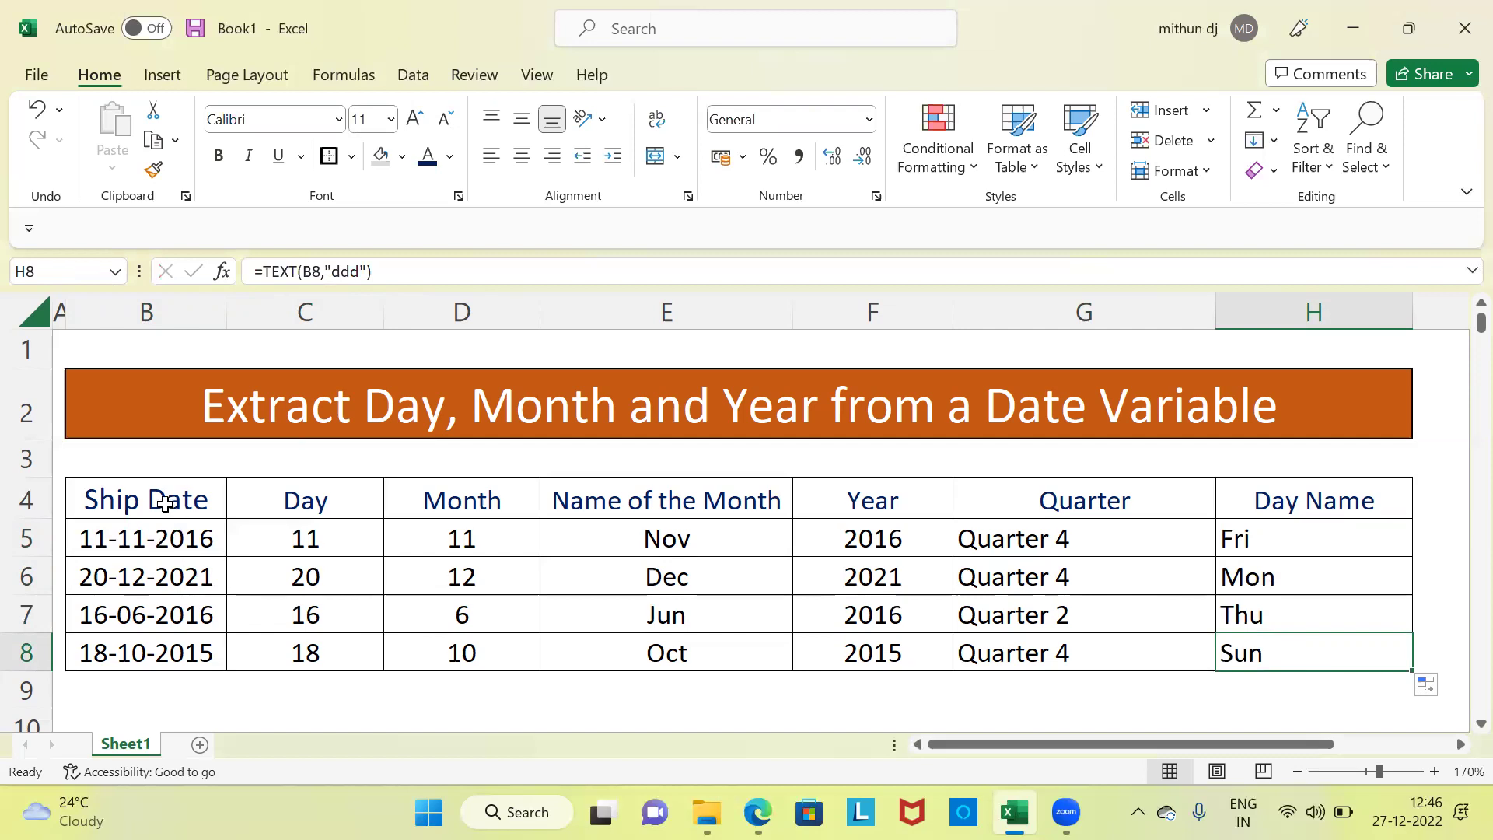
# - Review the ship dates in column B and the derived column headings from Day to Day Name in C4:H4
pyautogui.moveTo(164, 536); pyautogui.dragTo(170, 645)
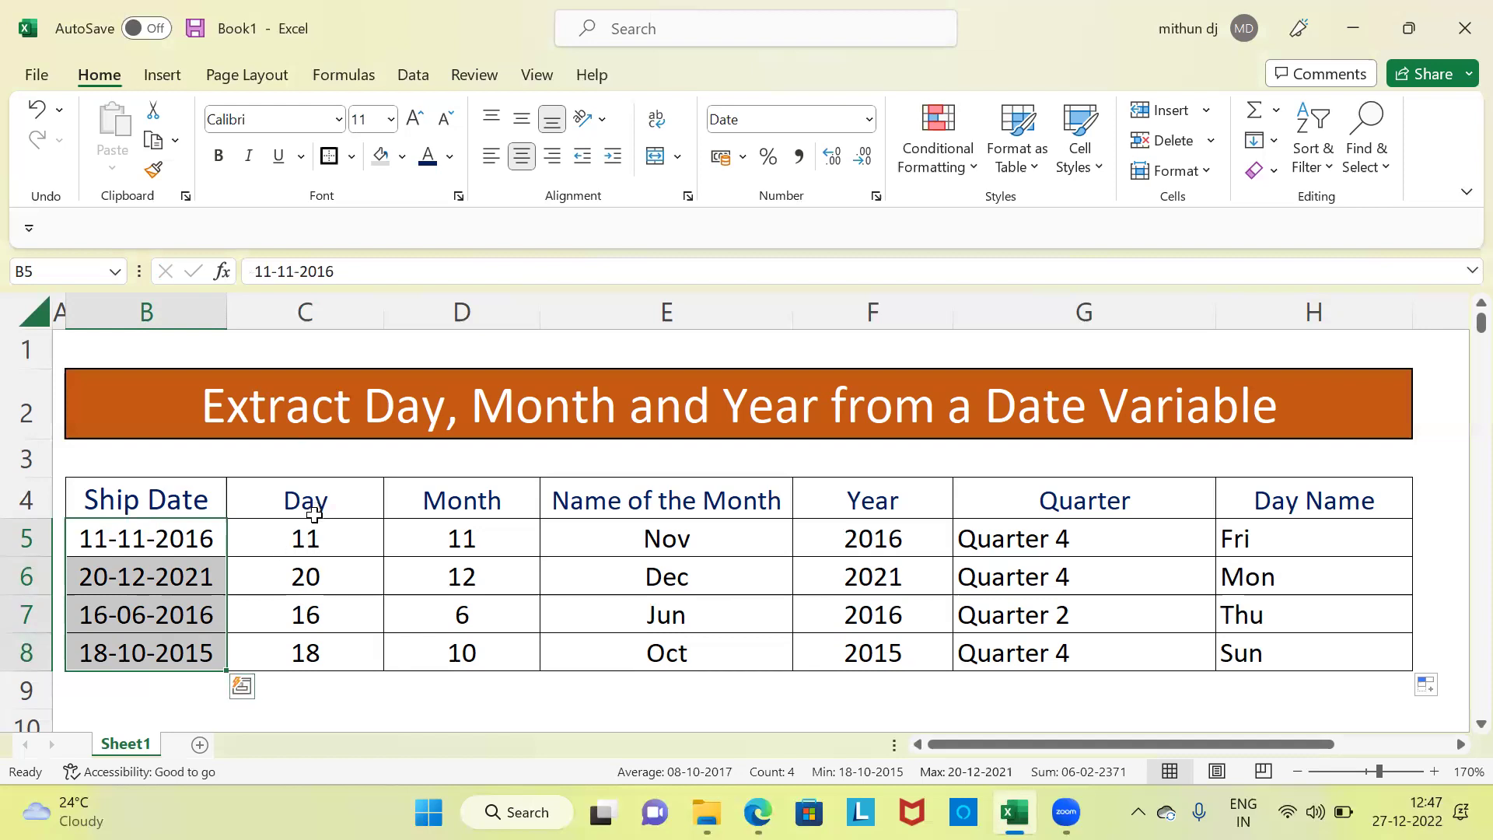
pyautogui.click(322, 537)
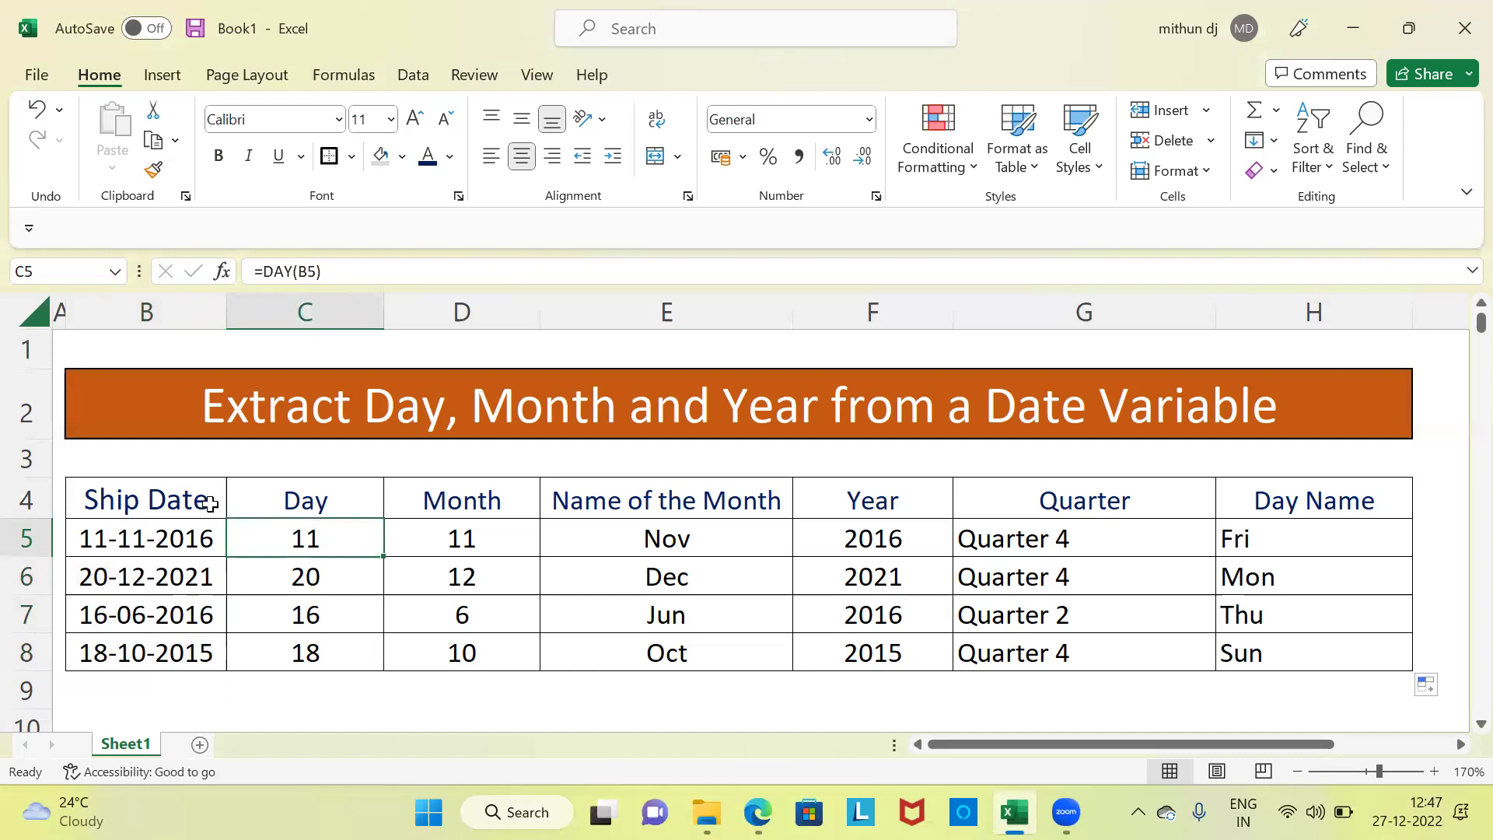
pyautogui.moveTo(173, 499); pyautogui.dragTo(166, 651)
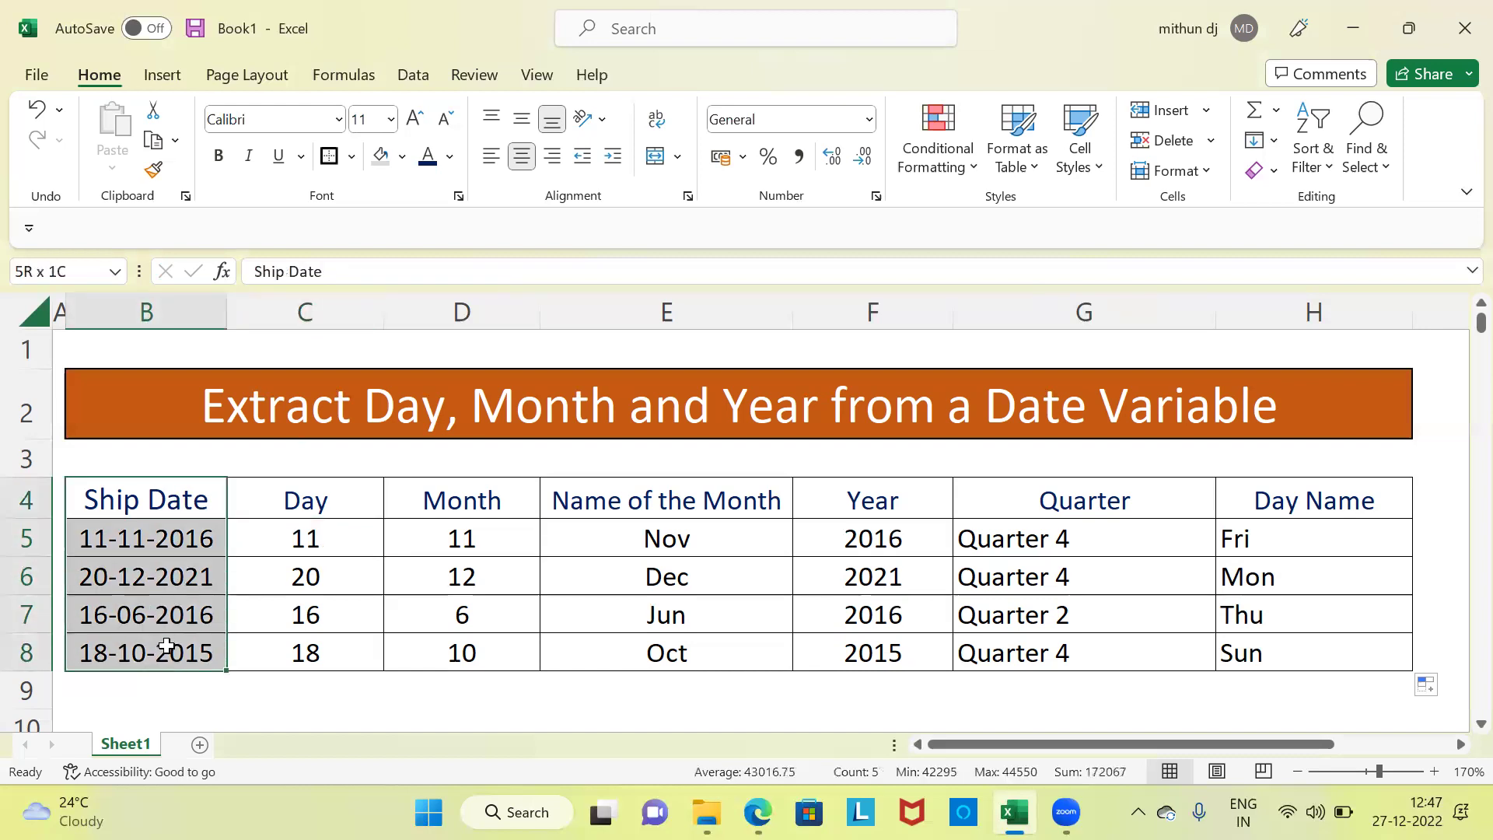
pyautogui.moveTo(334, 498); pyautogui.dragTo(466, 502)
pyautogui.moveTo(722, 535); pyautogui.dragTo(1264, 488)
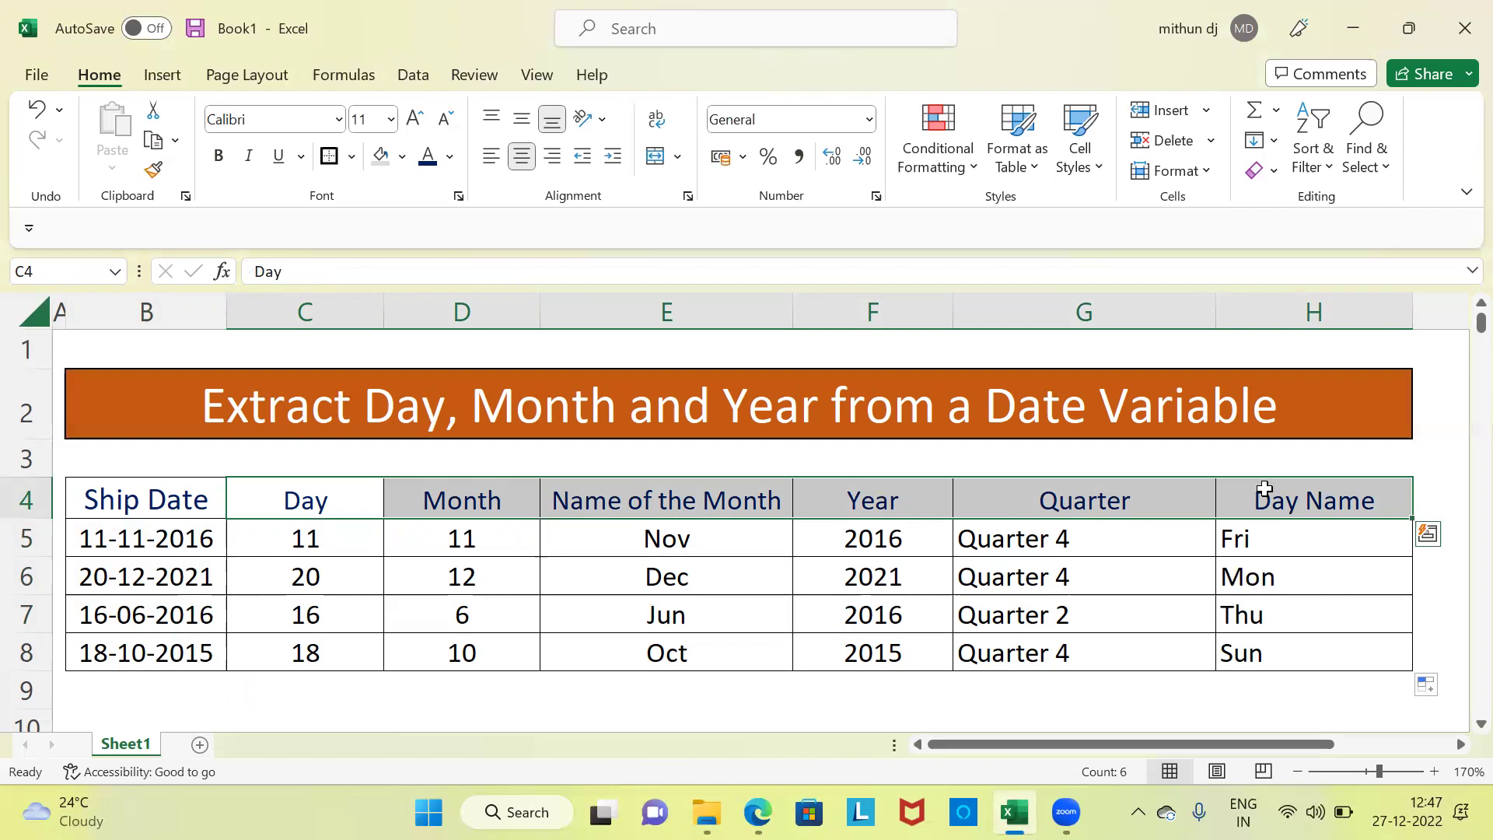
# - Examine the formulas behind the day, month, month name, year, quarter and day name columns, starting from row 5
pyautogui.click(332, 533)
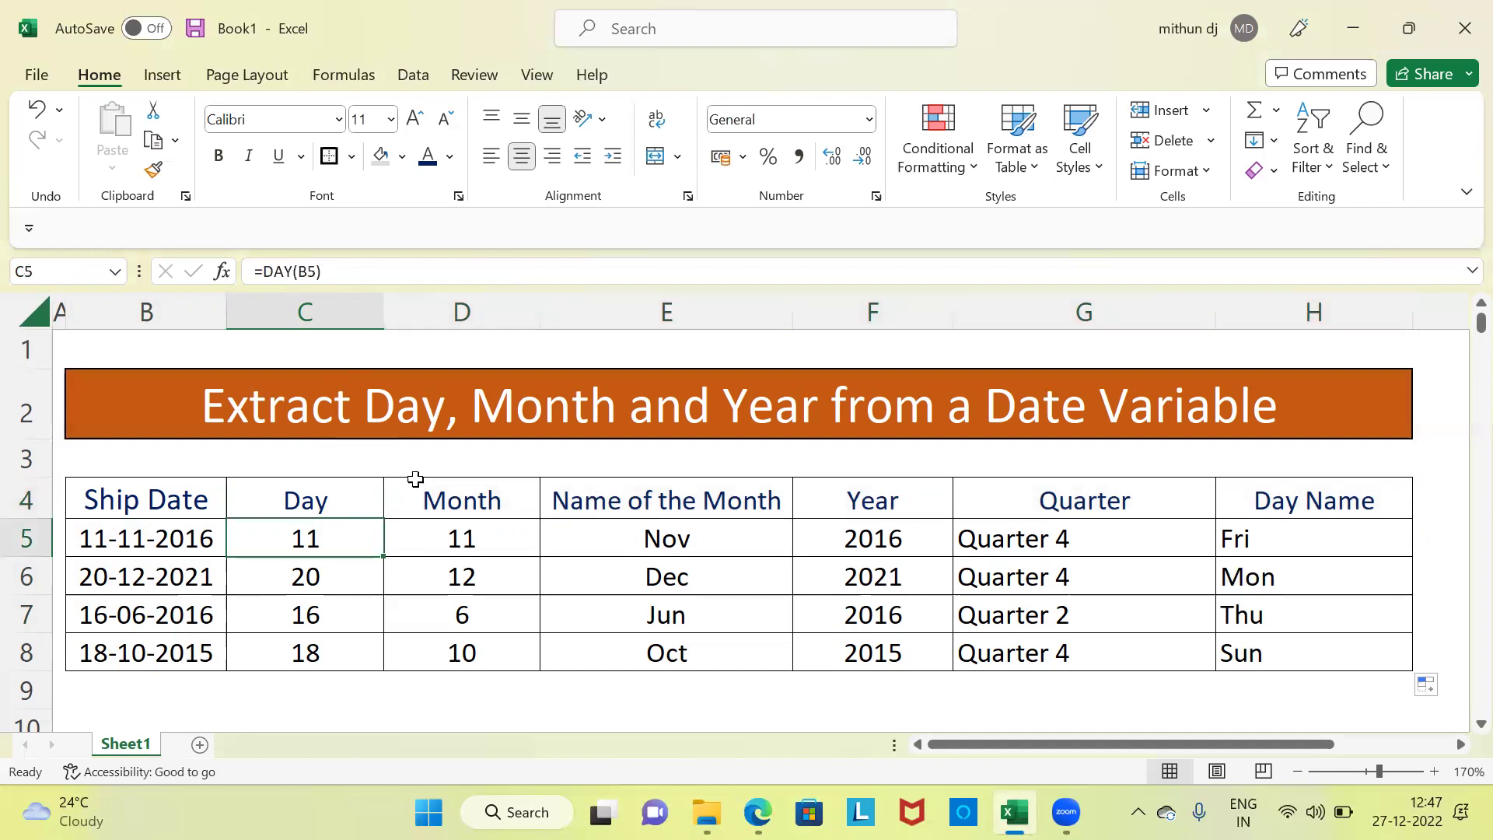
pyautogui.click(475, 542)
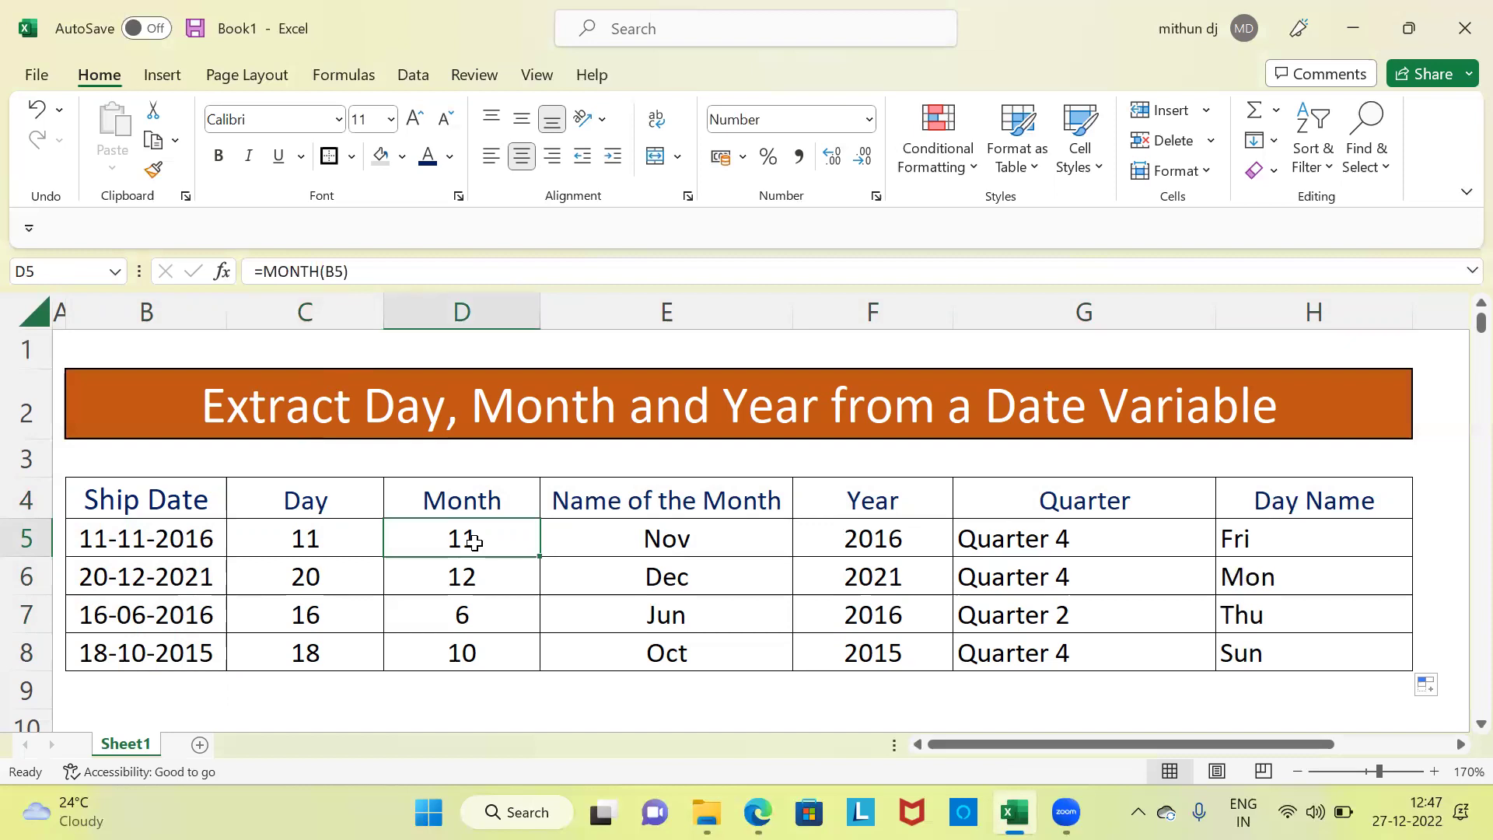
pyautogui.click(600, 544)
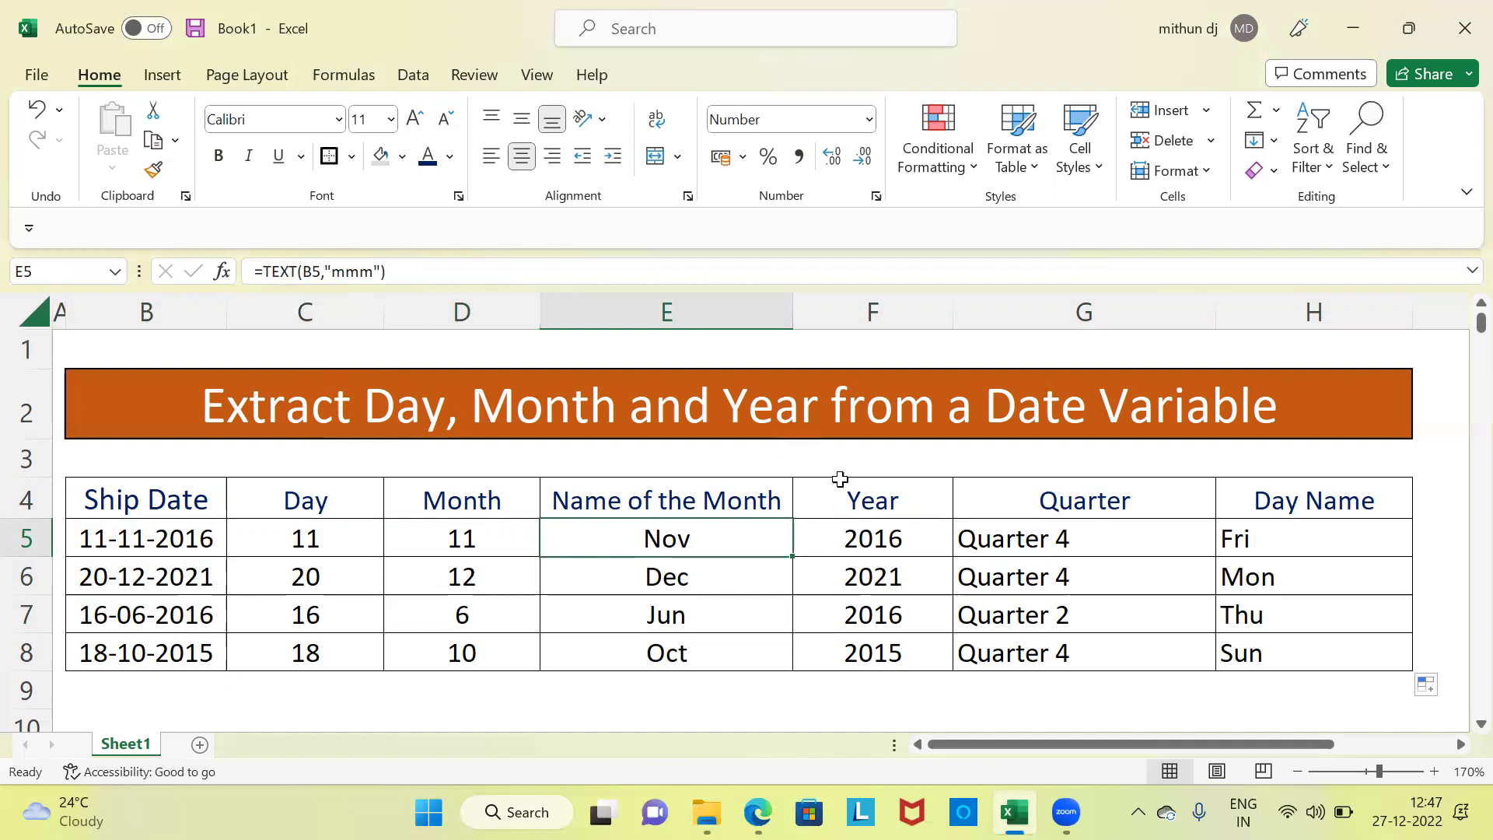
pyautogui.click(890, 536)
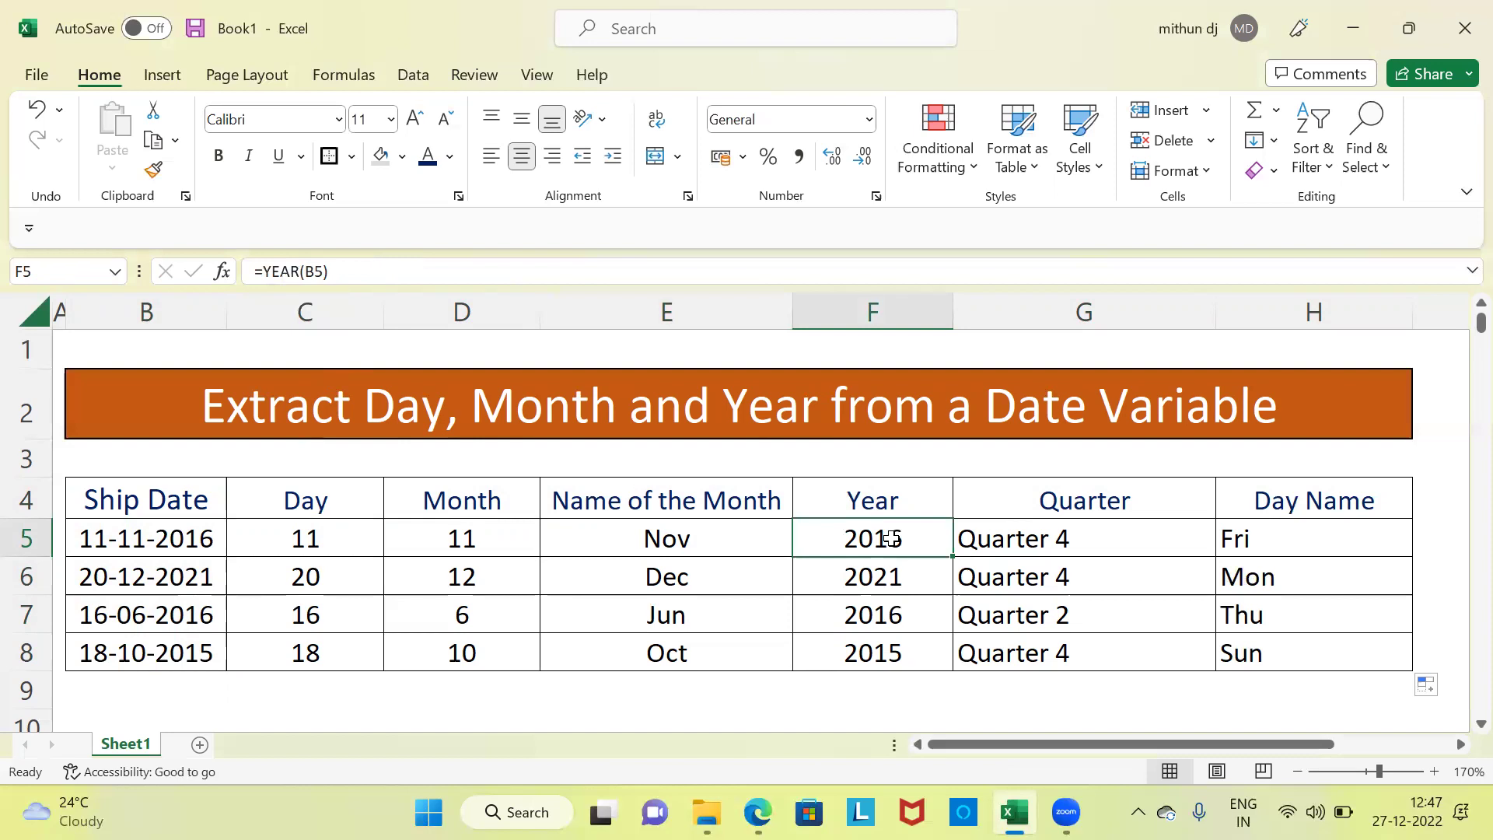
pyautogui.click(1038, 538)
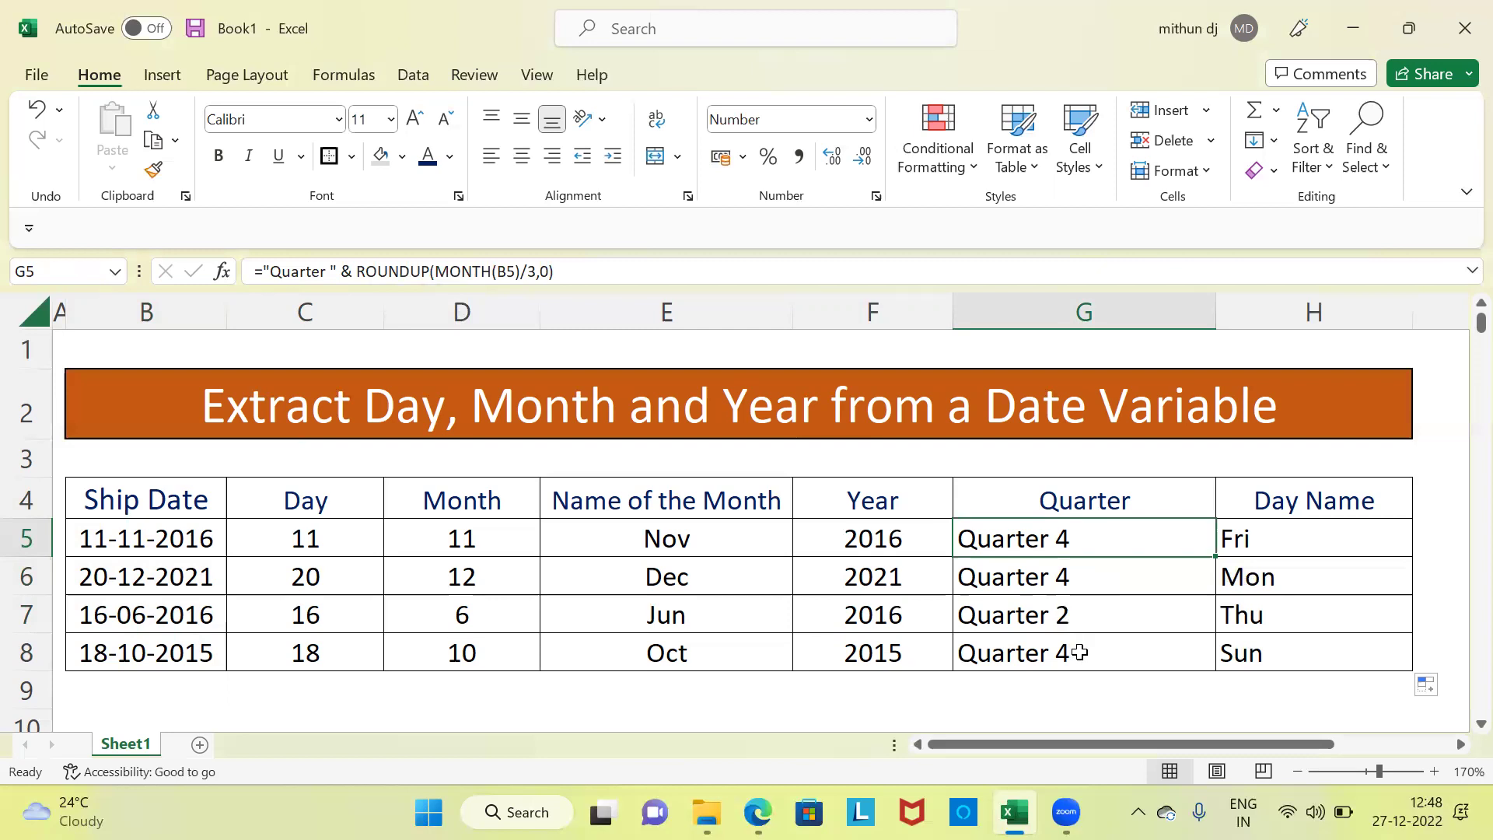
pyautogui.press('Down')
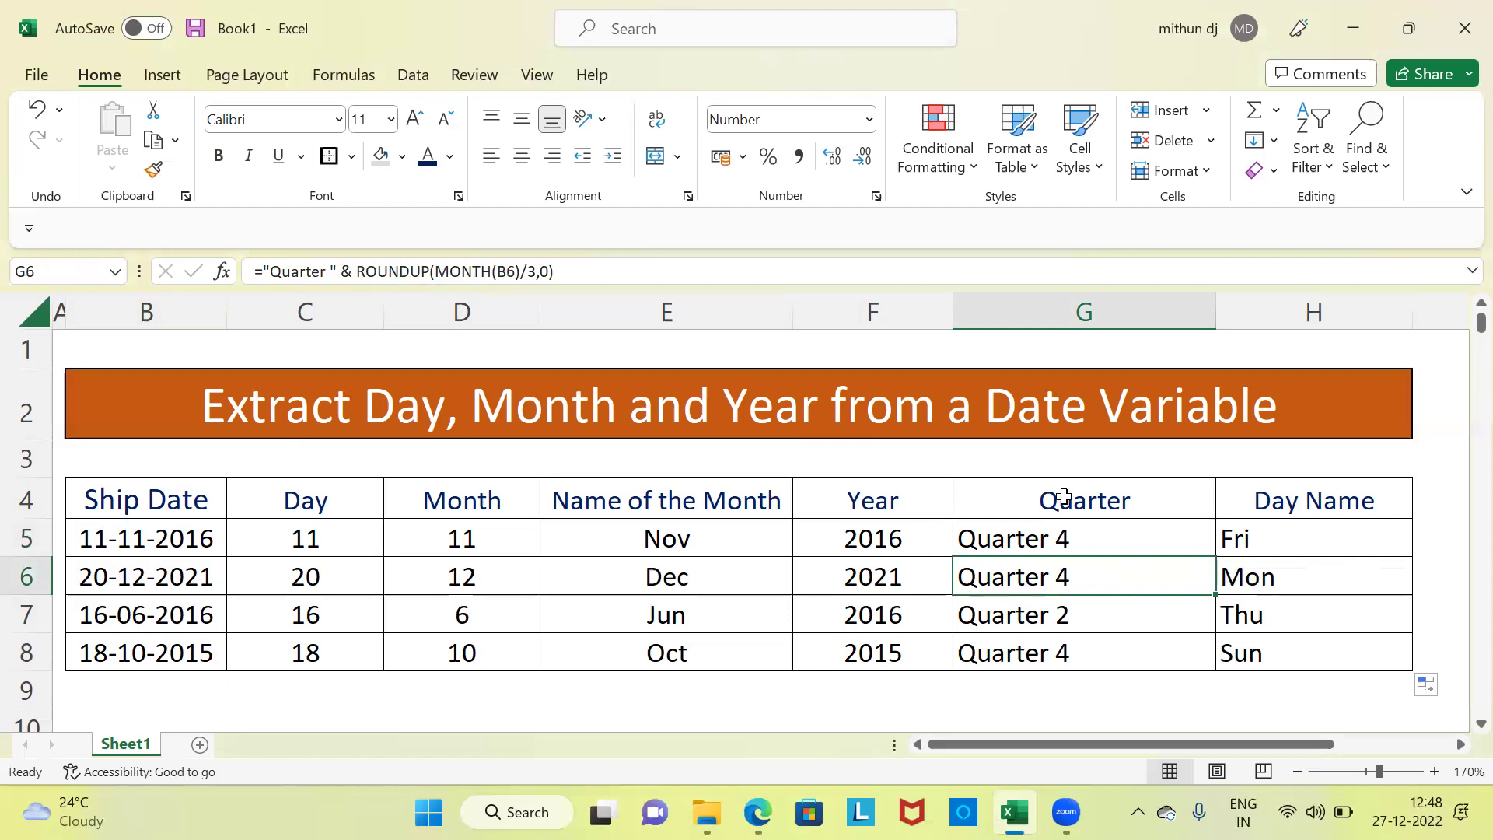
pyautogui.click(682, 274)
pyautogui.press('Return')
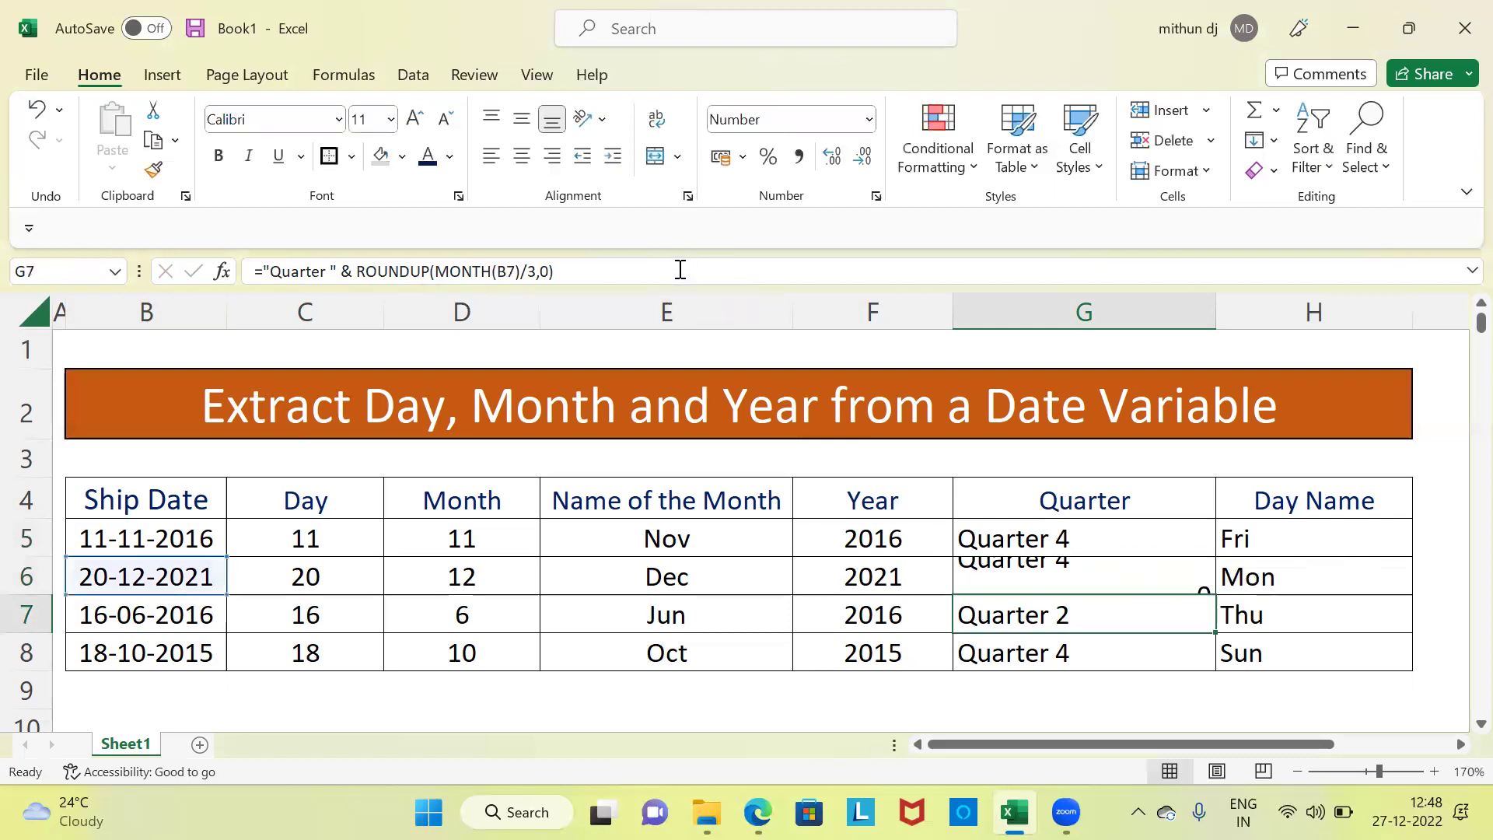
pyautogui.click(1312, 544)
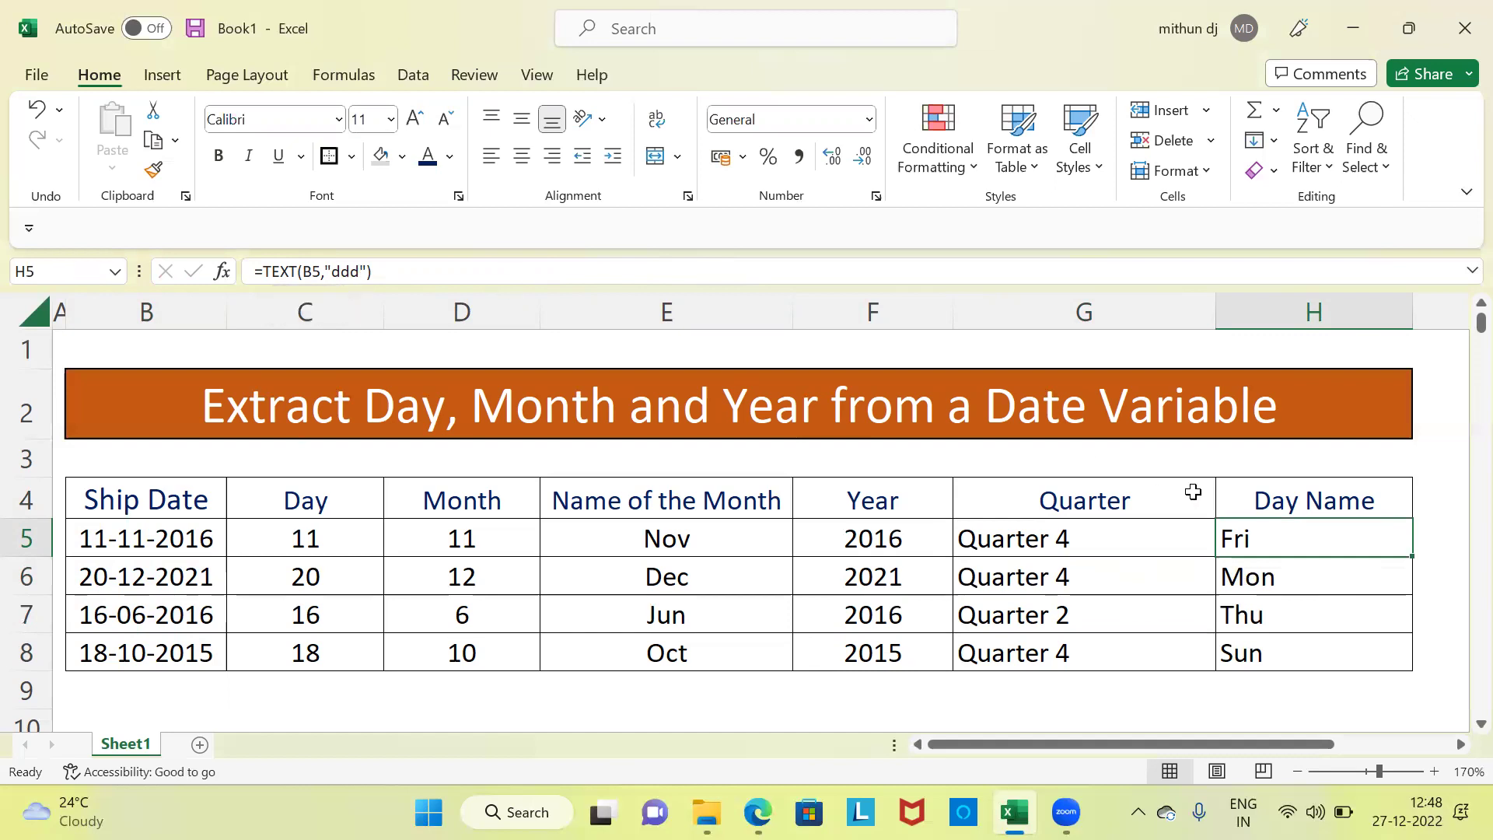
pyautogui.press('Down')
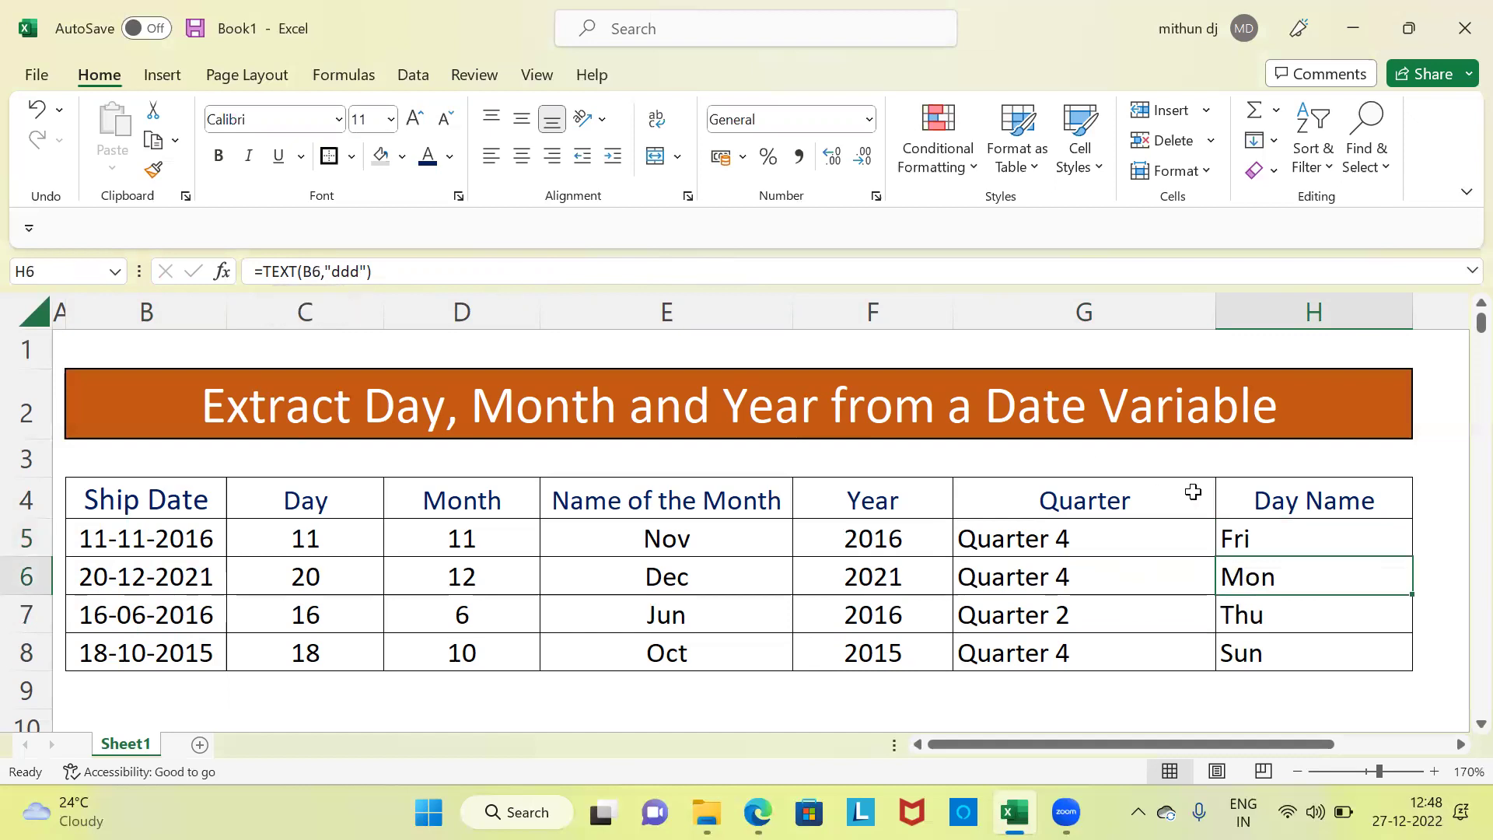